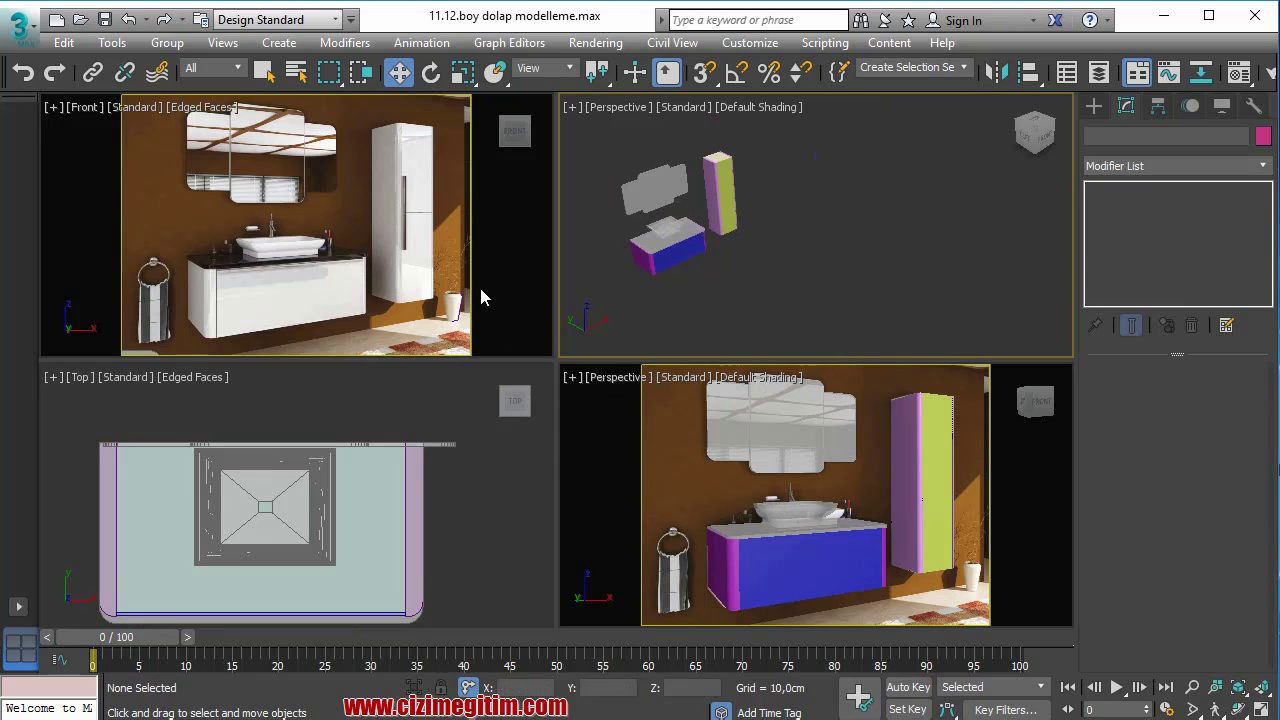
- Select Line002 and show it close up in a Front view in the top-right viewport
click(815, 156)
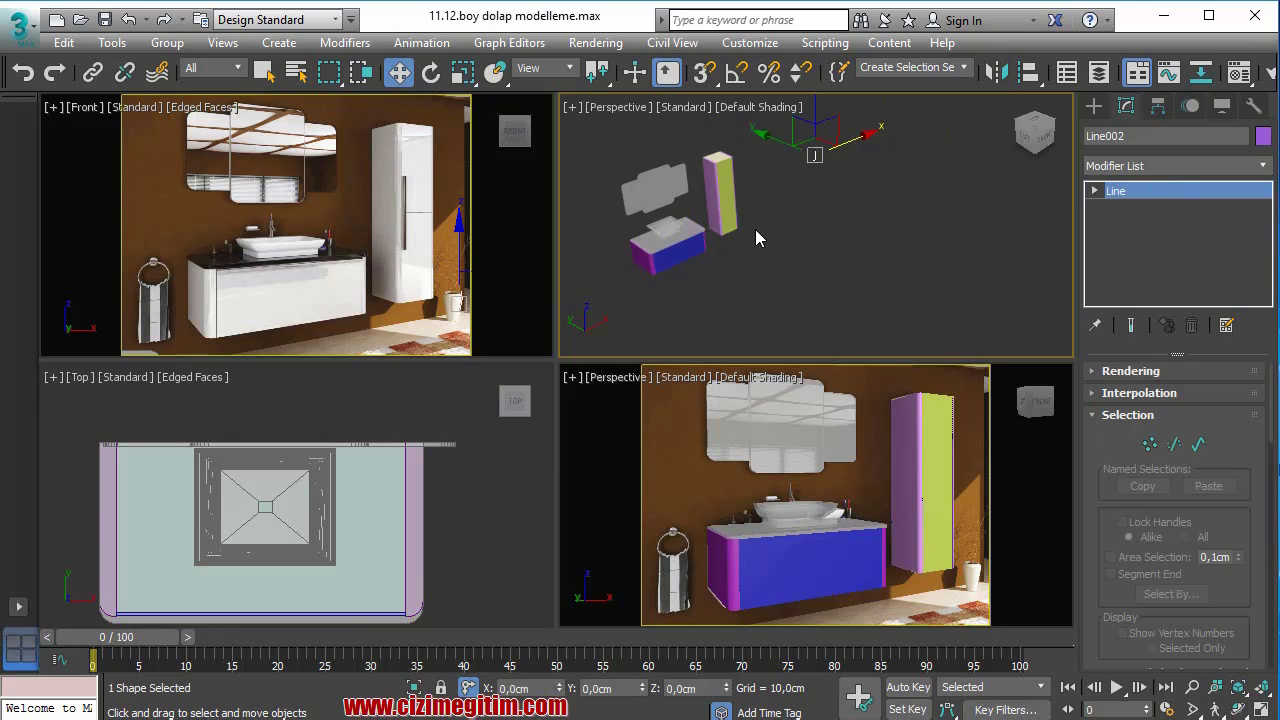
key(z)
key(f)
key(z)
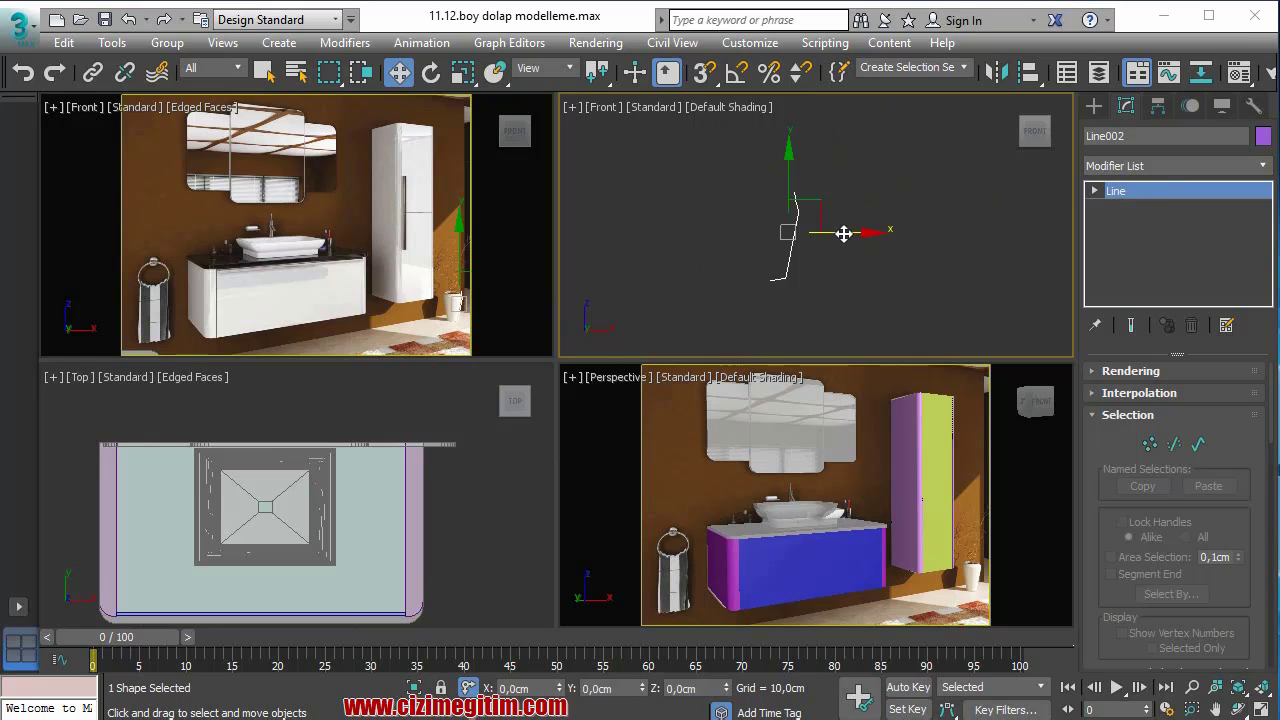
scroll(822, 296, up, 1)
scroll(822, 296, up, 1)
scroll(815, 300, up, 1)
scroll(797, 305, up, 2)
- At Vertex level, move the line's bottom vertex slightly upward to lengthen the profile
click(1096, 191)
click(1131, 208)
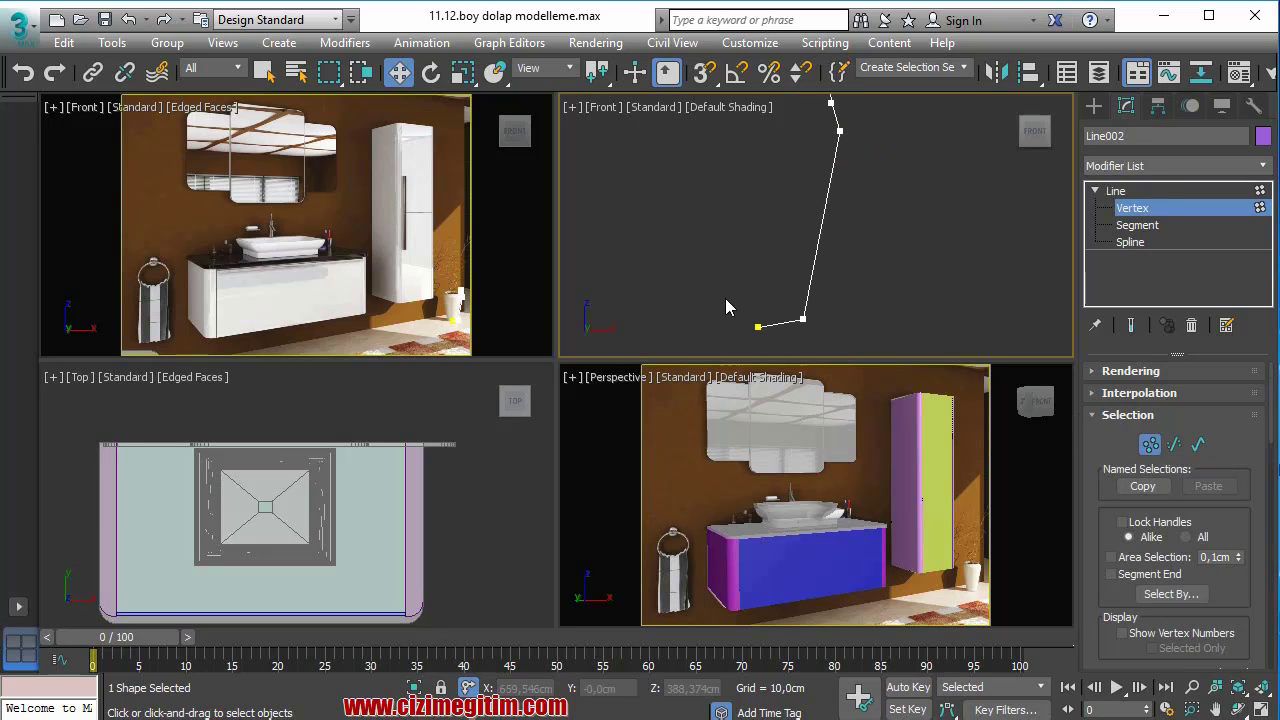
drag(776, 341, 780, 343)
drag(771, 286, 762, 263)
middle_drag(757, 263, 837, 291)
middle_drag(805, 203, 806, 199)
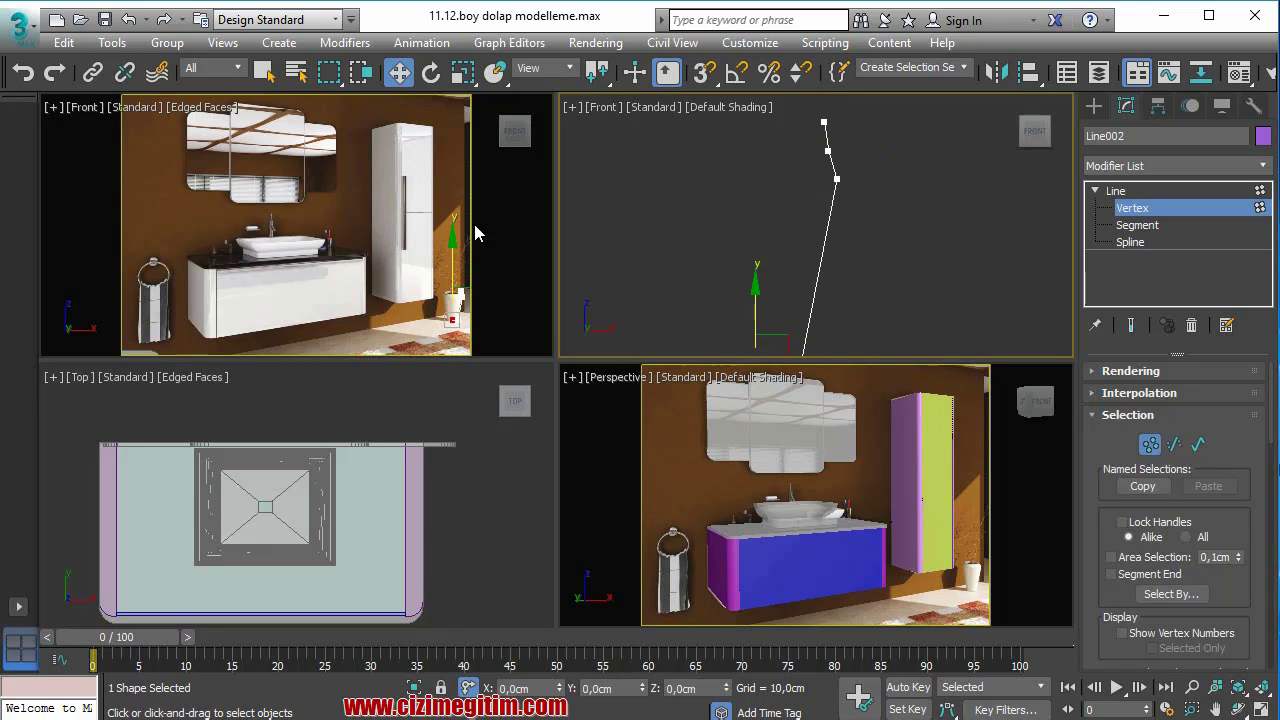
- Return Line002 to Line level and clear the selection
click(392, 240)
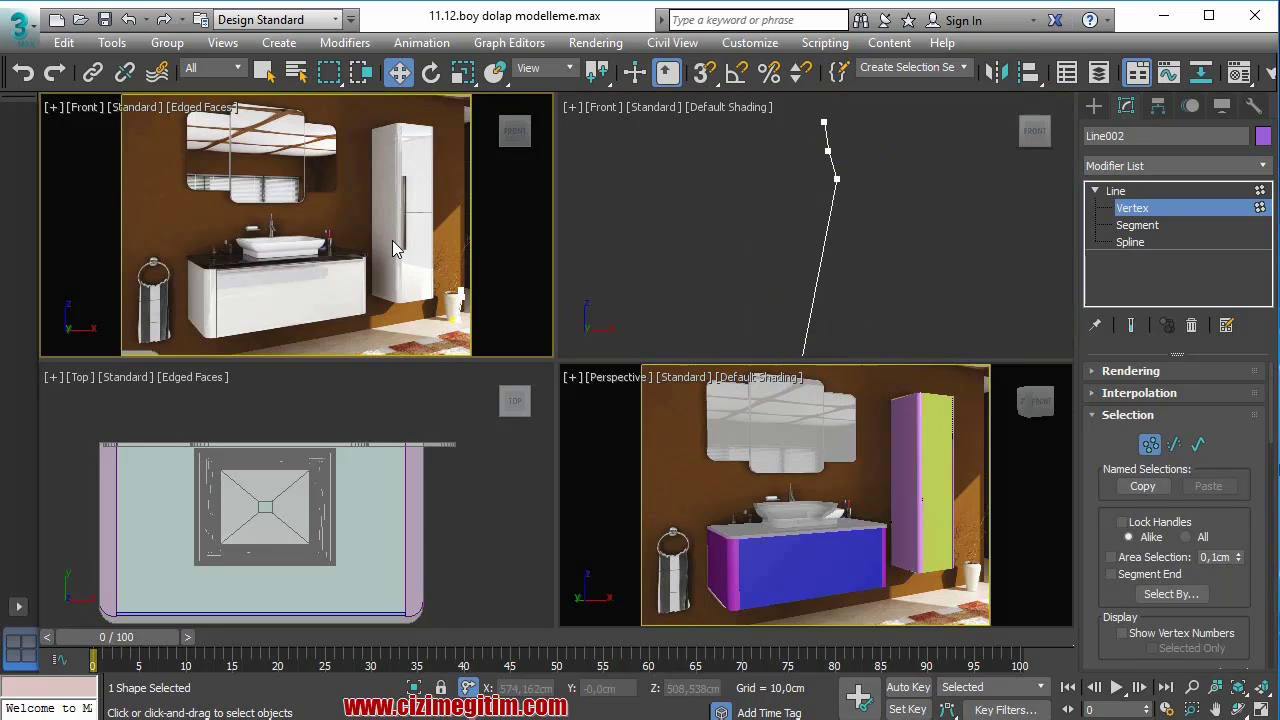
click(806, 255)
click(1150, 191)
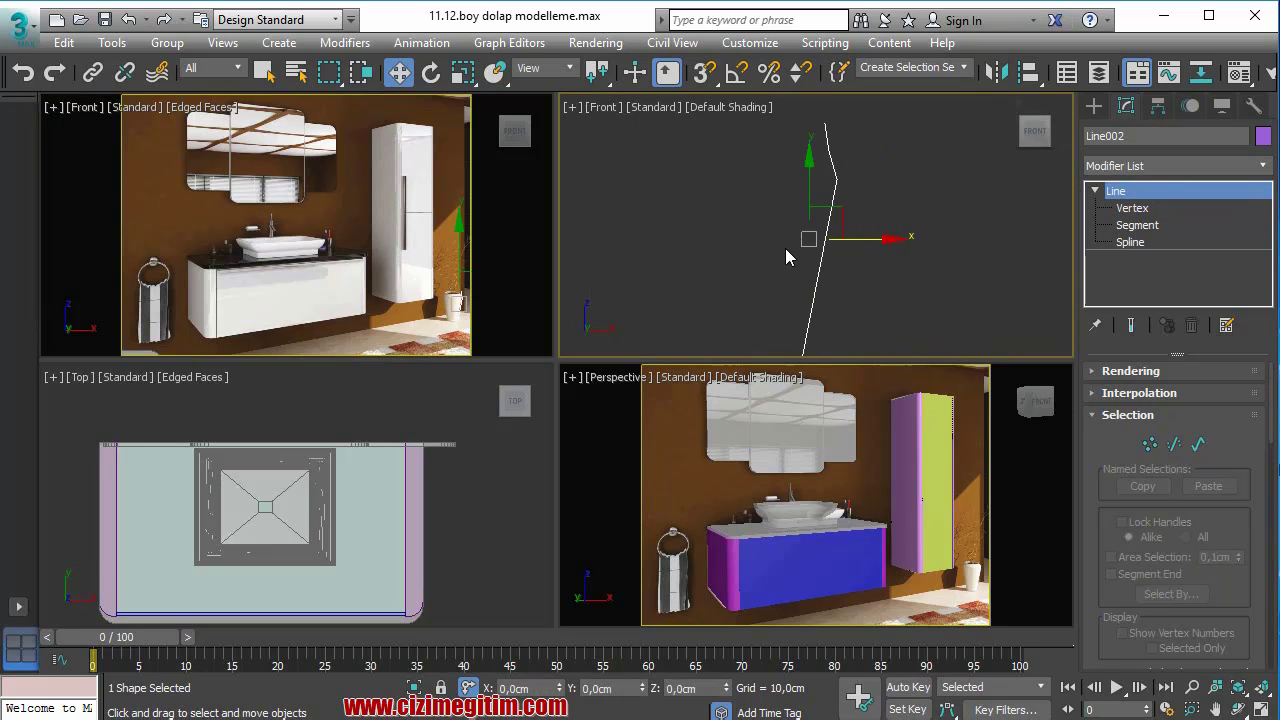
click(414, 262)
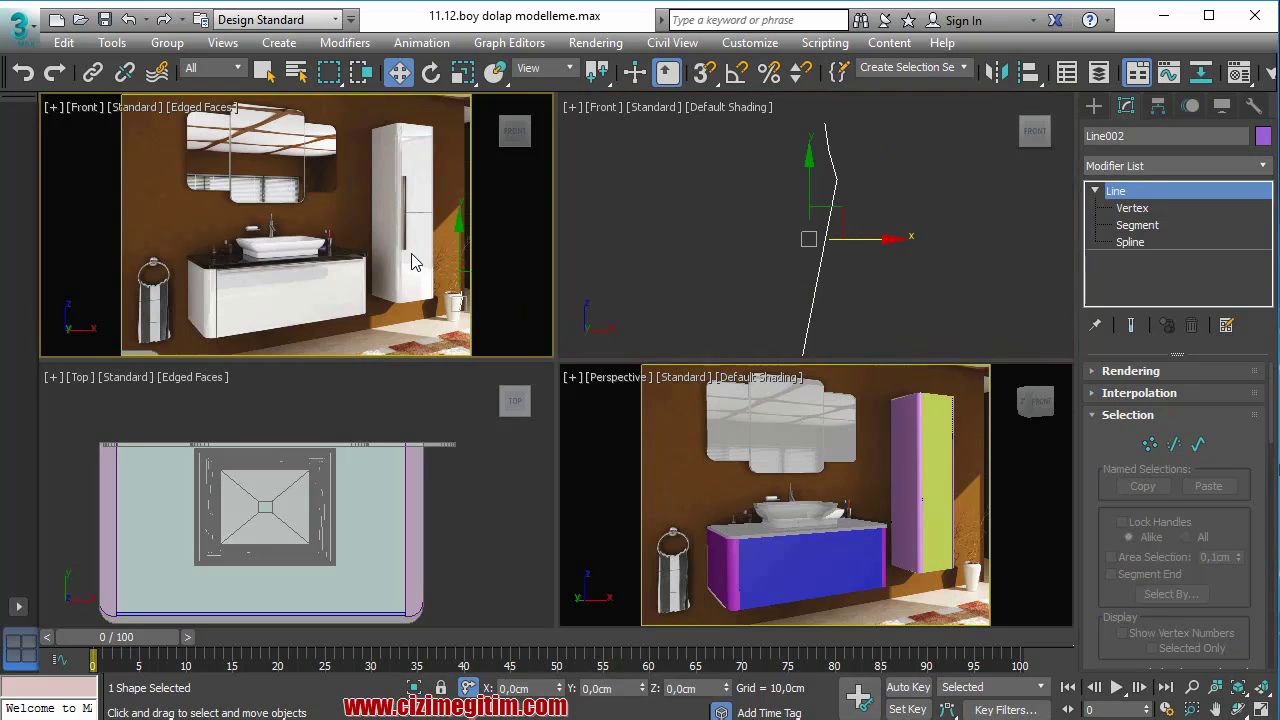
key(alt+w)
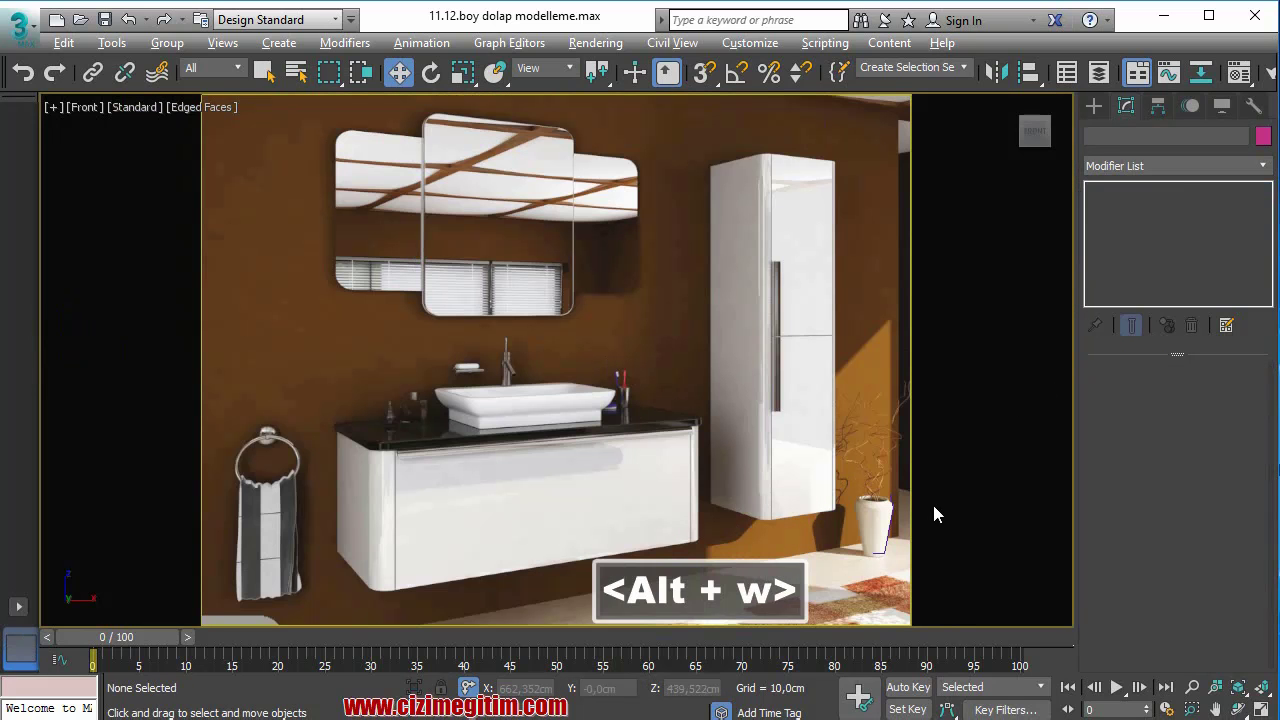
click(903, 519)
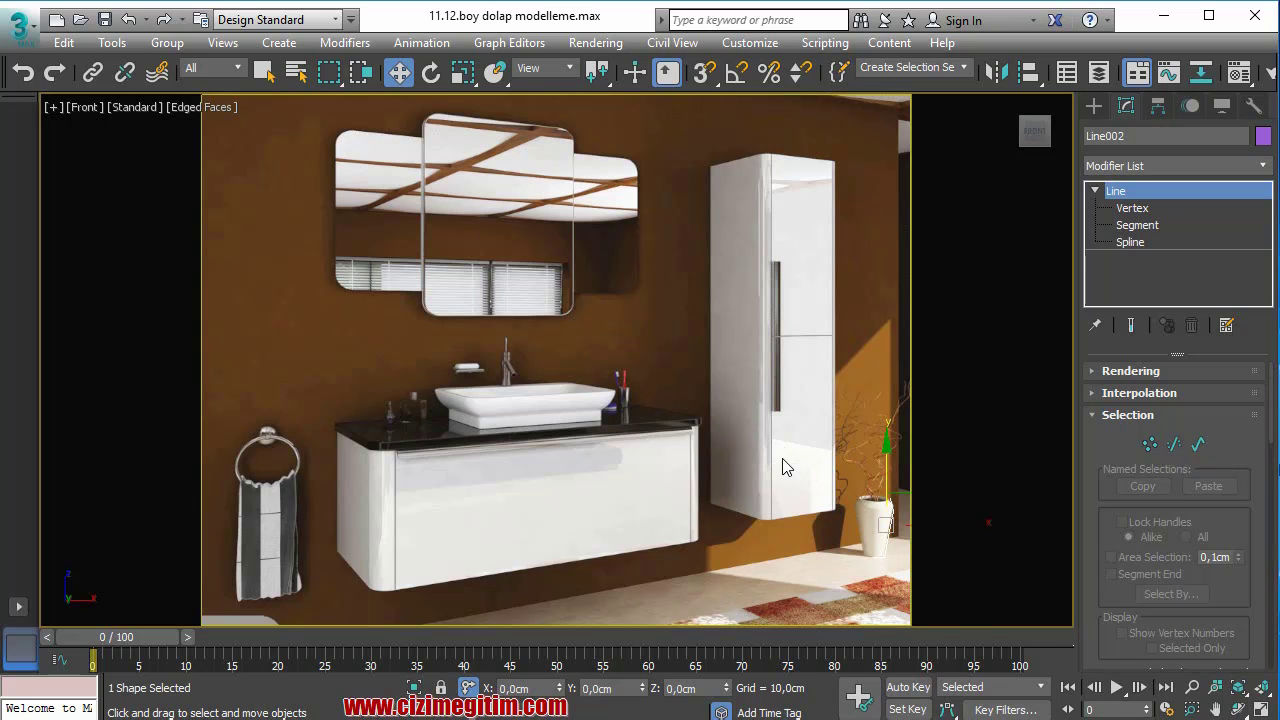
key(alt+w)
click(866, 256)
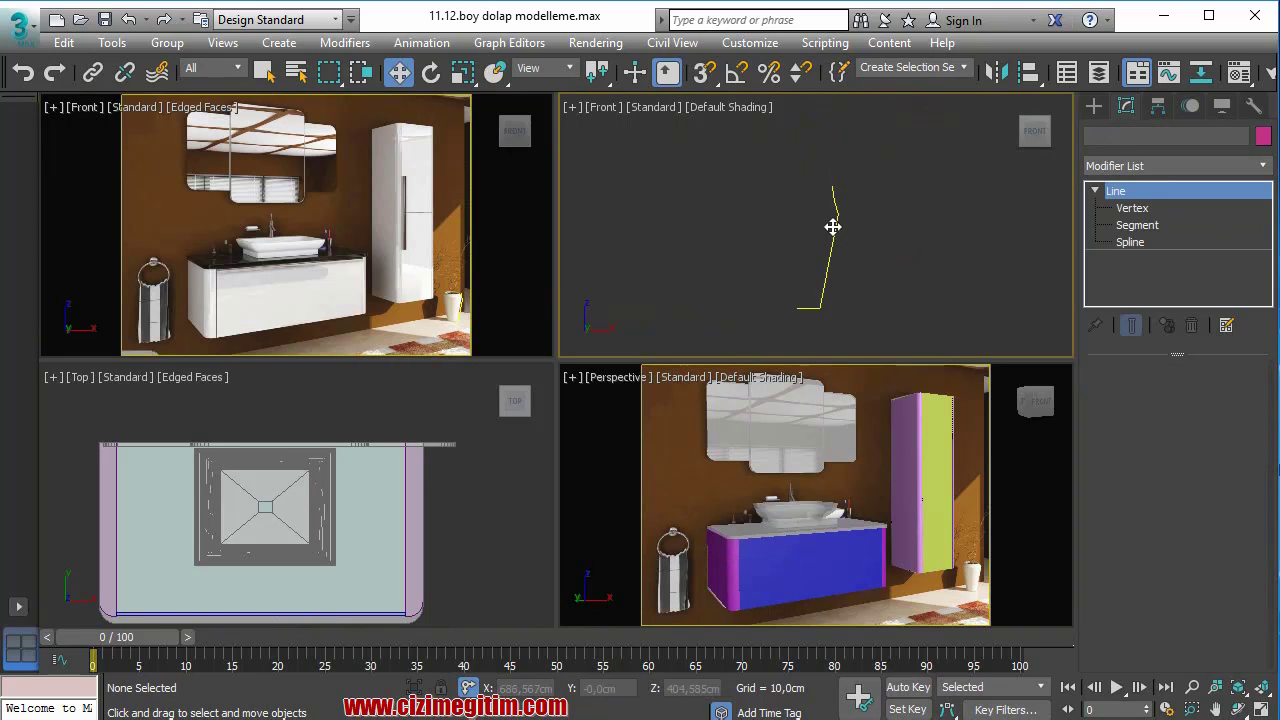
- Fillet the bottom corner vertex of Line002 by 1,0cm
click(832, 227)
middle_drag(858, 236, 858, 246)
click(1133, 208)
scroll(805, 300, up, 3)
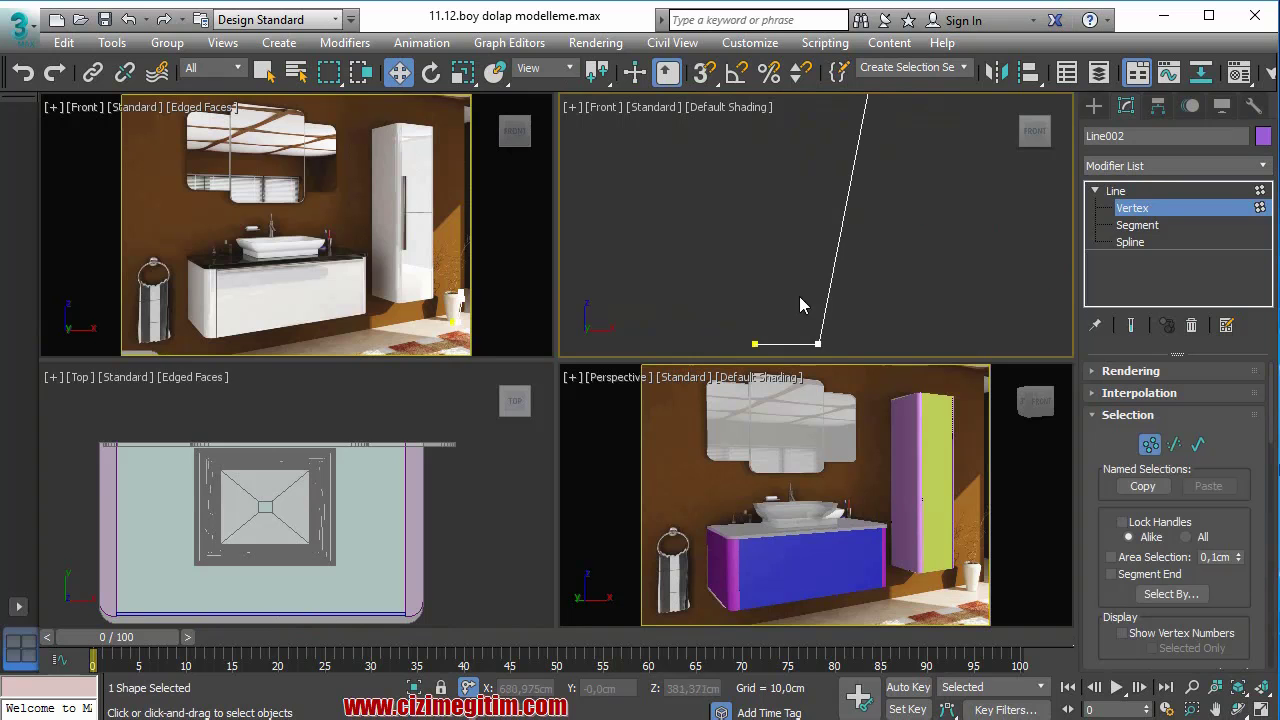
drag(851, 356, 851, 357)
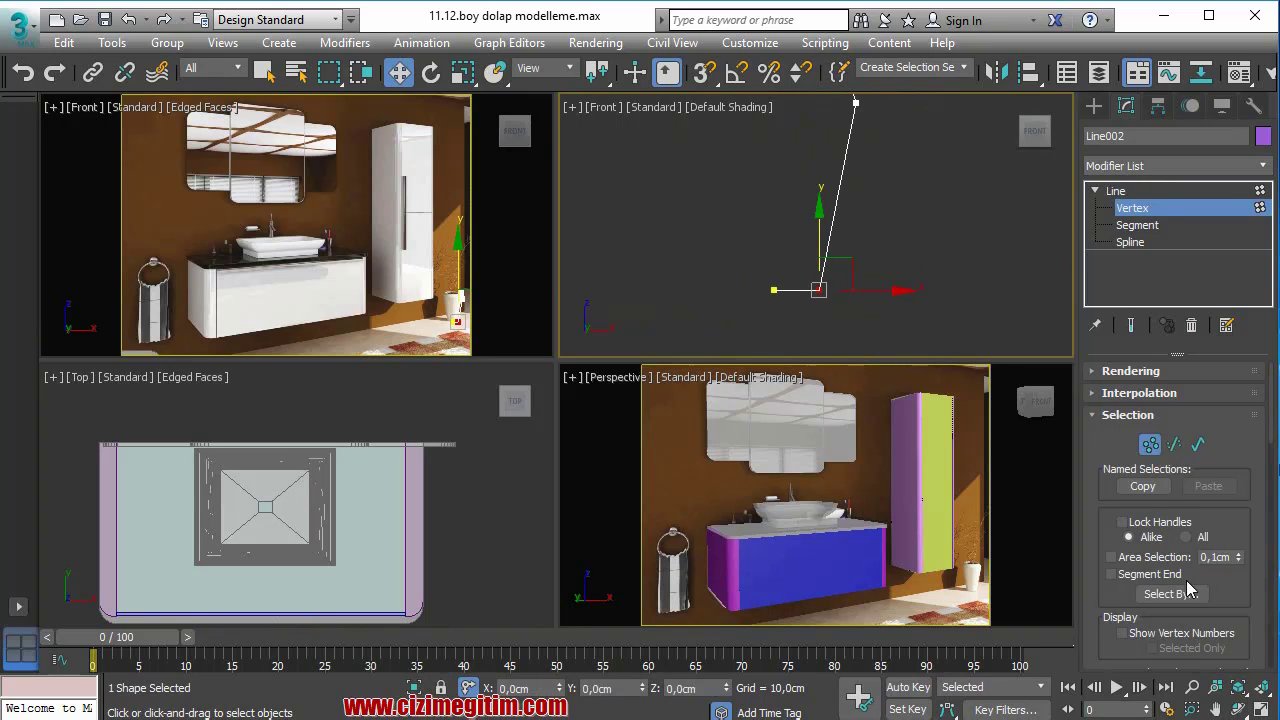
drag(1117, 550, 1119, 459)
scroll(1115, 560, down, 3)
scroll(1130, 566, down, 3)
scroll(1114, 534, down, 3)
scroll(1128, 572, down, 3)
scroll(1125, 572, down, 2)
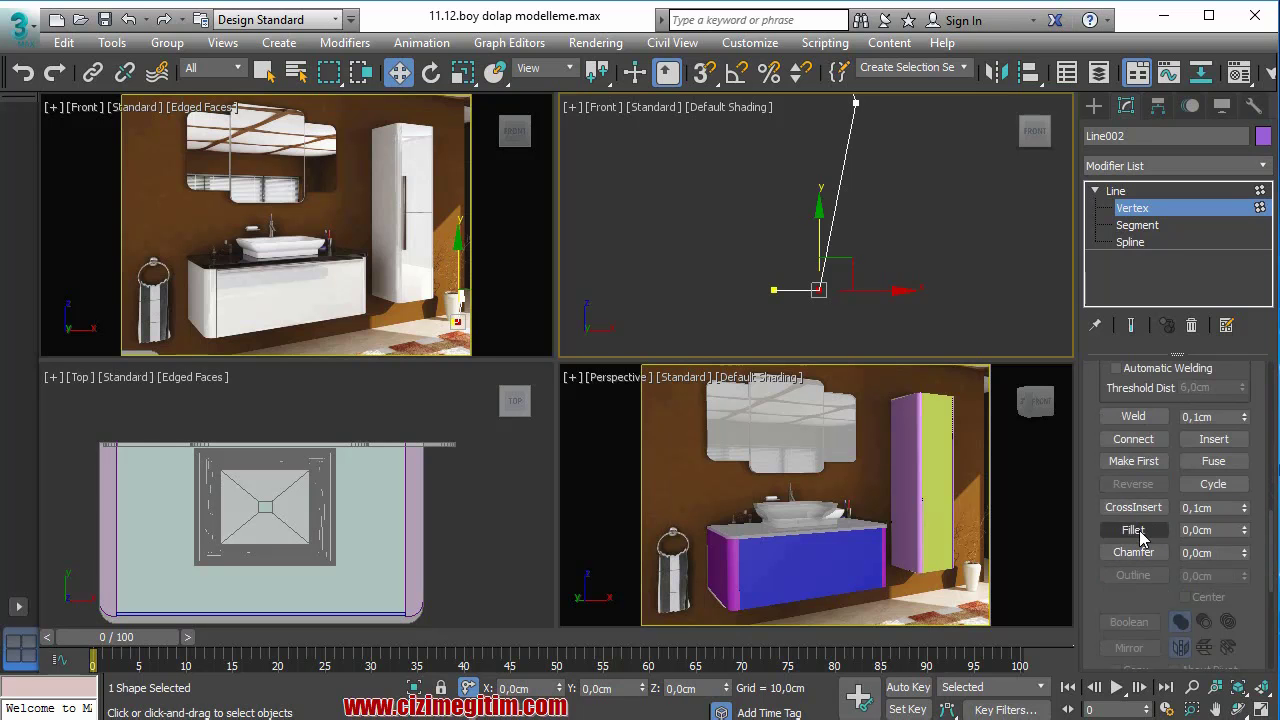
click(1133, 530)
click(1245, 528)
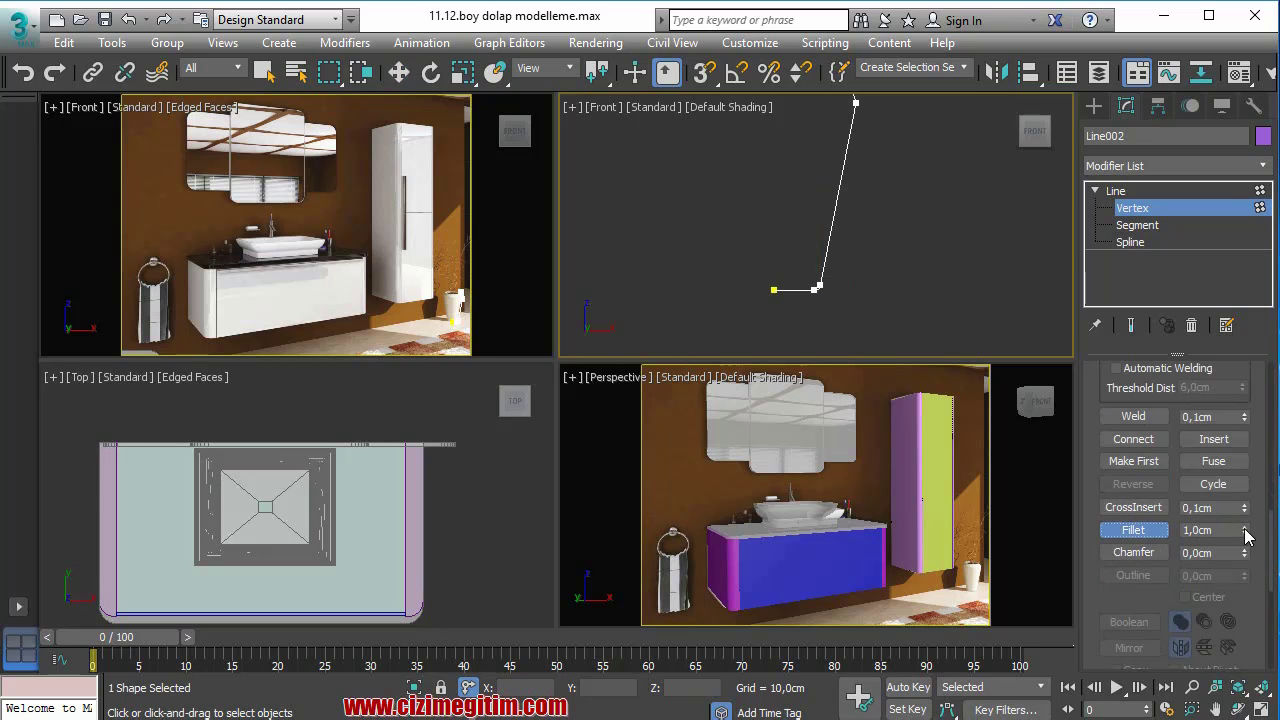
- Fillet the profile's middle vertex, splitting it into two vertices
middle_drag(840, 300, 819, 340)
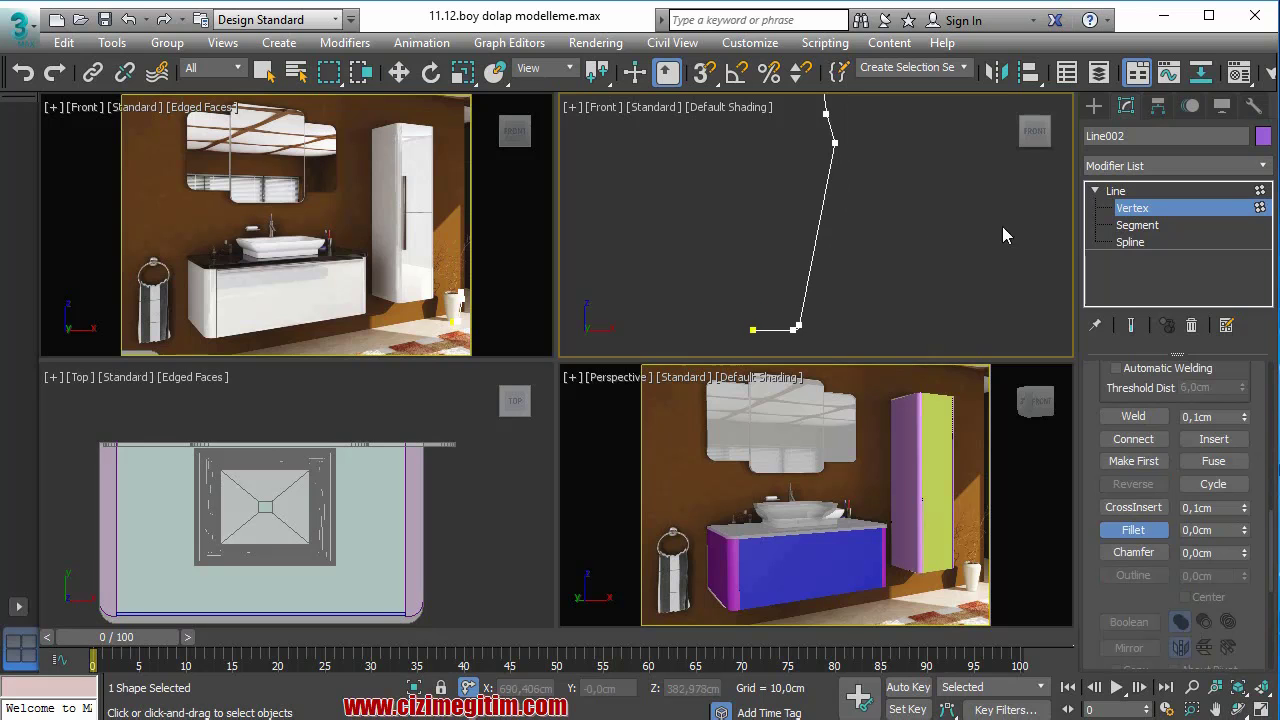
middle_drag(877, 199, 862, 232)
scroll(802, 203, up, 2)
click(837, 213)
drag(1246, 537, 1246, 535)
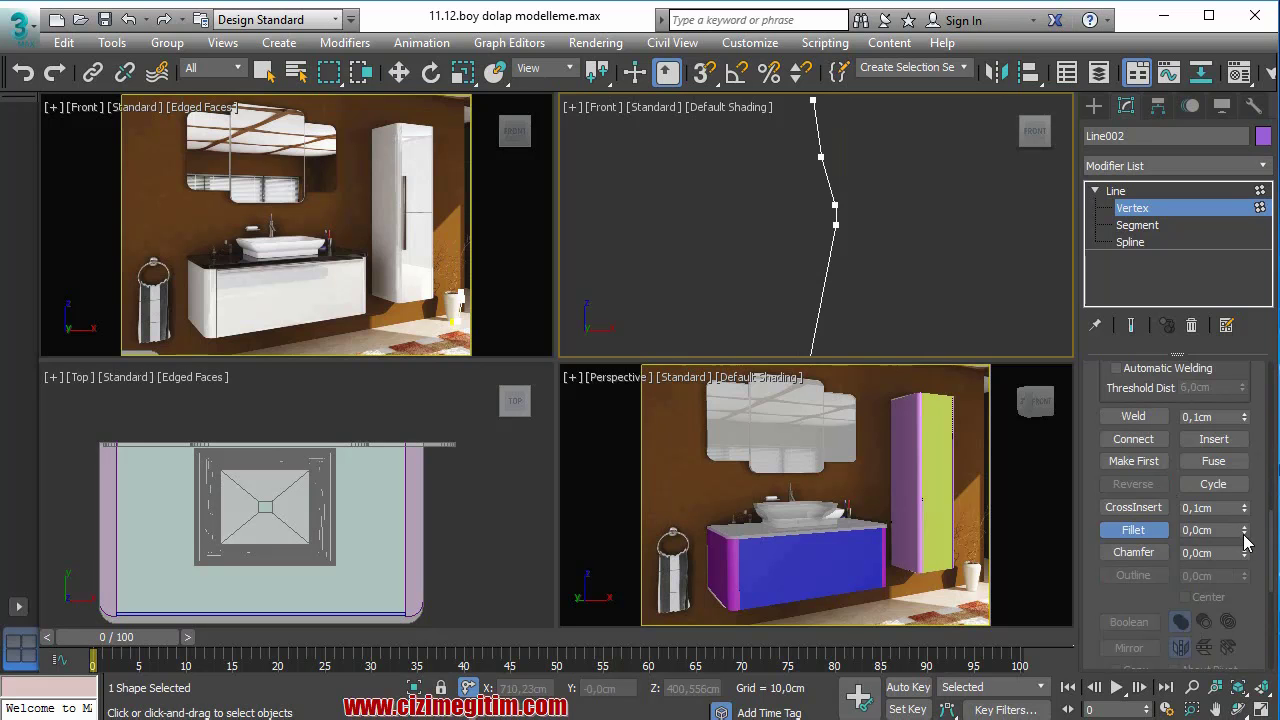
- Undo a trial vertex change and add another vertex to the selection
key(w)
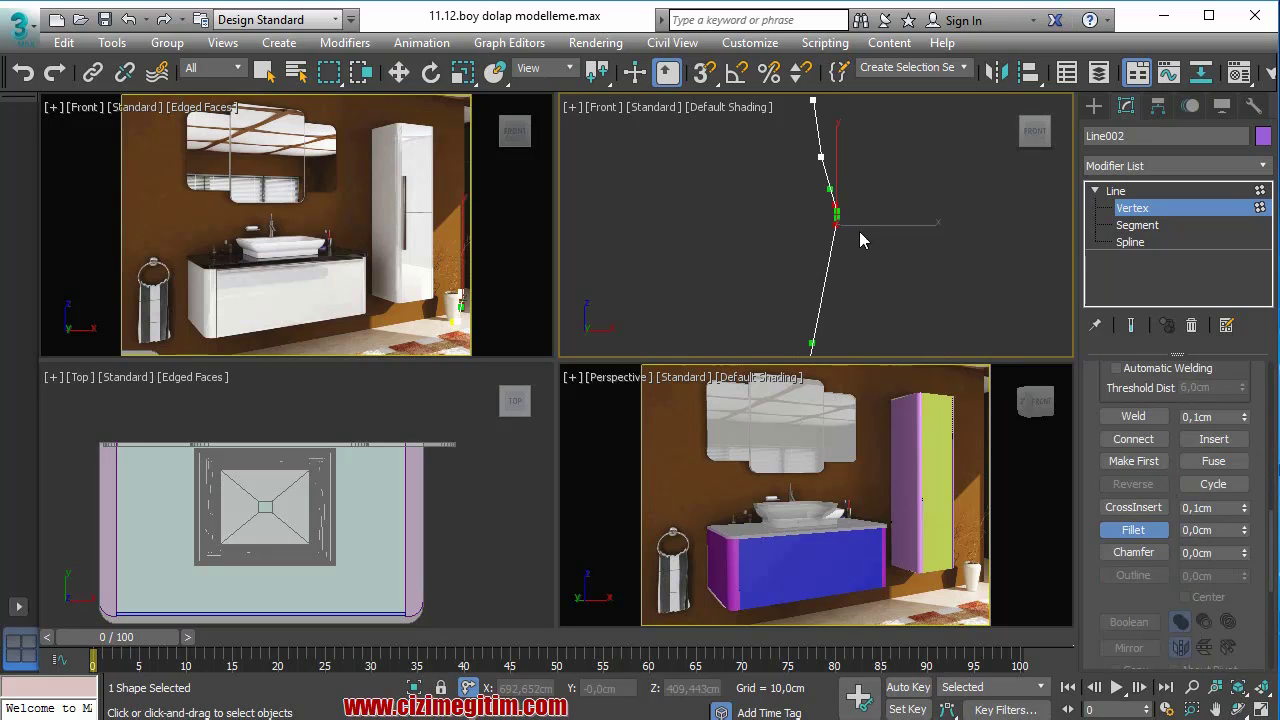
right_click(832, 250)
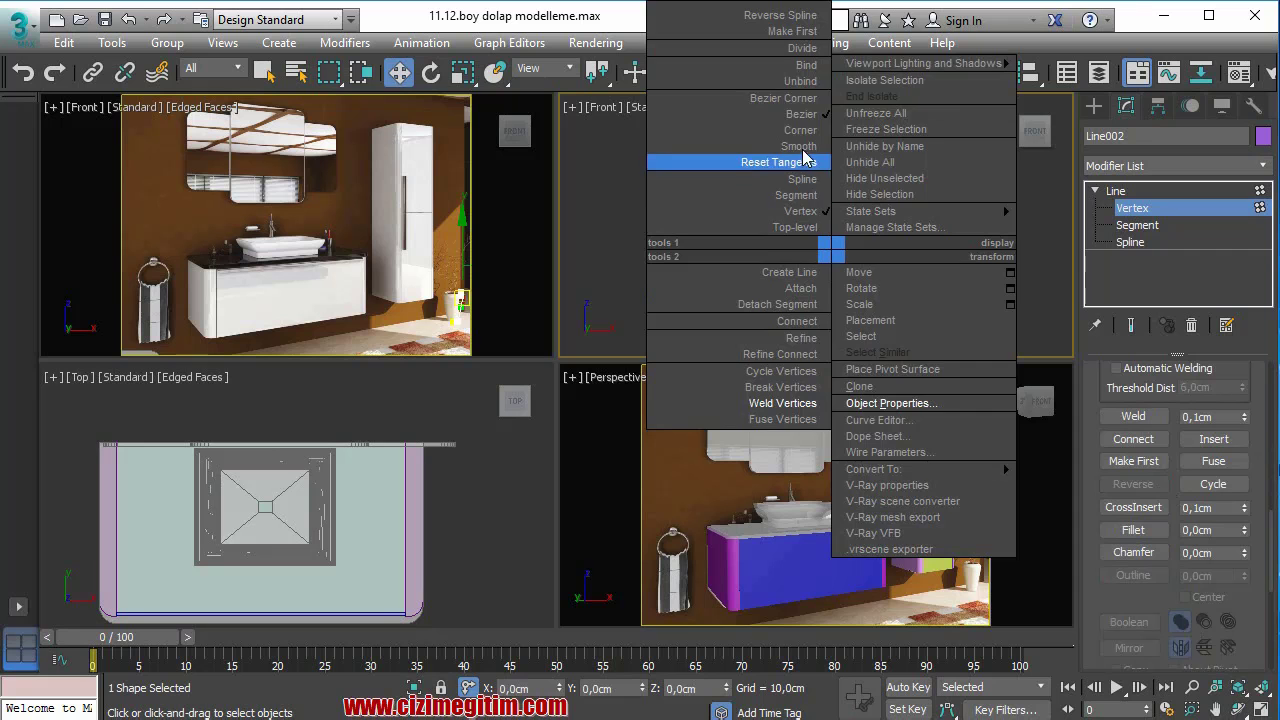
click(800, 130)
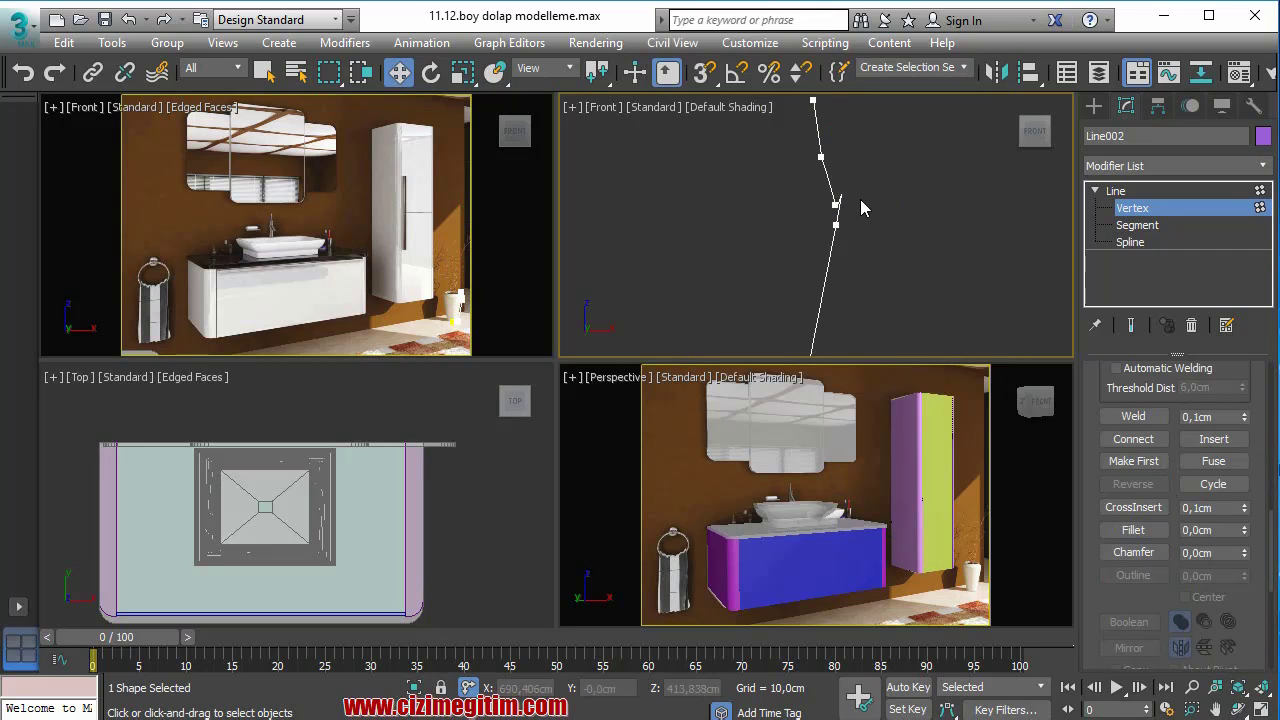
key(ctrl+z)
ctrl+click(873, 203)
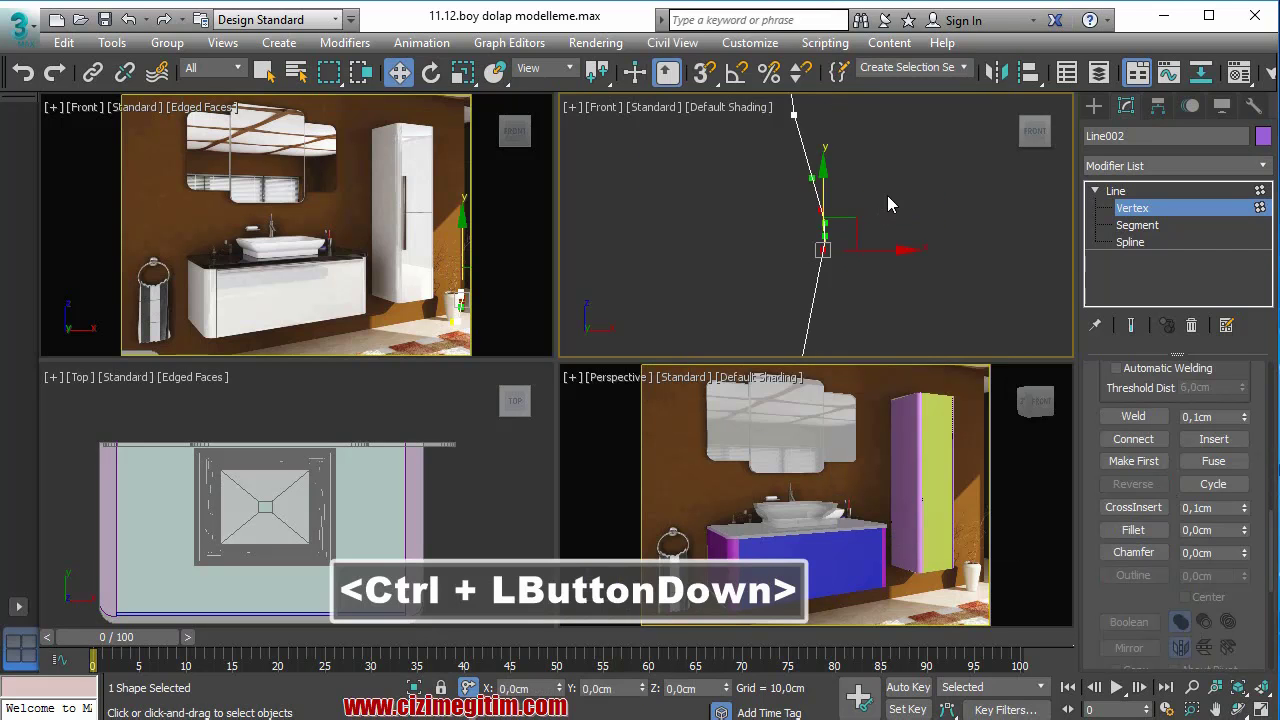
- Set the upper profile vertex to Smooth so the line curves, then deselect it
scroll(781, 246, down, 4)
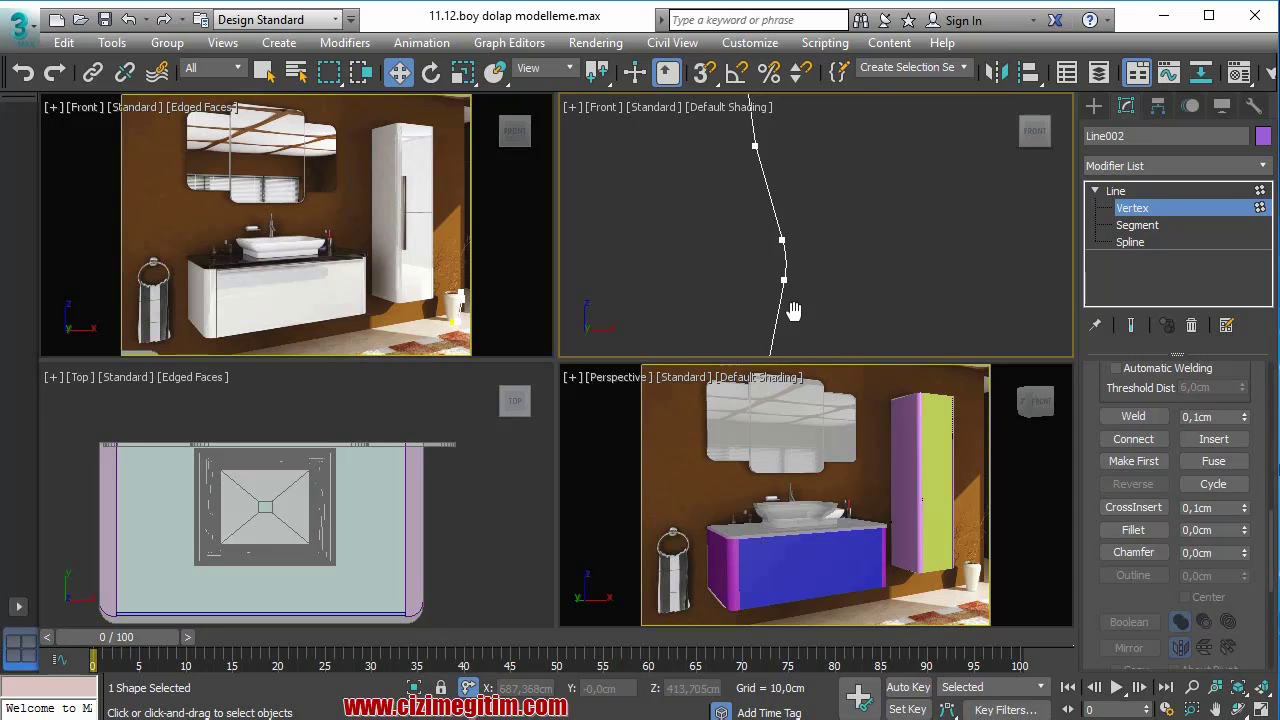
middle_drag(831, 289, 804, 178)
scroll(804, 178, down, 3)
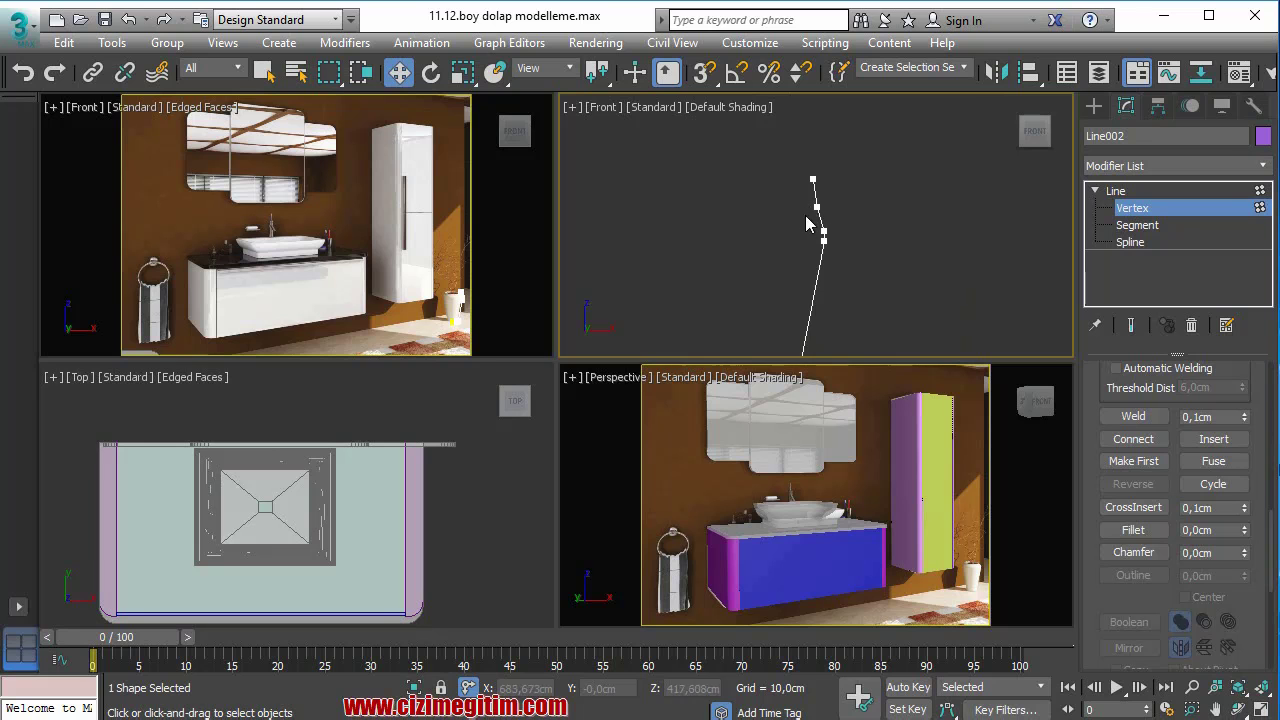
scroll(823, 200, up, 2)
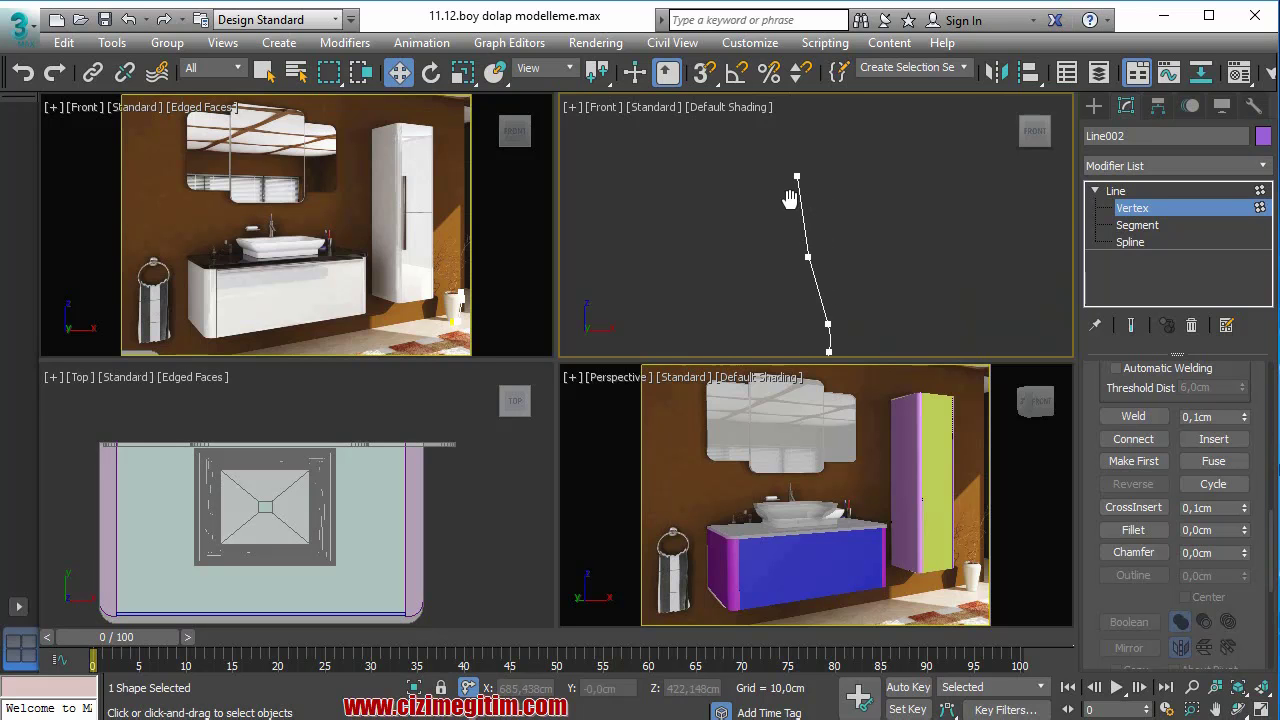
middle_drag(806, 212, 835, 235)
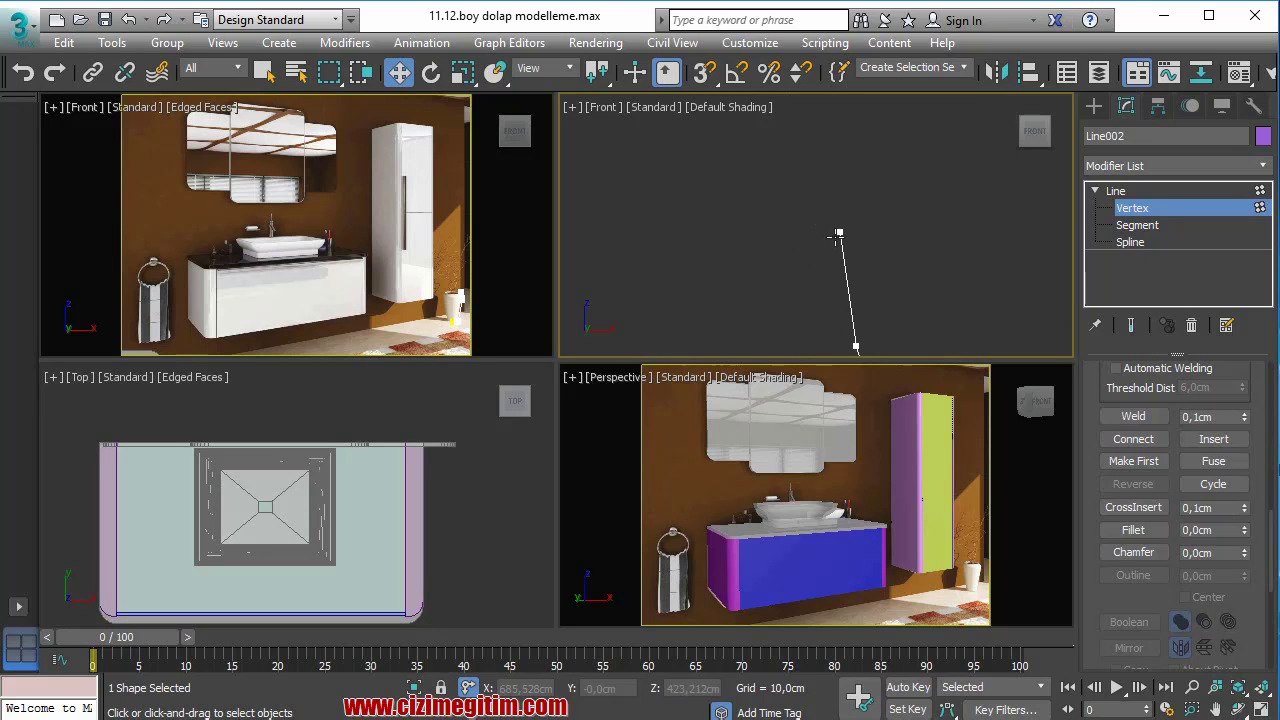
scroll(840, 260, up, 2)
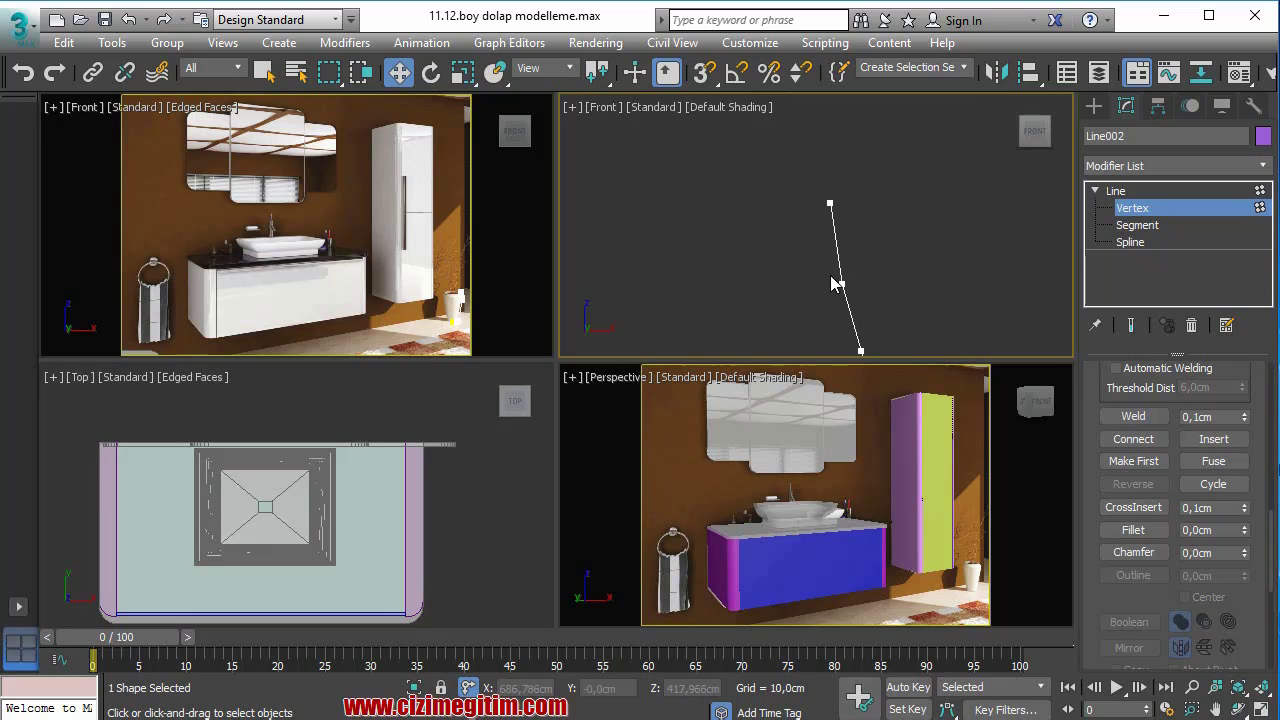
drag(884, 311, 882, 311)
right_click(882, 311)
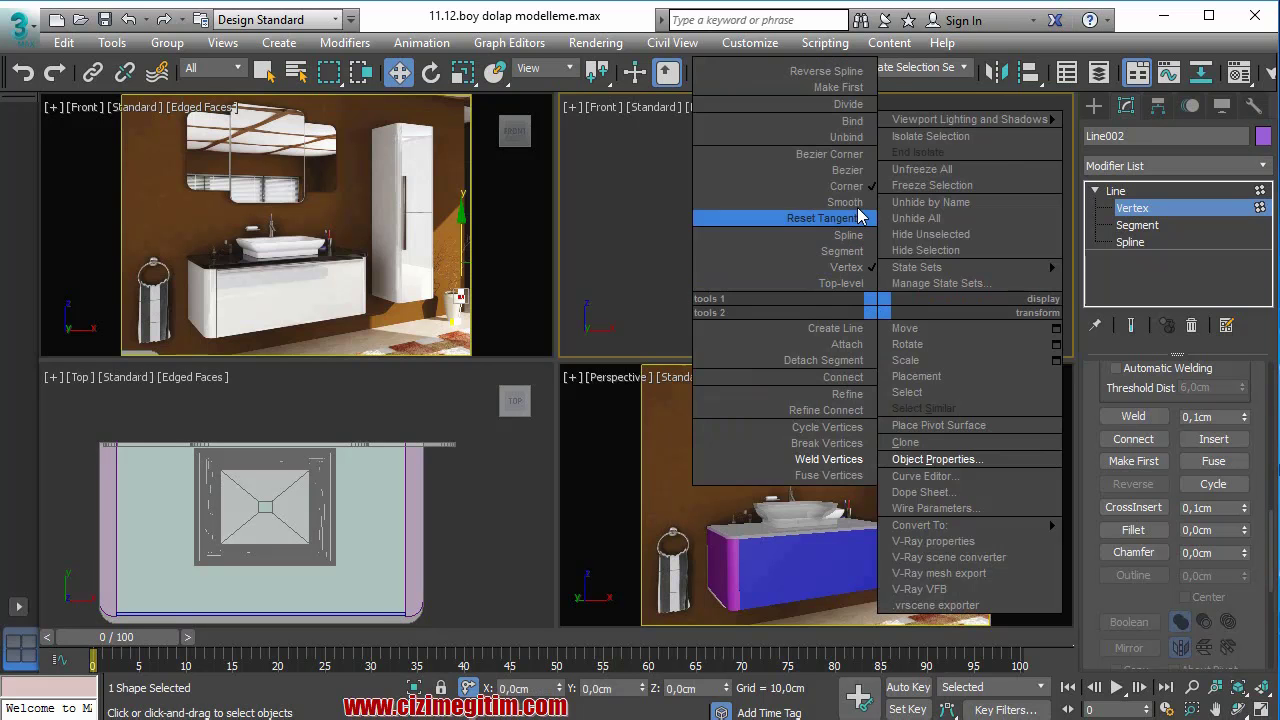
click(840, 214)
click(860, 213)
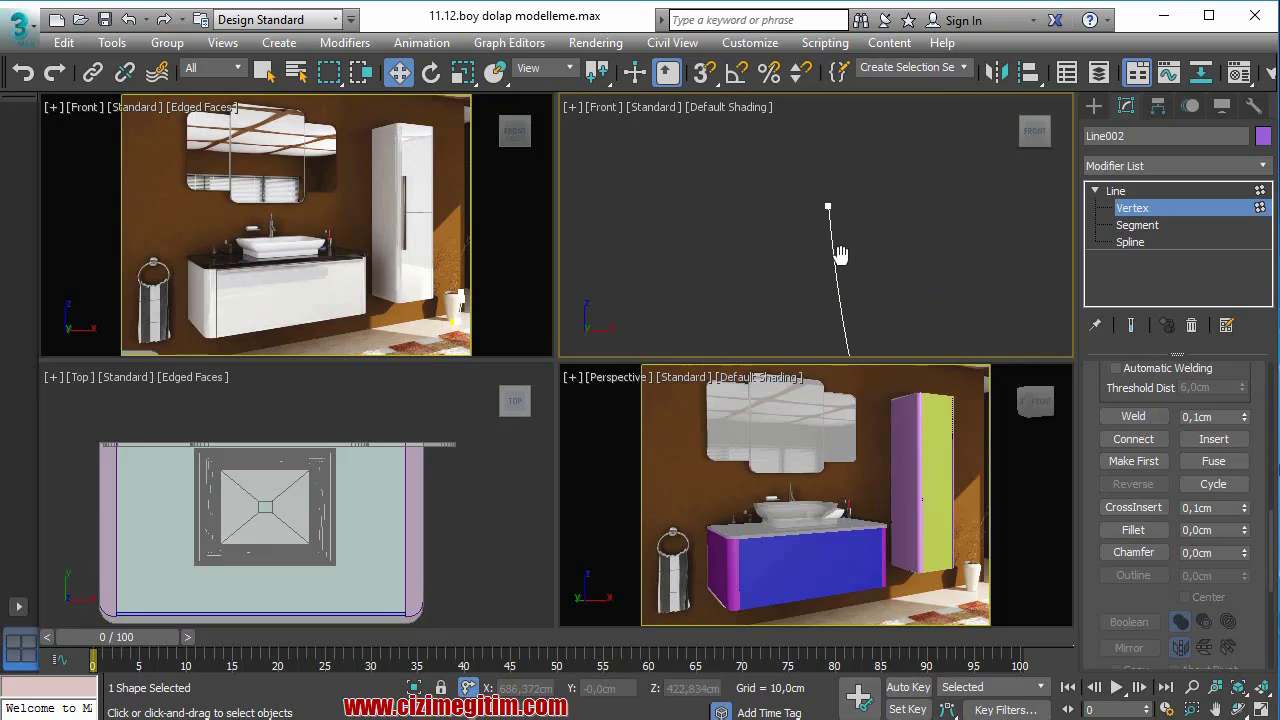
- Draw a two-point line section at the profile's top and maximize the Front view
right_click(841, 256)
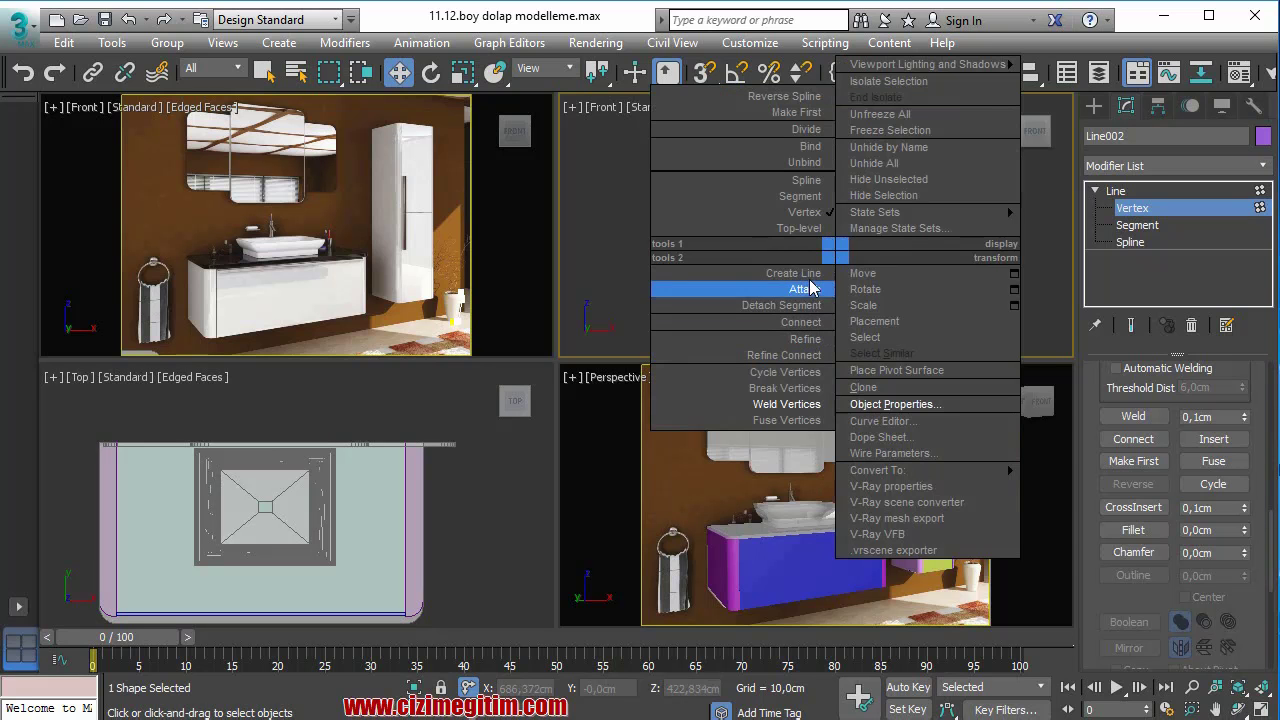
click(805, 273)
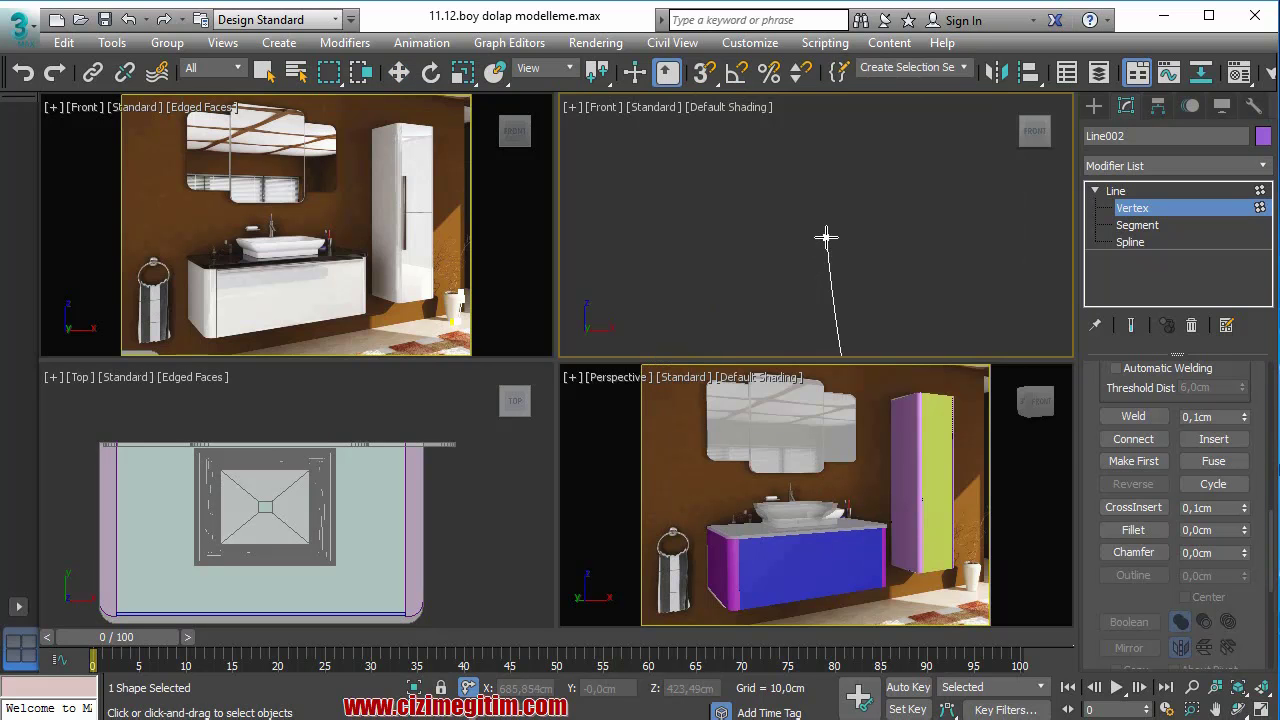
click(826, 237)
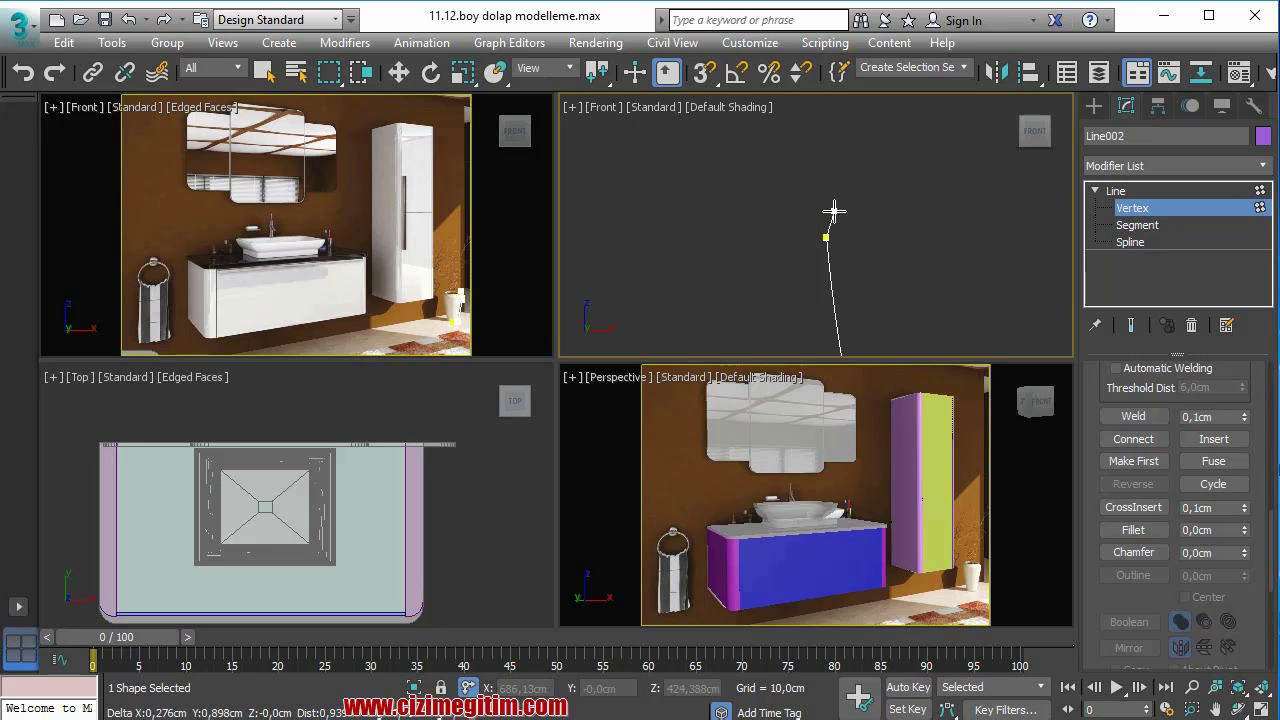
click(836, 203)
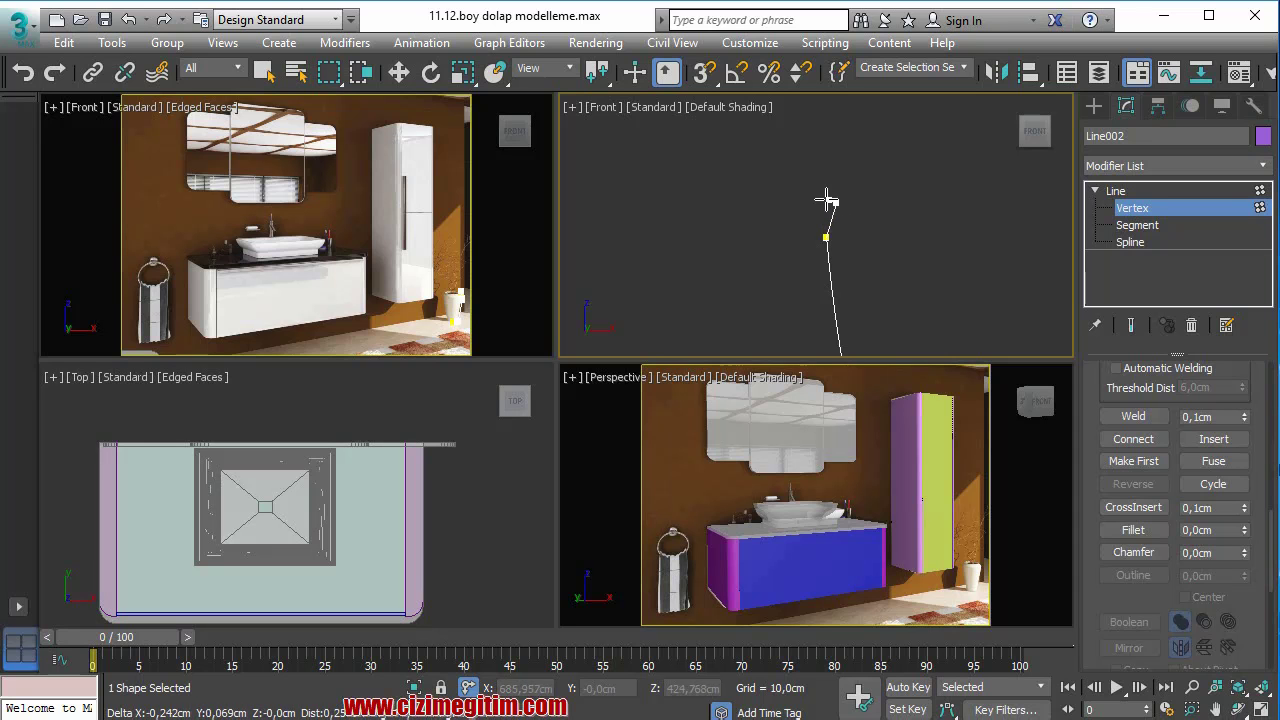
key(alt+w)
click(1115, 210)
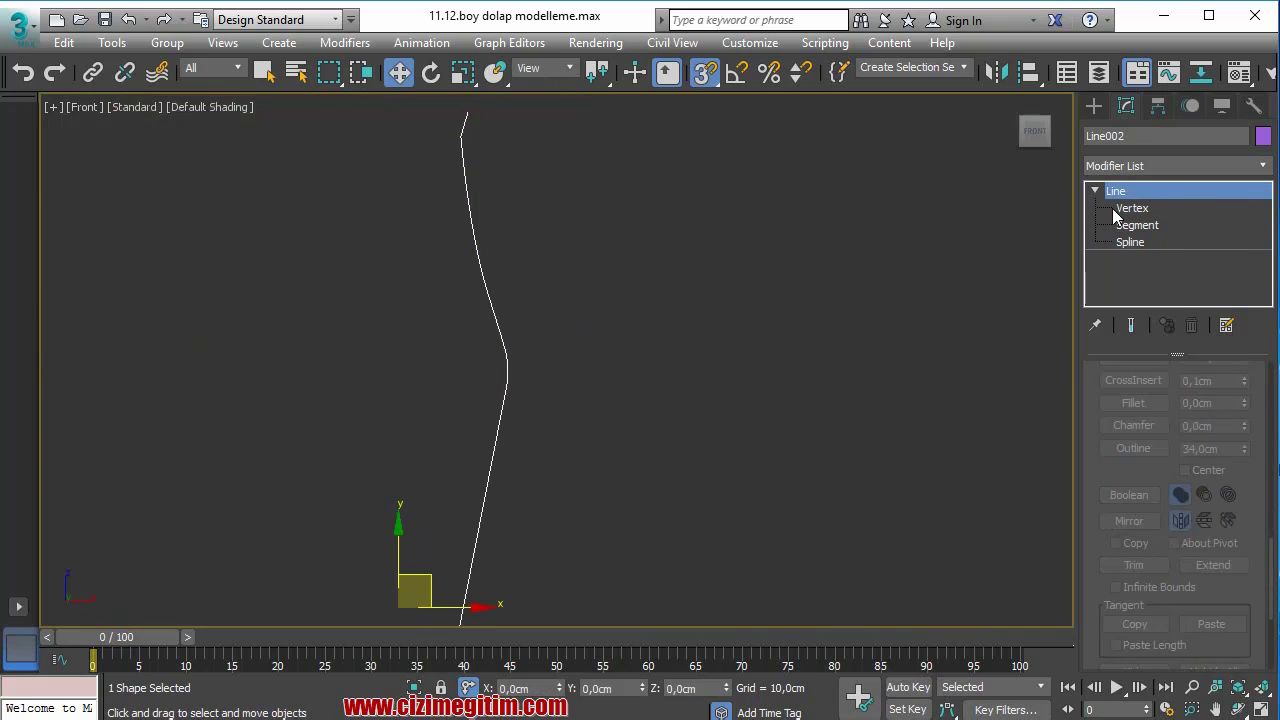
- Weld the overlapping top vertices so the new section joins the profile
click(1131, 208)
click(480, 148)
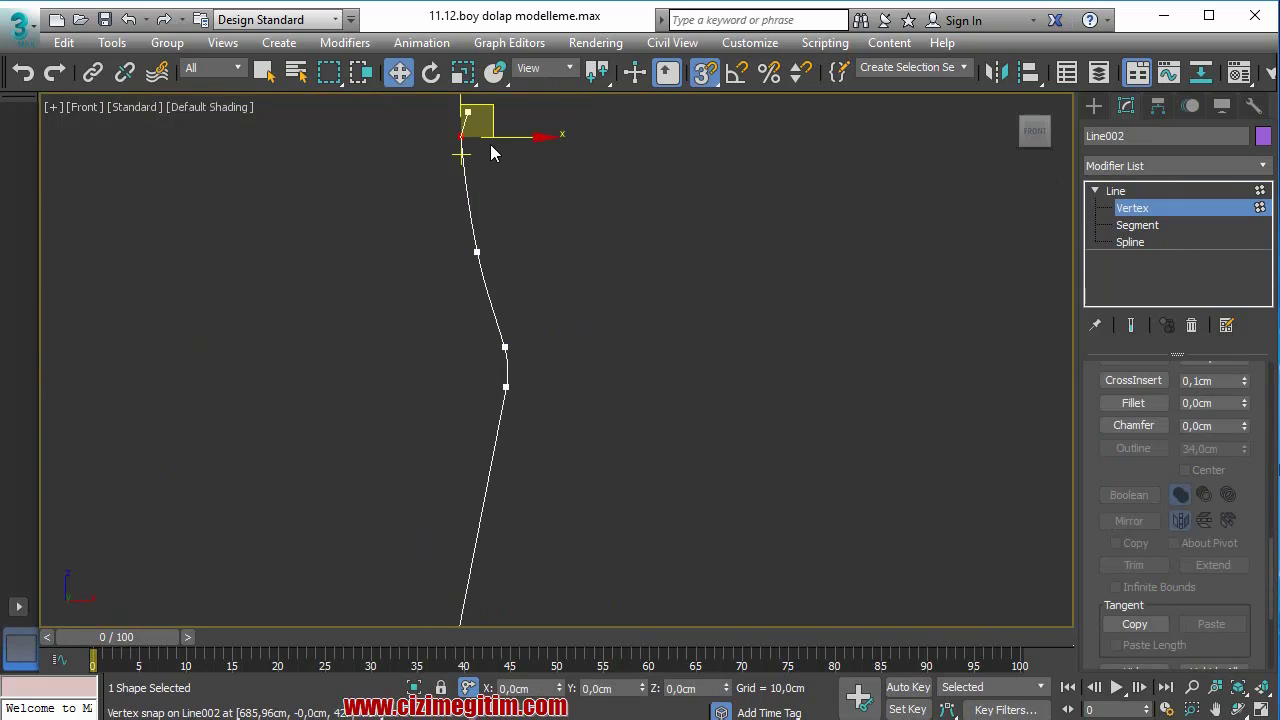
right_click(491, 147)
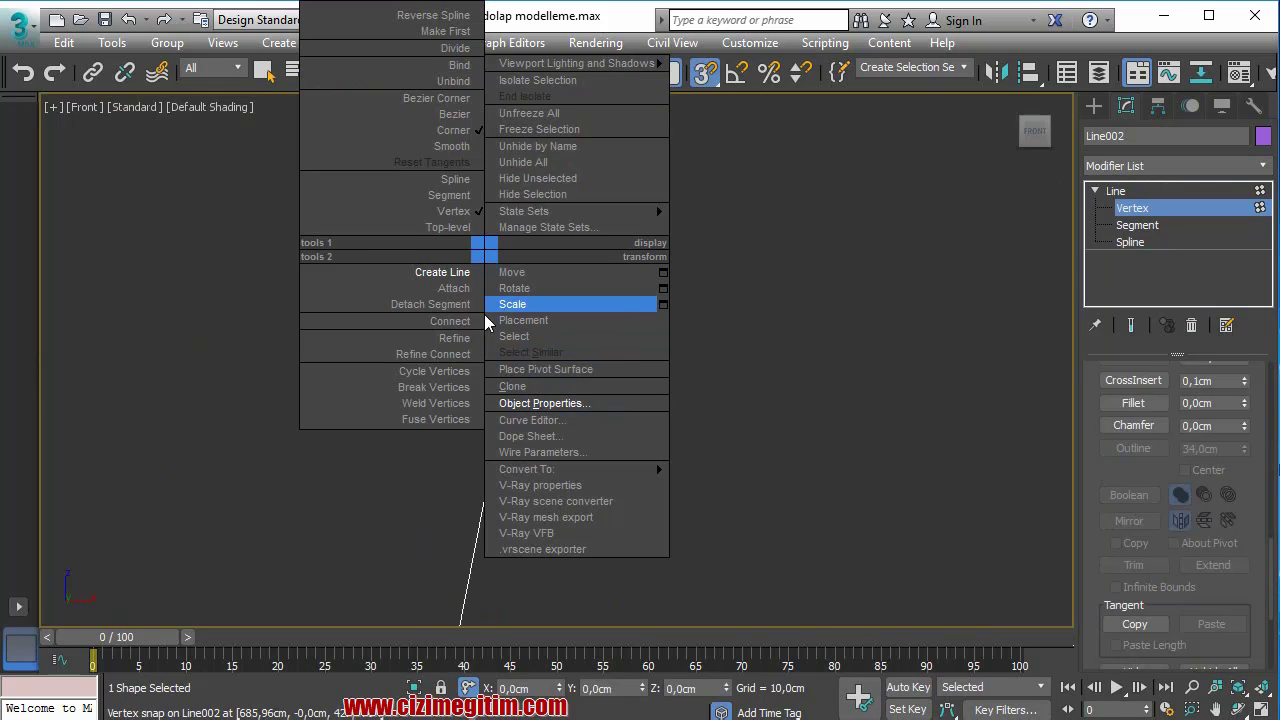
click(440, 403)
- Change the vertex type near the profile top, then frame the whole profile
scroll(586, 215, up, 1)
scroll(514, 189, up, 1)
scroll(514, 189, up, 1)
scroll(511, 234, up, 1)
click(487, 255)
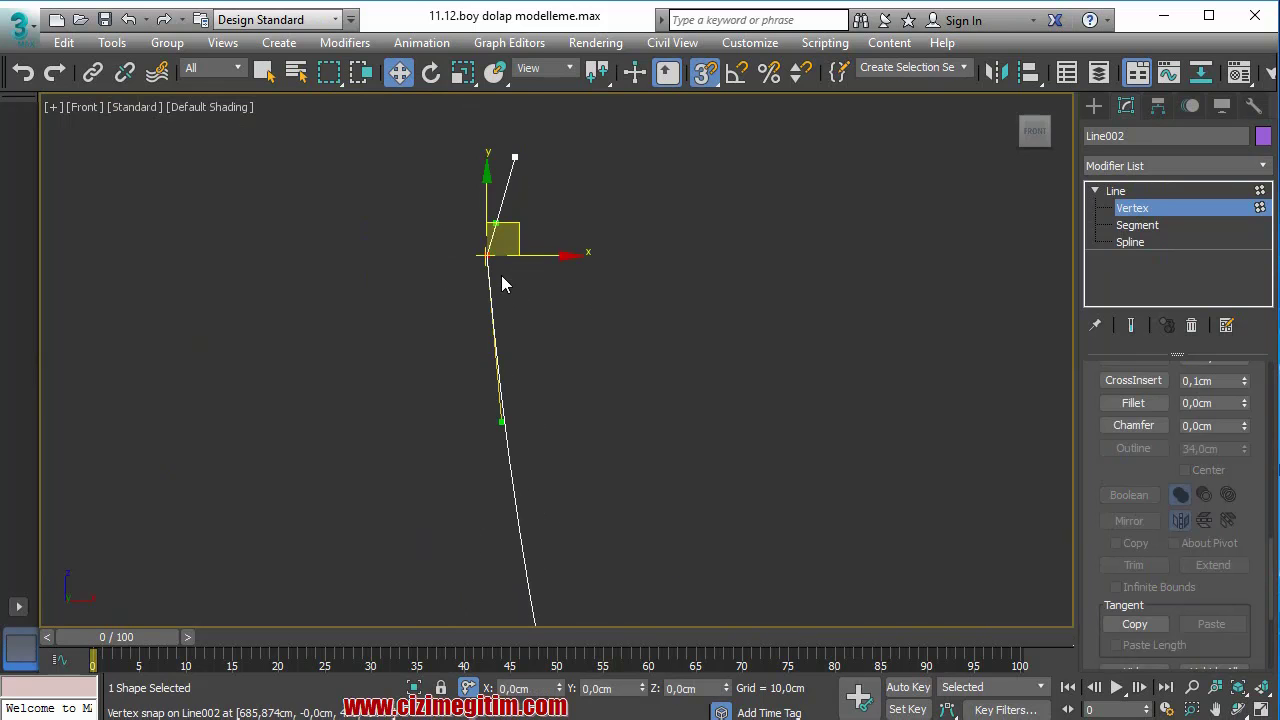
right_click(501, 270)
click(400, 158)
click(592, 266)
scroll(590, 320, down, 2)
scroll(620, 300, down, 2)
scroll(626, 300, down, 3)
scroll(529, 369, down, 3)
mouse_move(529, 369)
middle_down()
mouse_move(571, 280)
mouse_move(571, 322)
middle_up()
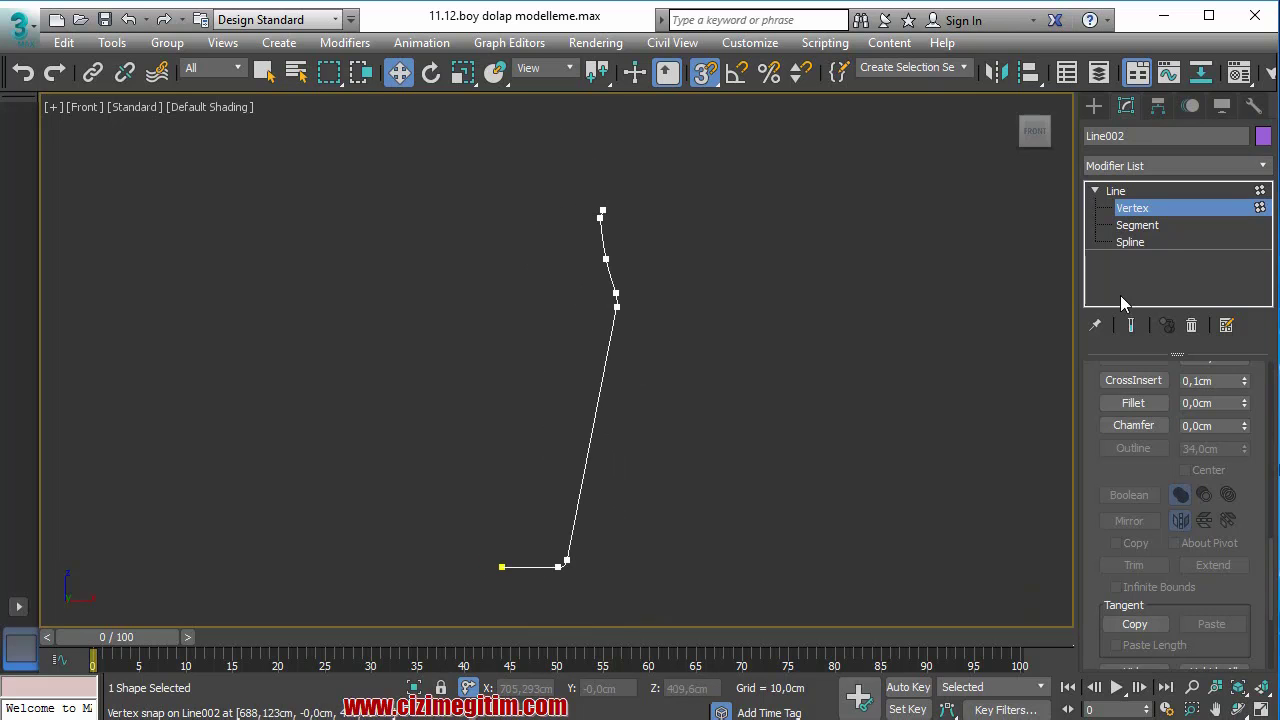
- At Spline level, trial the Outline thickness at 2 cm and 1 cm, then undo it
click(1132, 243)
scroll(1126, 560, down, 5)
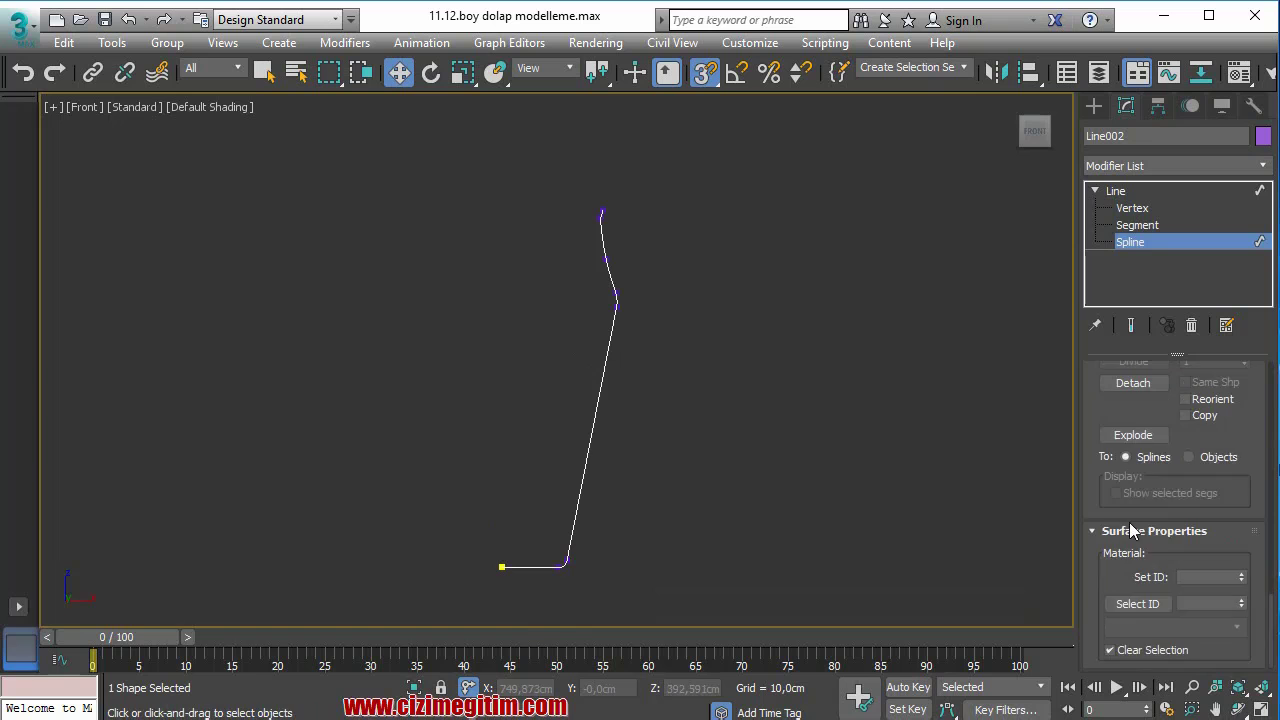
scroll(1132, 528, up, 2)
scroll(1130, 531, up, 2)
scroll(1130, 530, up, 2)
scroll(1145, 470, up, 1)
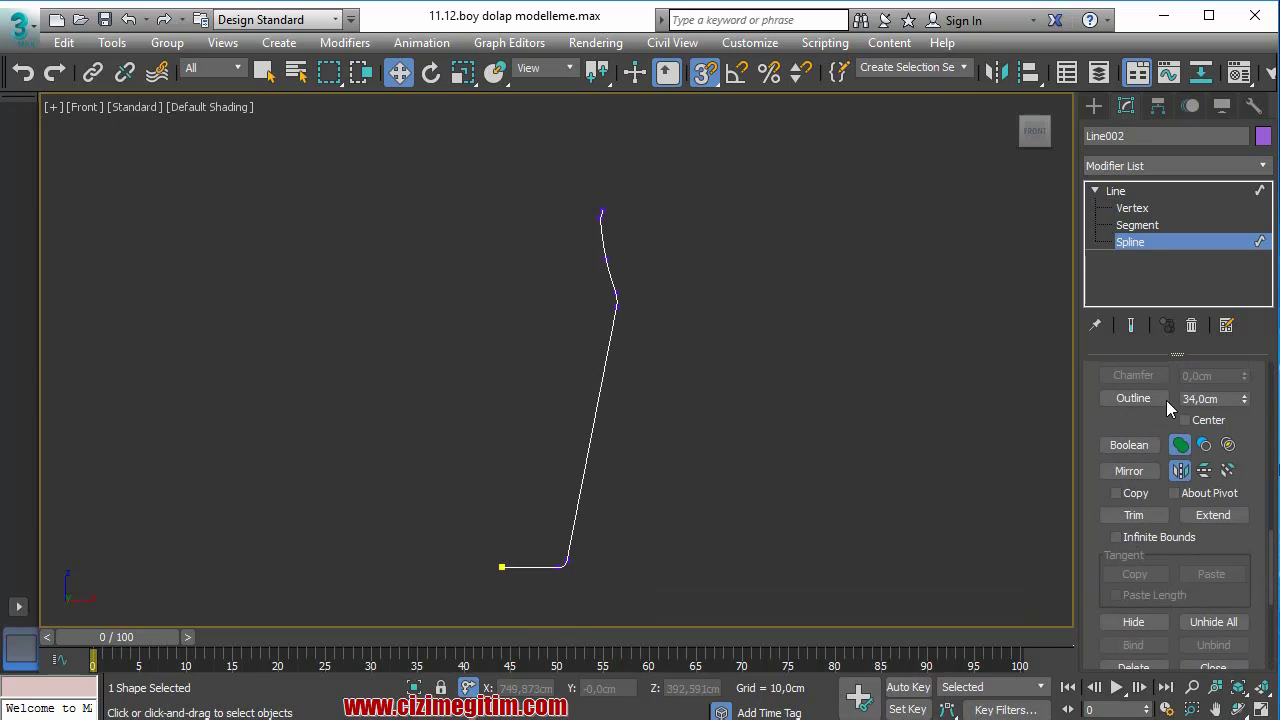
click(1163, 400)
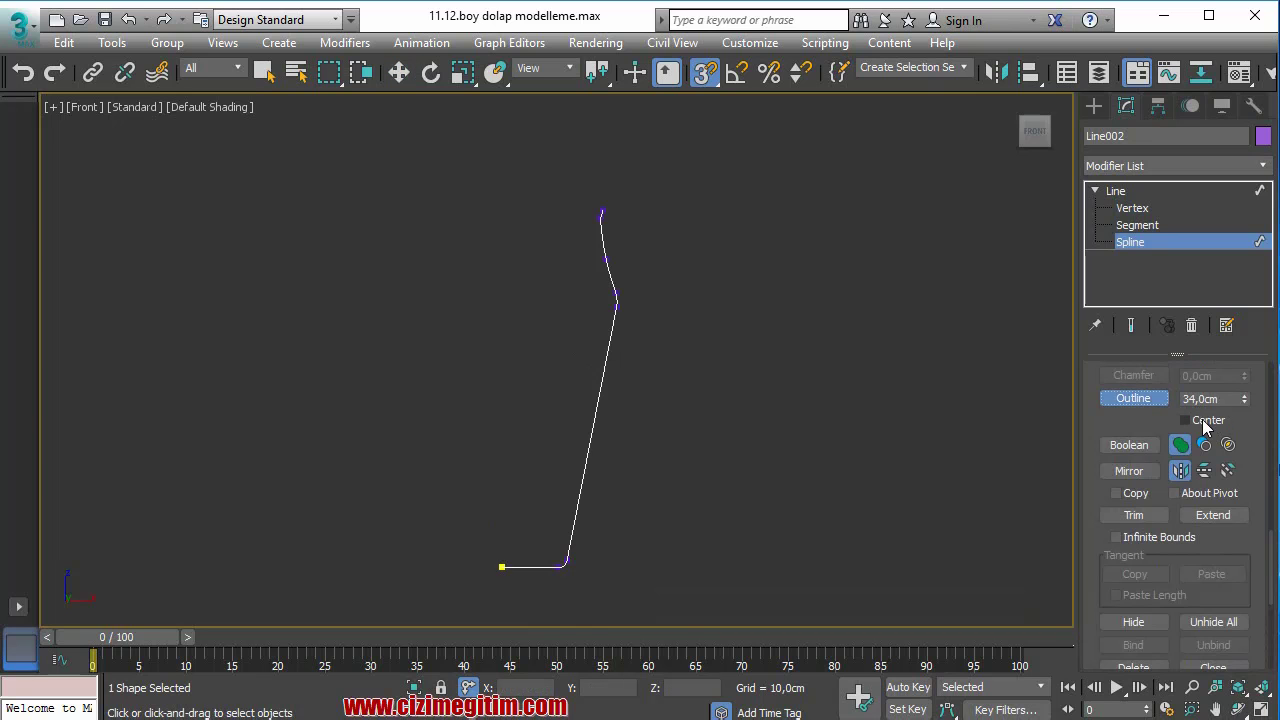
drag(1243, 403, 1244, 437)
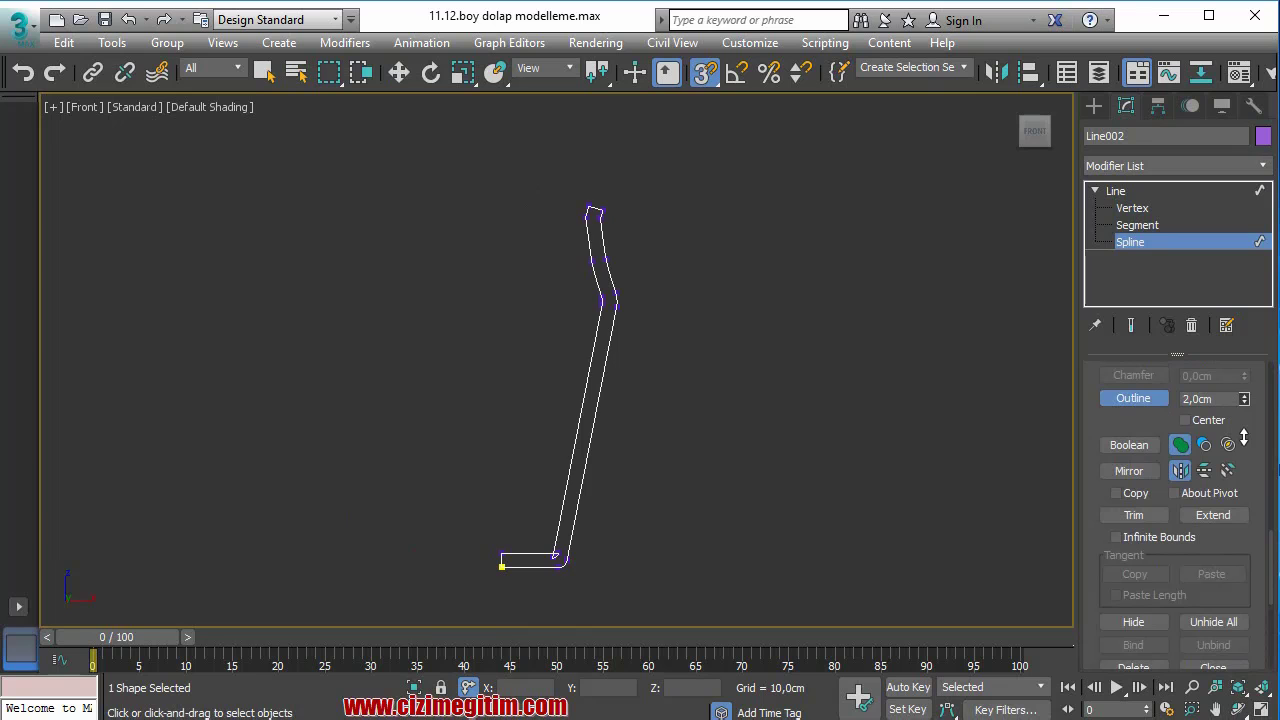
drag(1244, 437, 1244, 438)
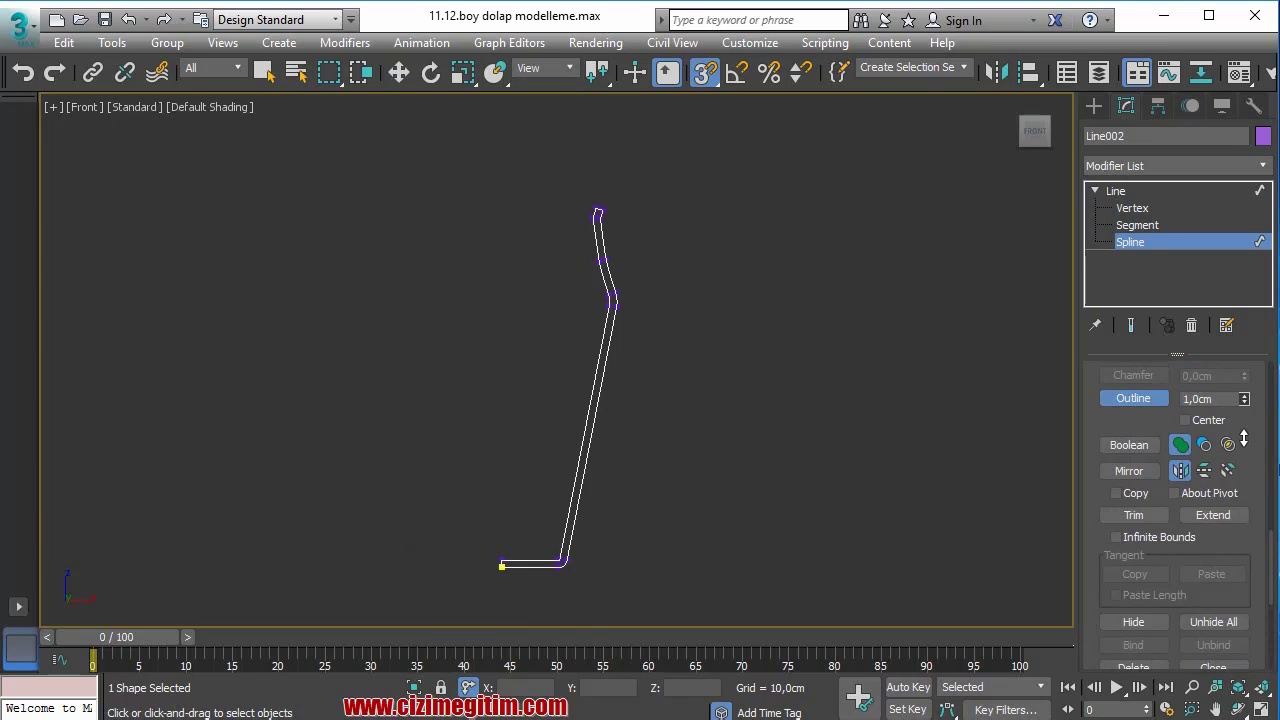
drag(1244, 438, 1243, 437)
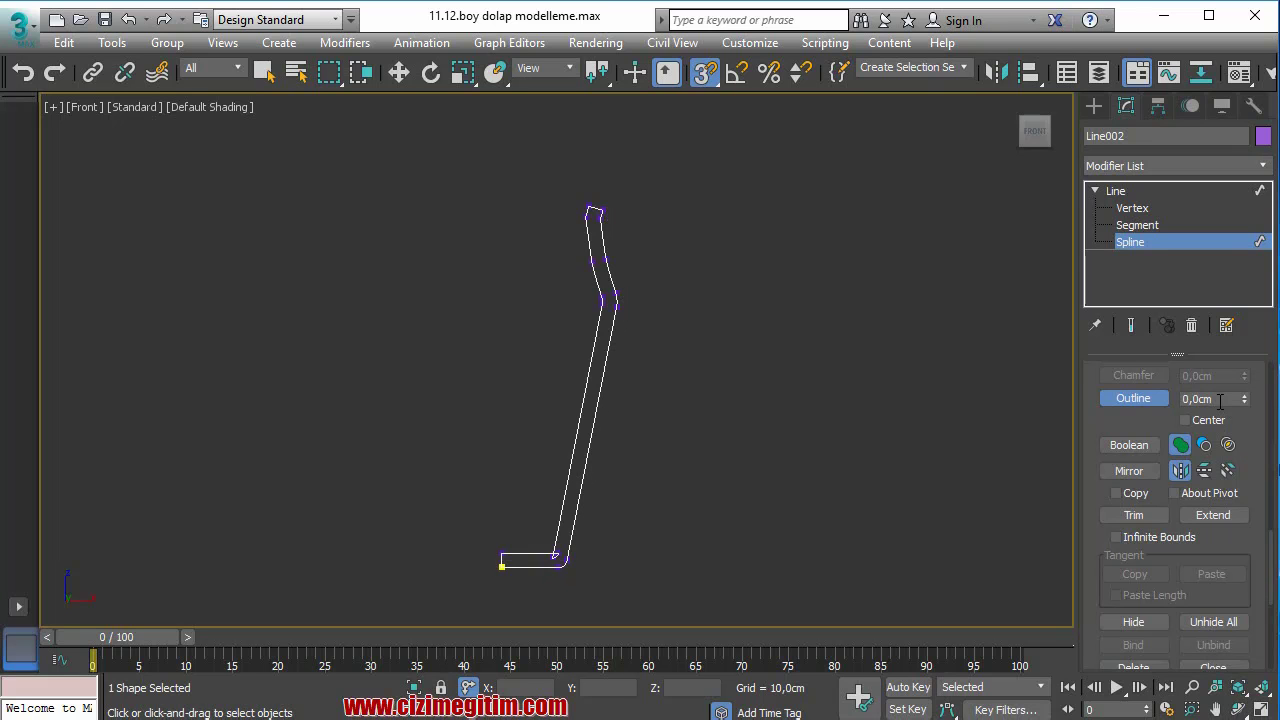
key(ctrl+z)
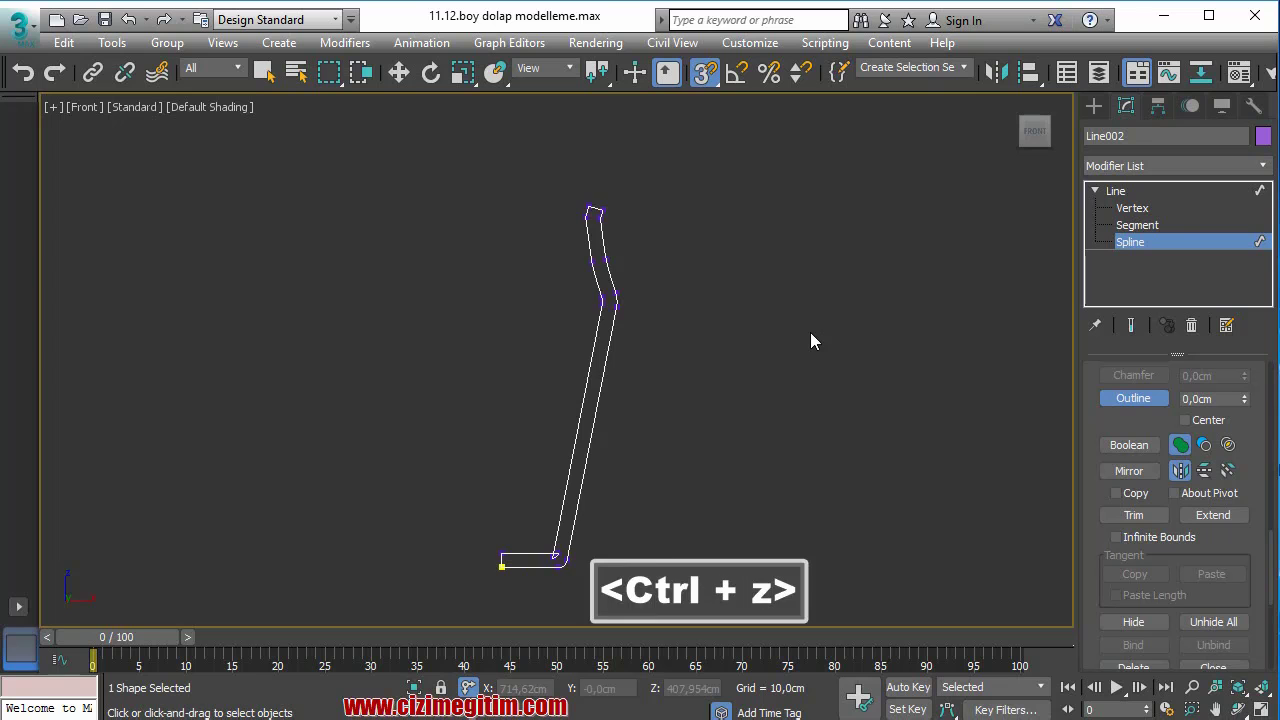
- Enter a small outline amount and apply it to make a thin double-walled profile
double_click(1197, 398)
click(1150, 400)
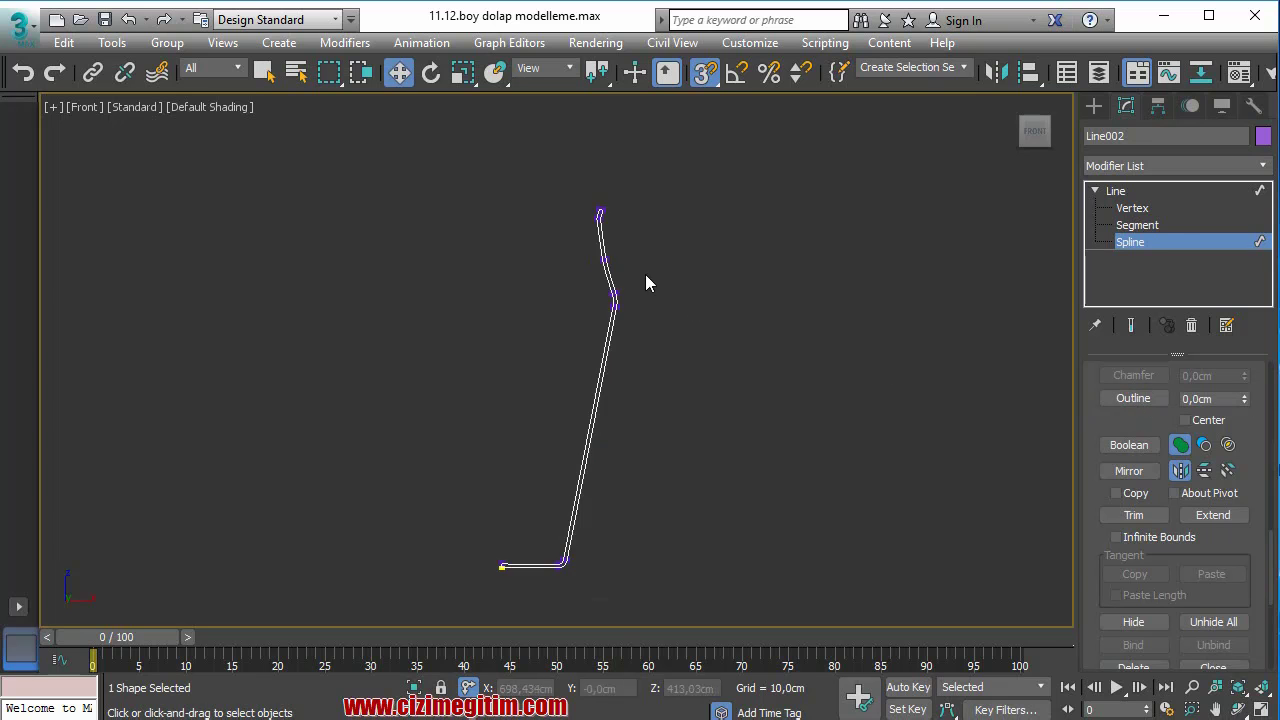
scroll(594, 257, up, 3)
scroll(620, 236, up, 2)
scroll(655, 255, down, 5)
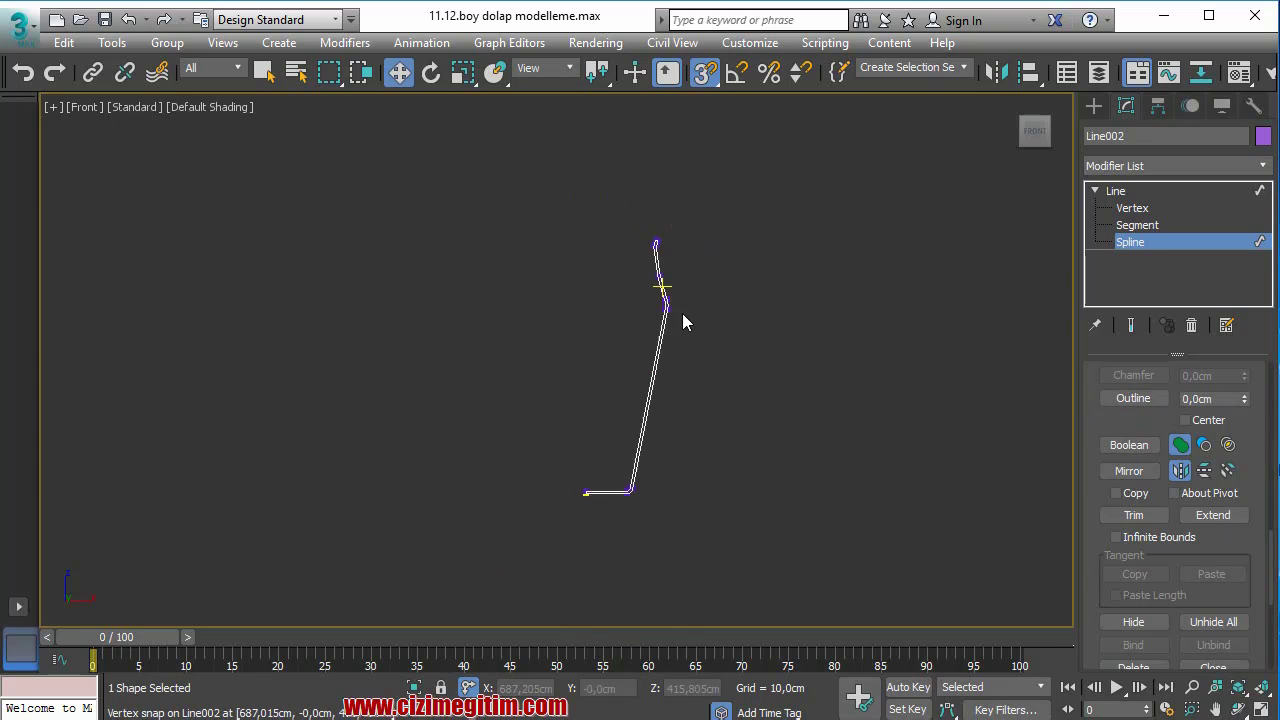
scroll(601, 448, up, 5)
scroll(585, 486, up, 1)
scroll(631, 509, up, 3)
scroll(622, 366, down, 5)
scroll(680, 366, down, 2)
scroll(680, 366, down, 3)
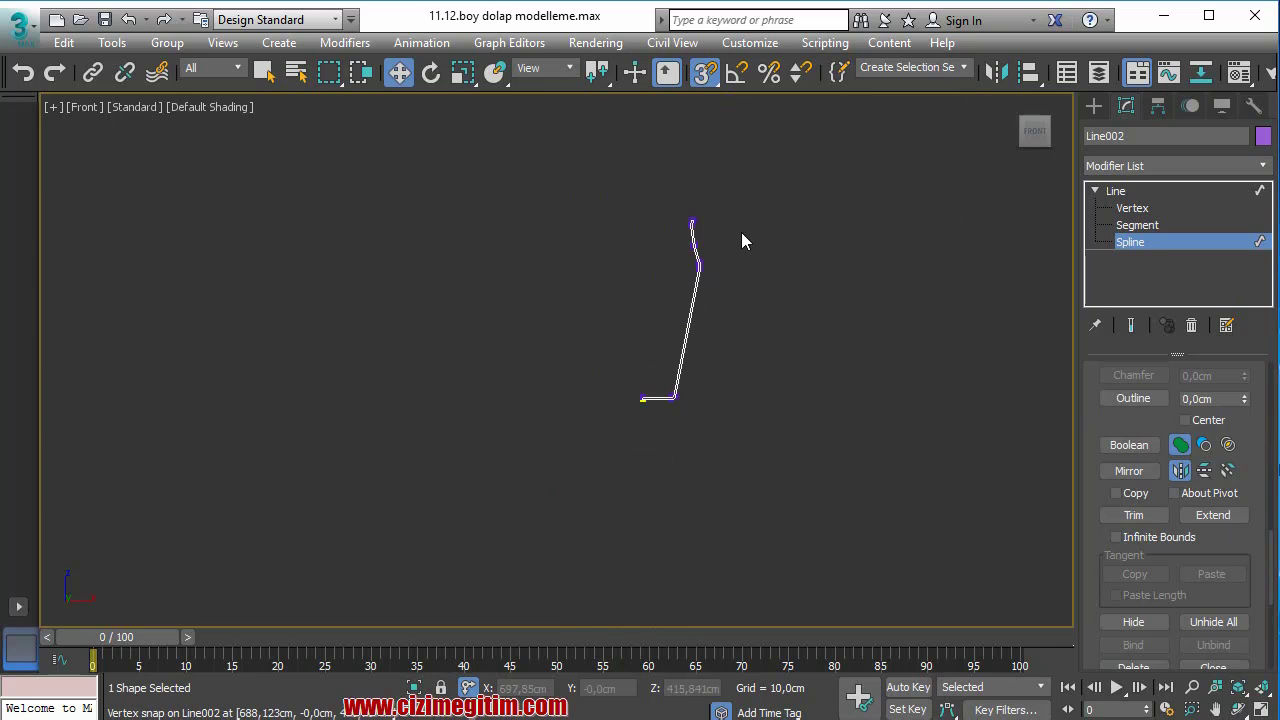
scroll(696, 260, up, 3)
- Set the top two vertices of the outlined profile to Smooth
mouse_move(745, 282)
middle_down()
mouse_move(640, 243)
mouse_move(687, 273)
middle_up()
scroll(640, 243, up, 3)
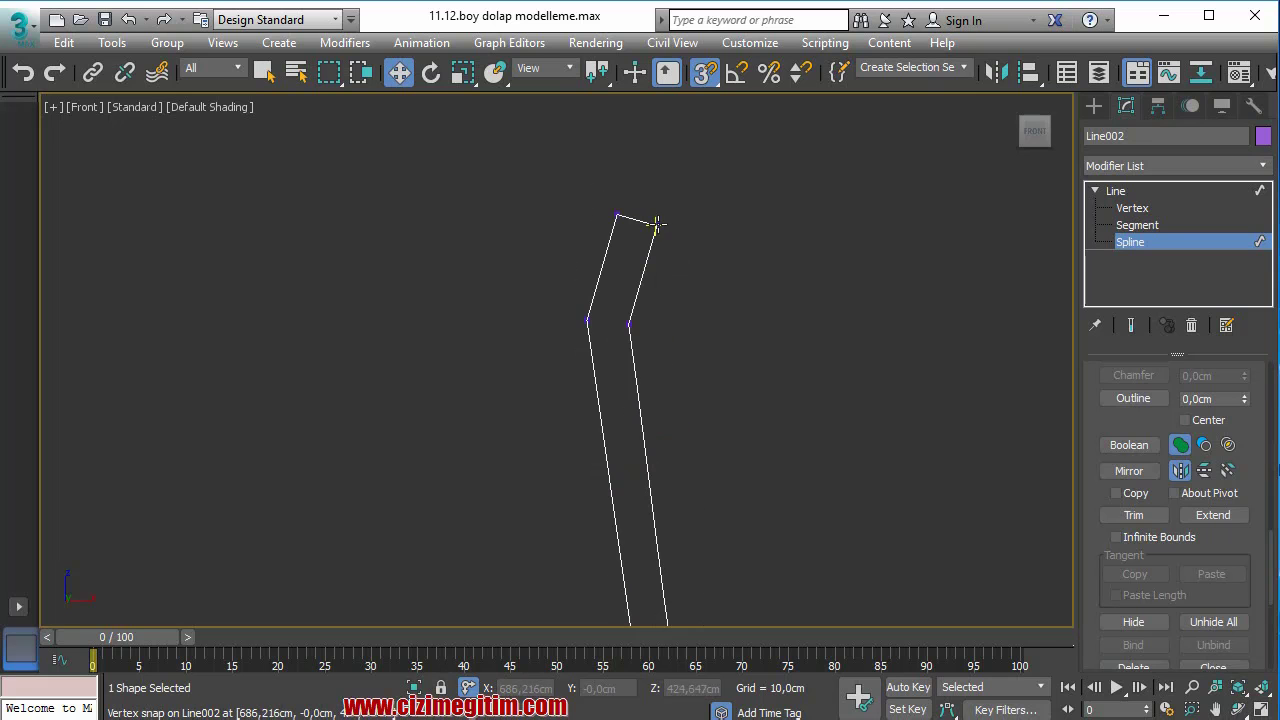
click(1134, 208)
middle_drag(800, 274, 809, 332)
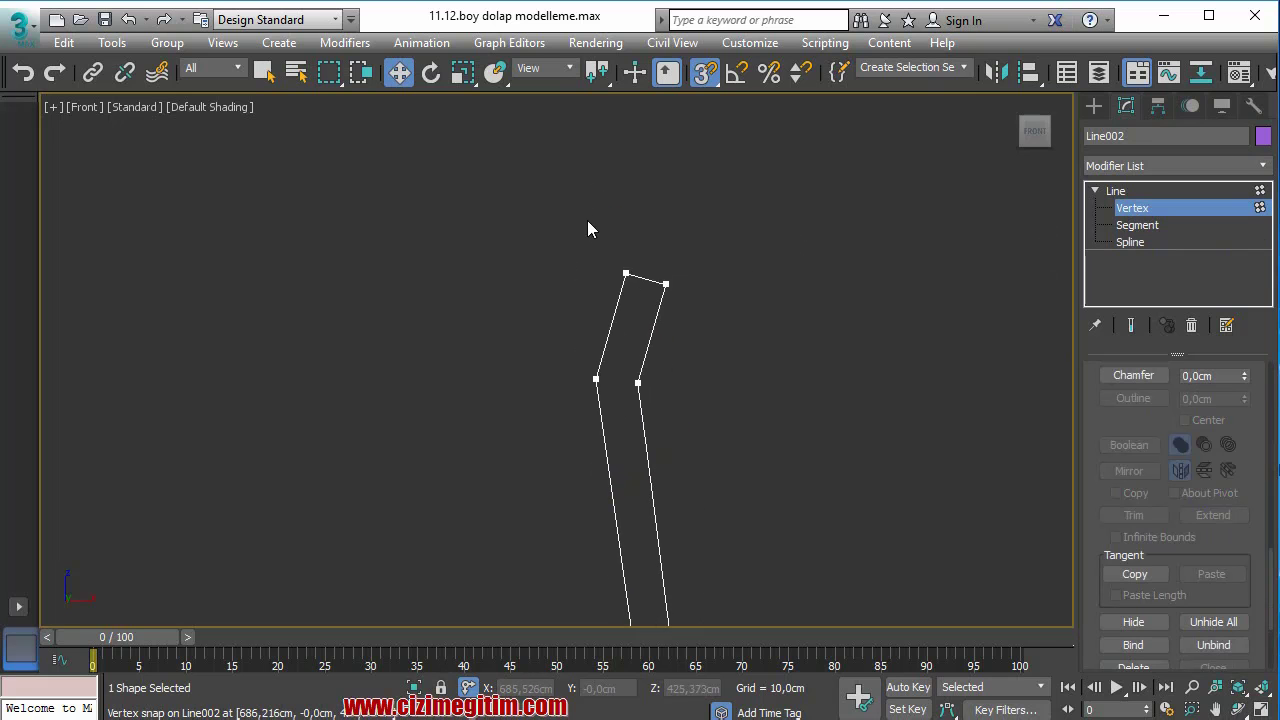
scroll(715, 325, down, 2)
scroll(760, 365, down, 3)
middle_drag(803, 389, 806, 423)
scroll(765, 345, up, 8)
middle_drag(765, 345, 809, 349)
scroll(809, 349, down, 5)
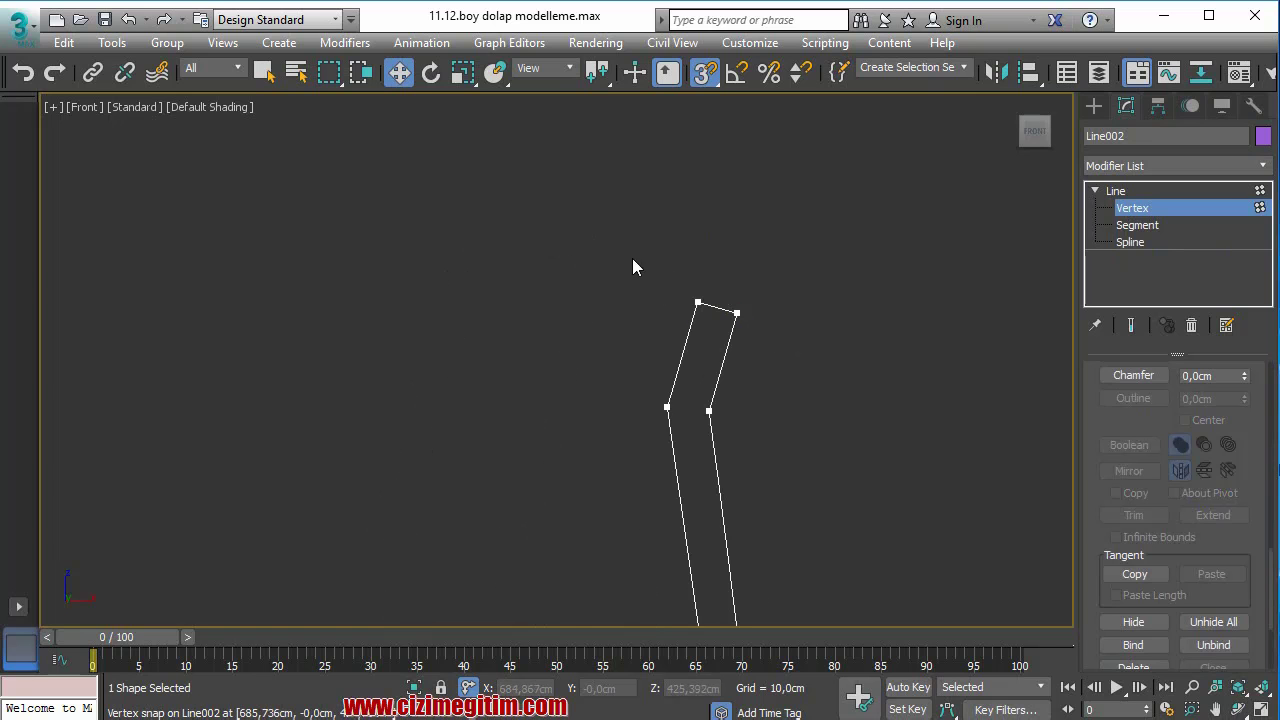
drag(795, 324, 794, 325)
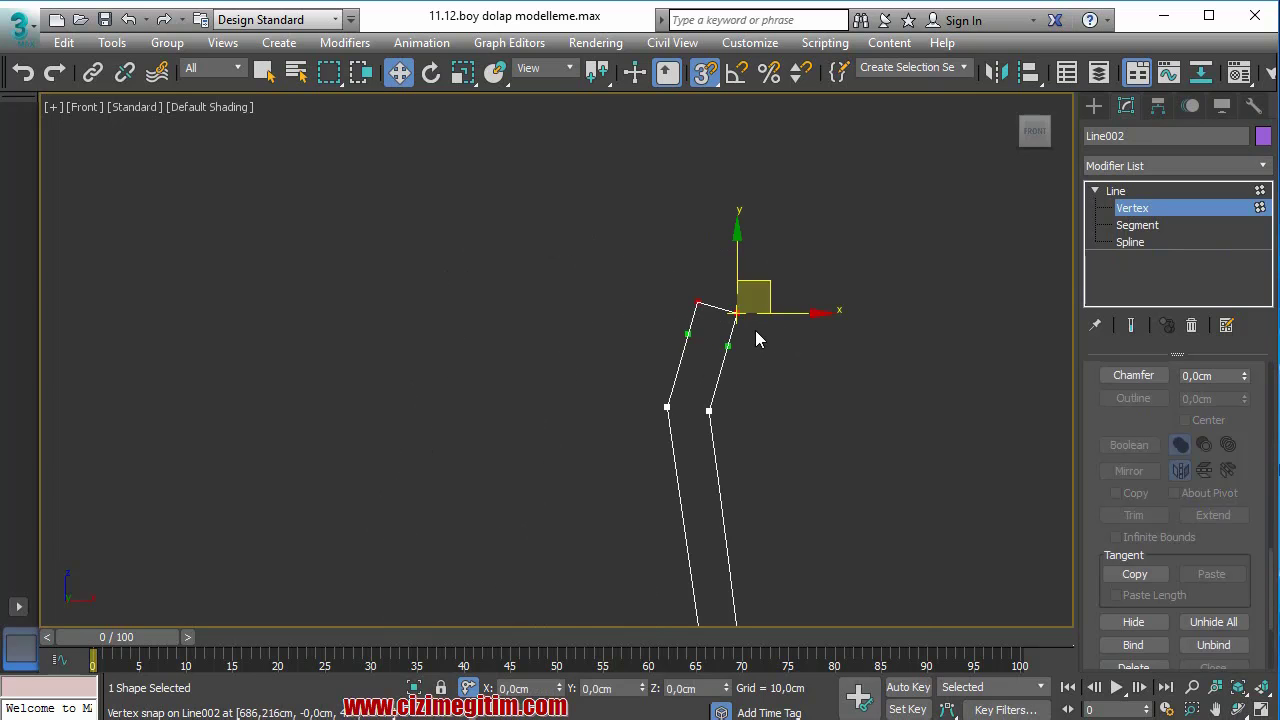
right_click(752, 325)
click(727, 226)
click(786, 362)
- With snapping off, raise the top lip vertices slightly, then deselect them
scroll(786, 362, down, 2)
mouse_move(803, 429)
middle_down()
mouse_move(831, 353)
mouse_move(794, 289)
middle_up()
scroll(763, 221, up, 2)
middle_drag(763, 221, 673, 260)
drag(661, 246, 754, 325)
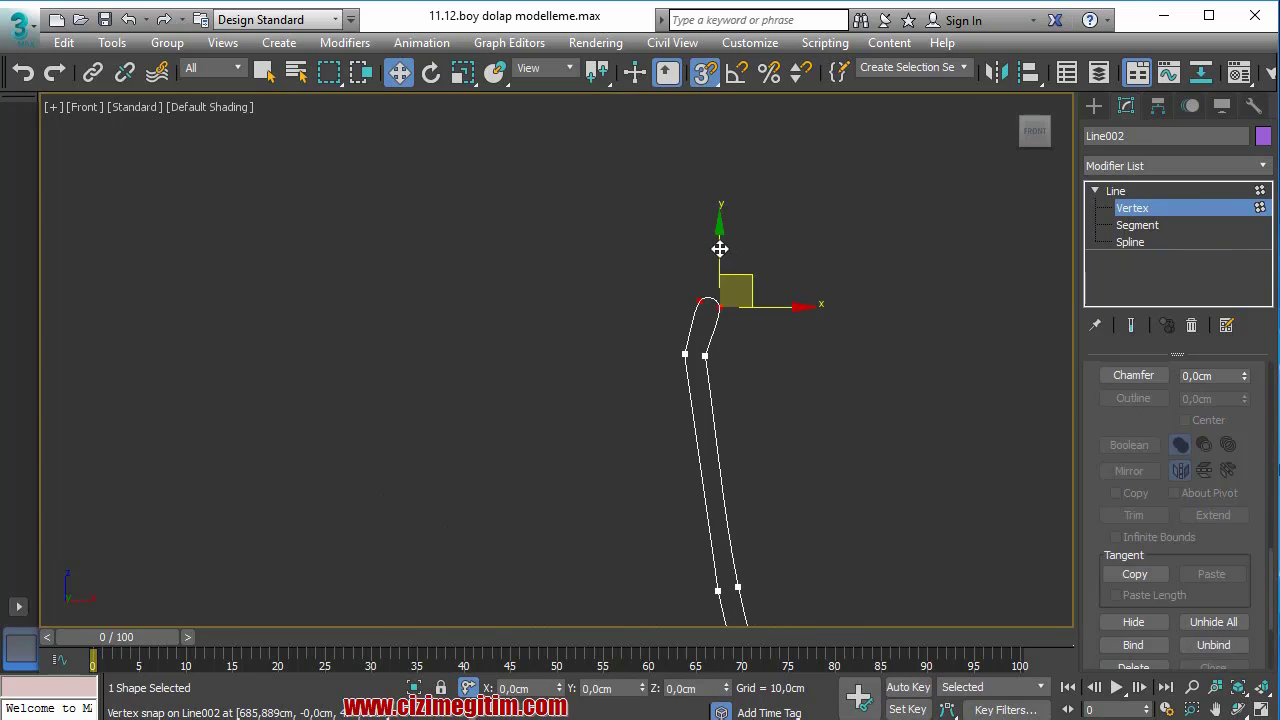
key(s)
drag(720, 243, 722, 227)
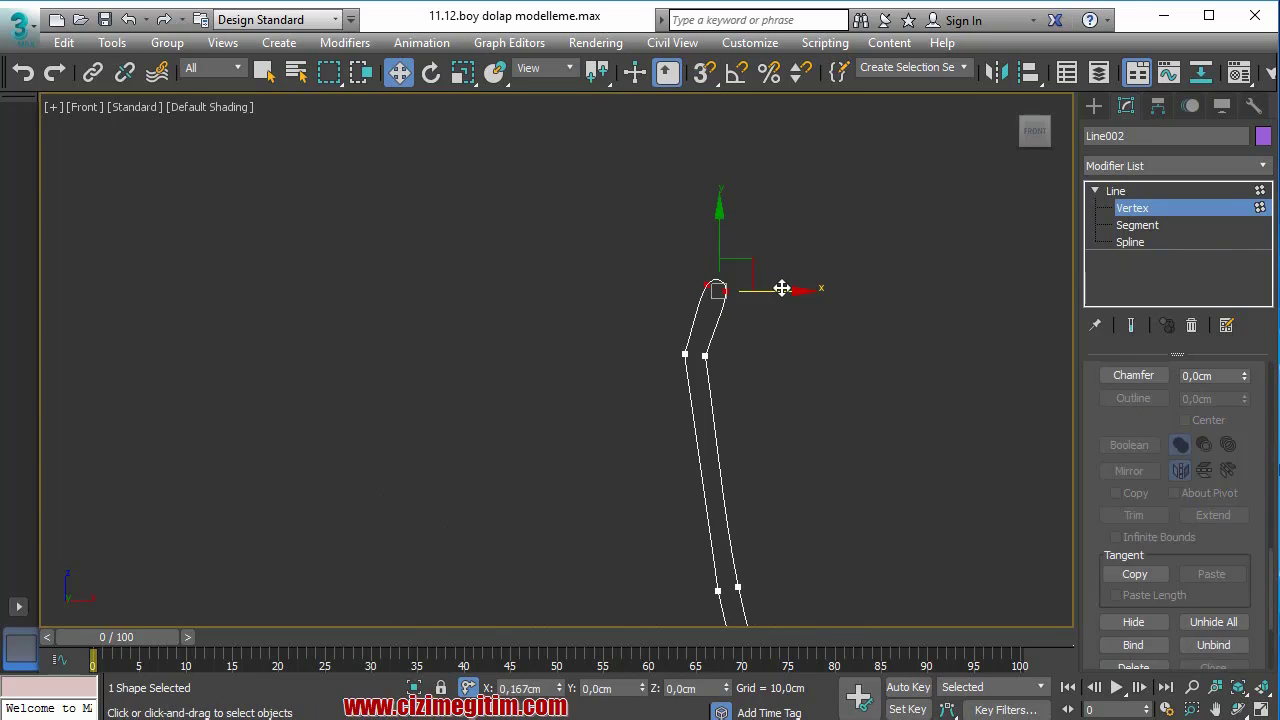
click(779, 353)
- Zoom and pan along the outlined profile to inspect it from rim to base
scroll(779, 353, down, 3)
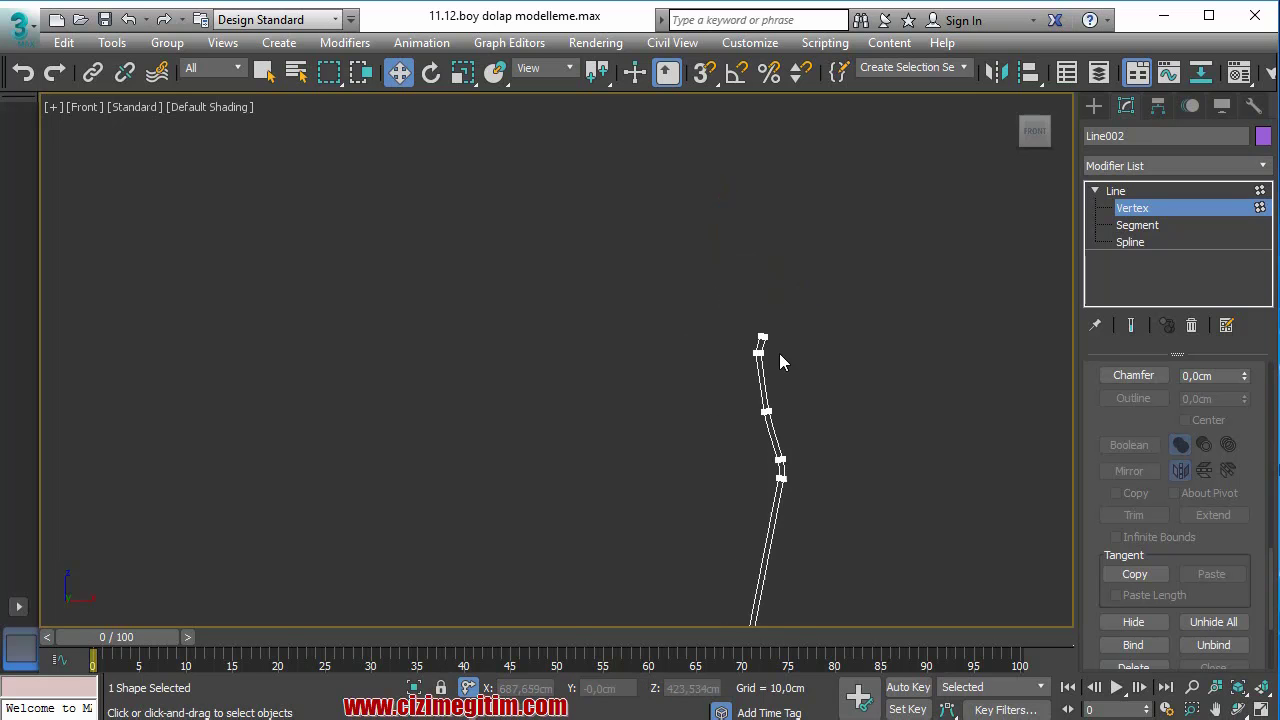
scroll(795, 375, down, 3)
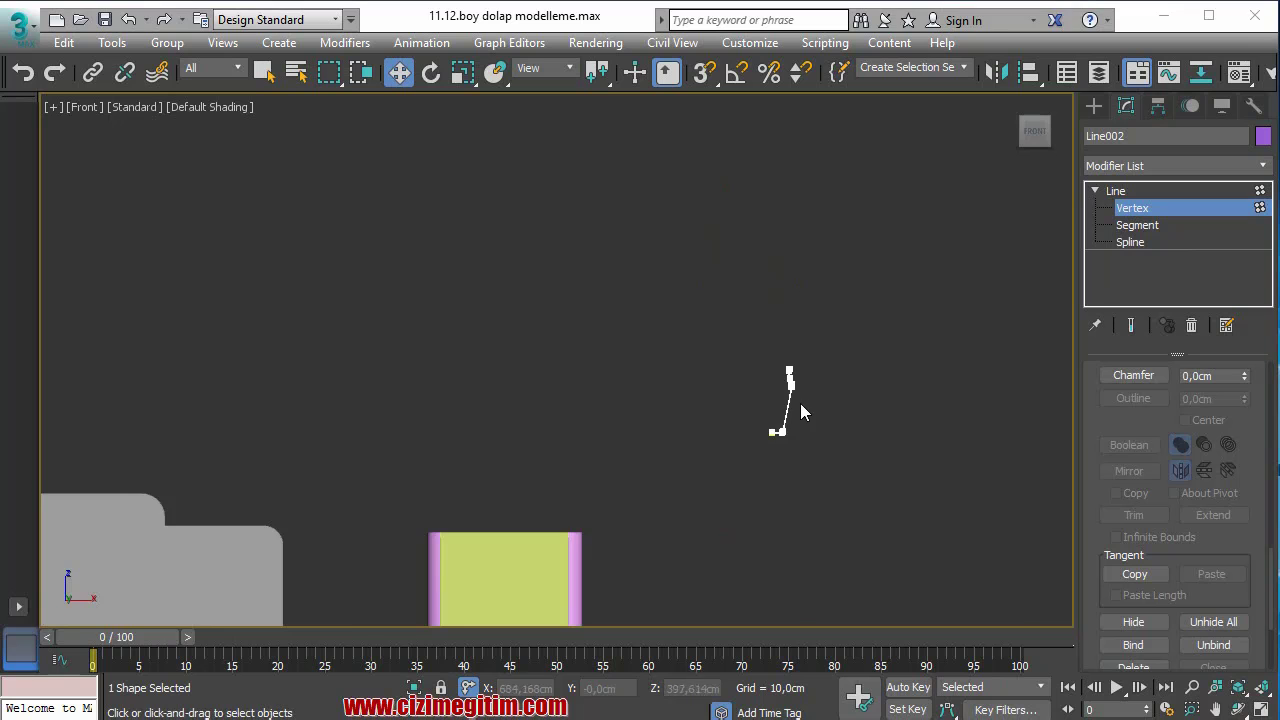
scroll(810, 400, up, 2)
scroll(788, 440, up, 4)
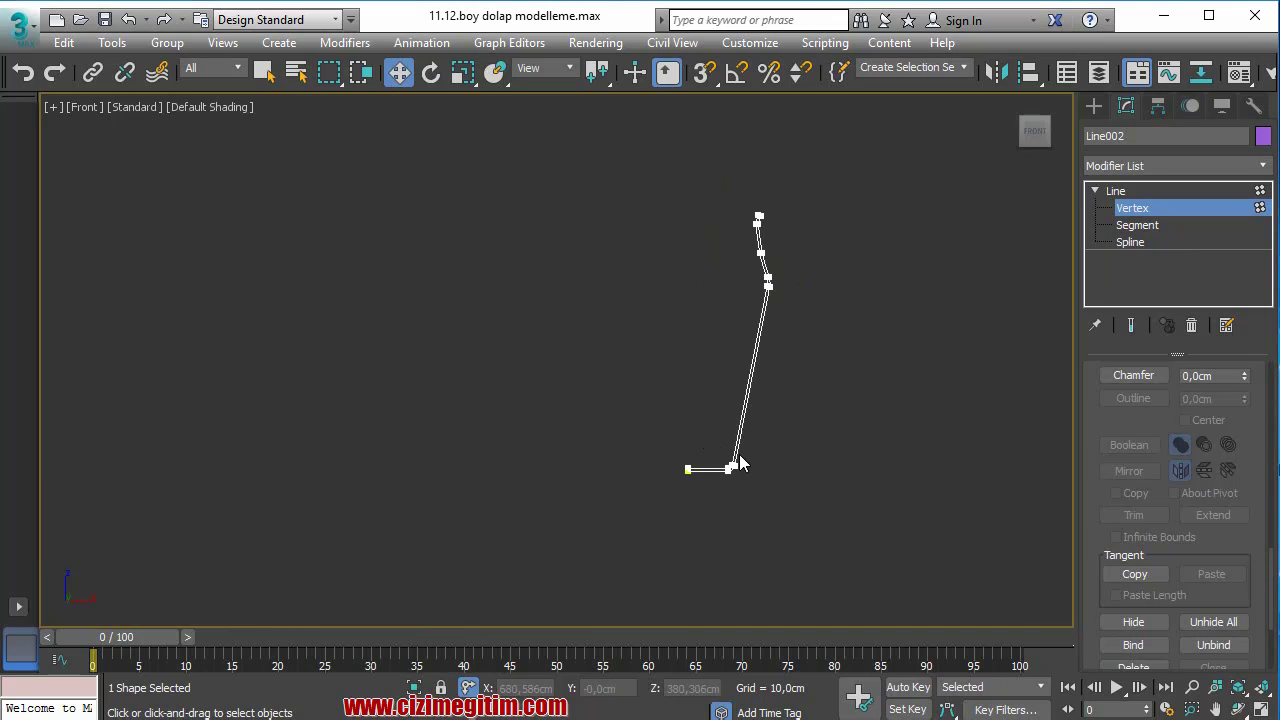
scroll(738, 463, up, 2)
scroll(737, 445, up, 2)
scroll(766, 523, up, 1)
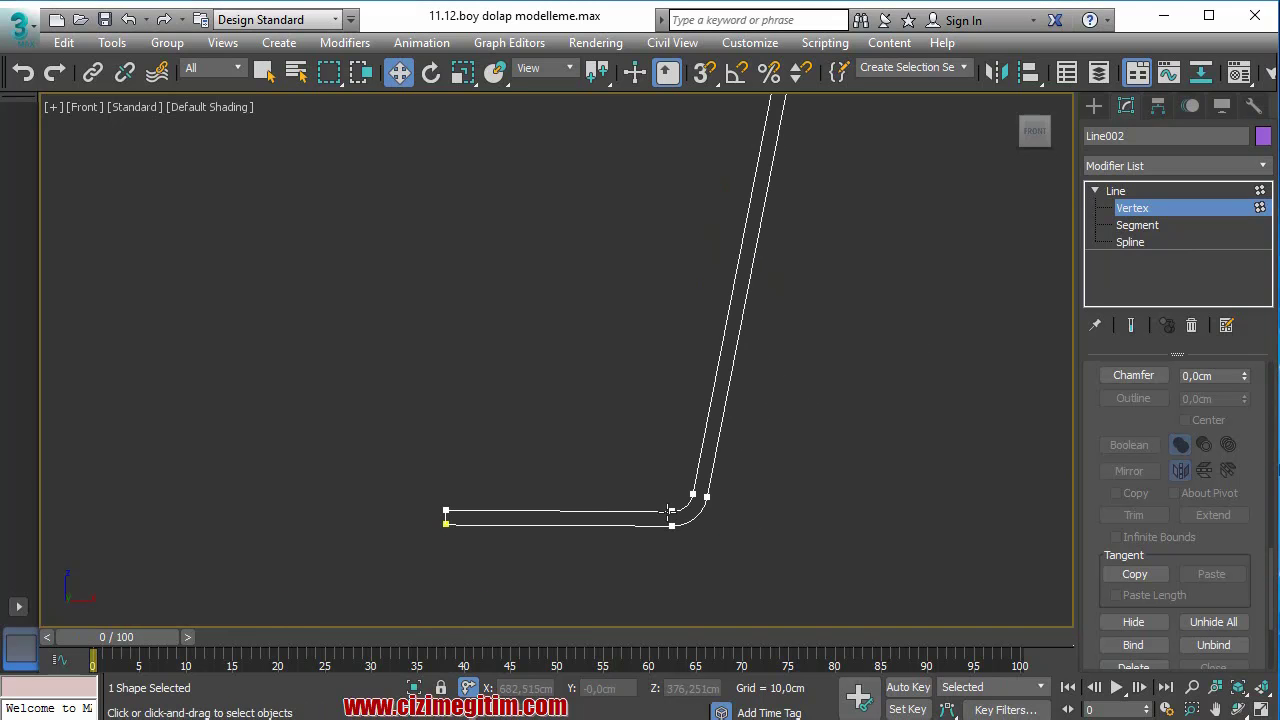
middle_drag(486, 523, 486, 502)
scroll(486, 500, down, 3)
scroll(500, 490, down, 3)
scroll(528, 480, down, 2)
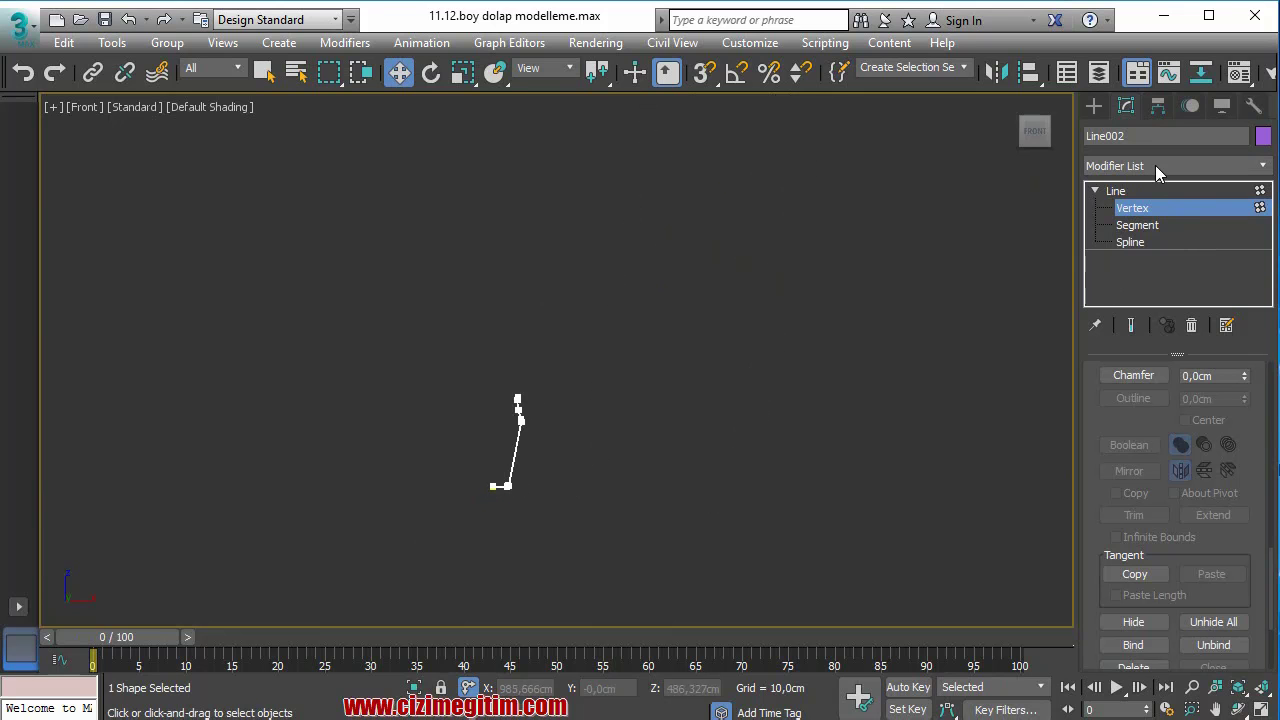
- Apply a Lathe modifier to Line002 from the Modifier List
click(1135, 191)
scroll(1185, 170, up, 1)
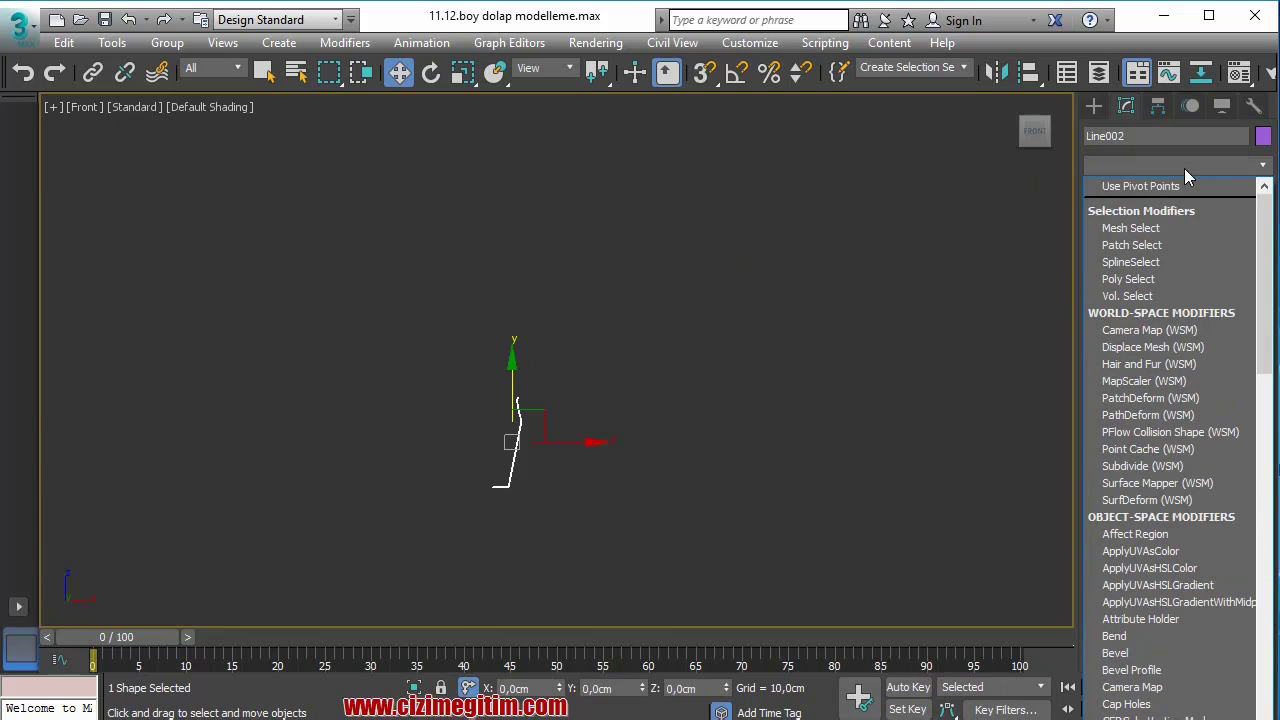
key(l)
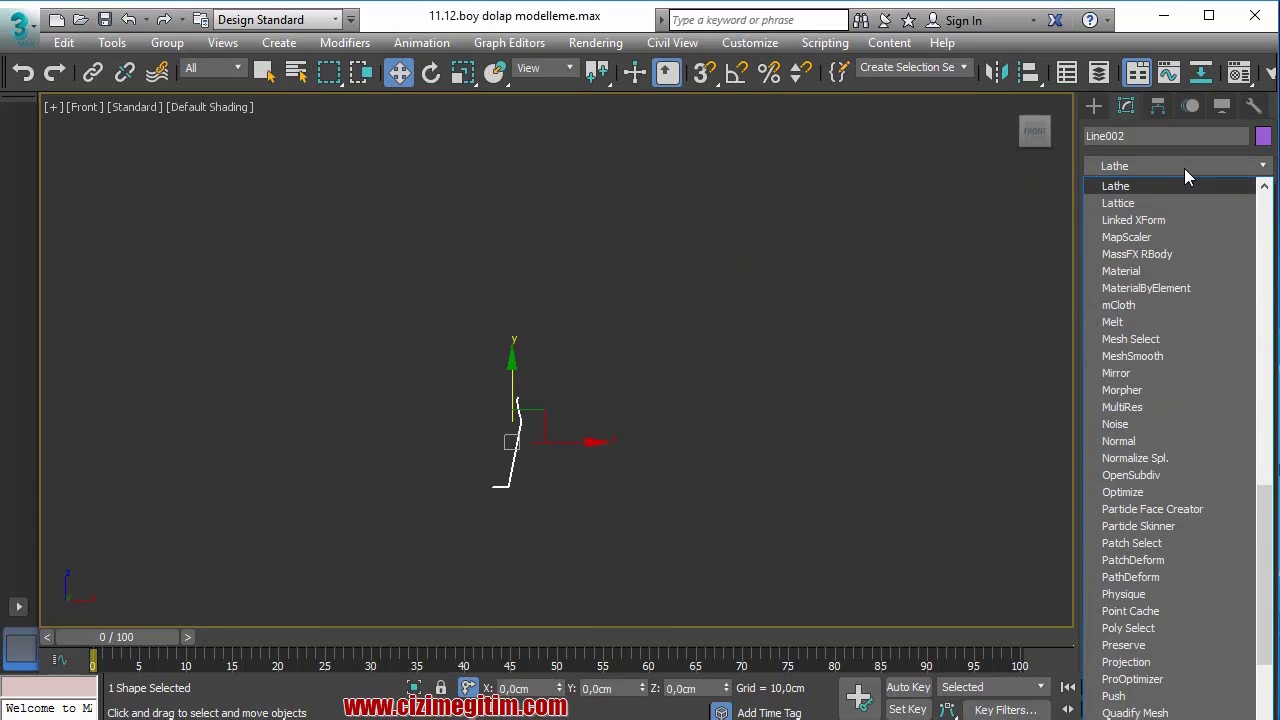
click(1153, 186)
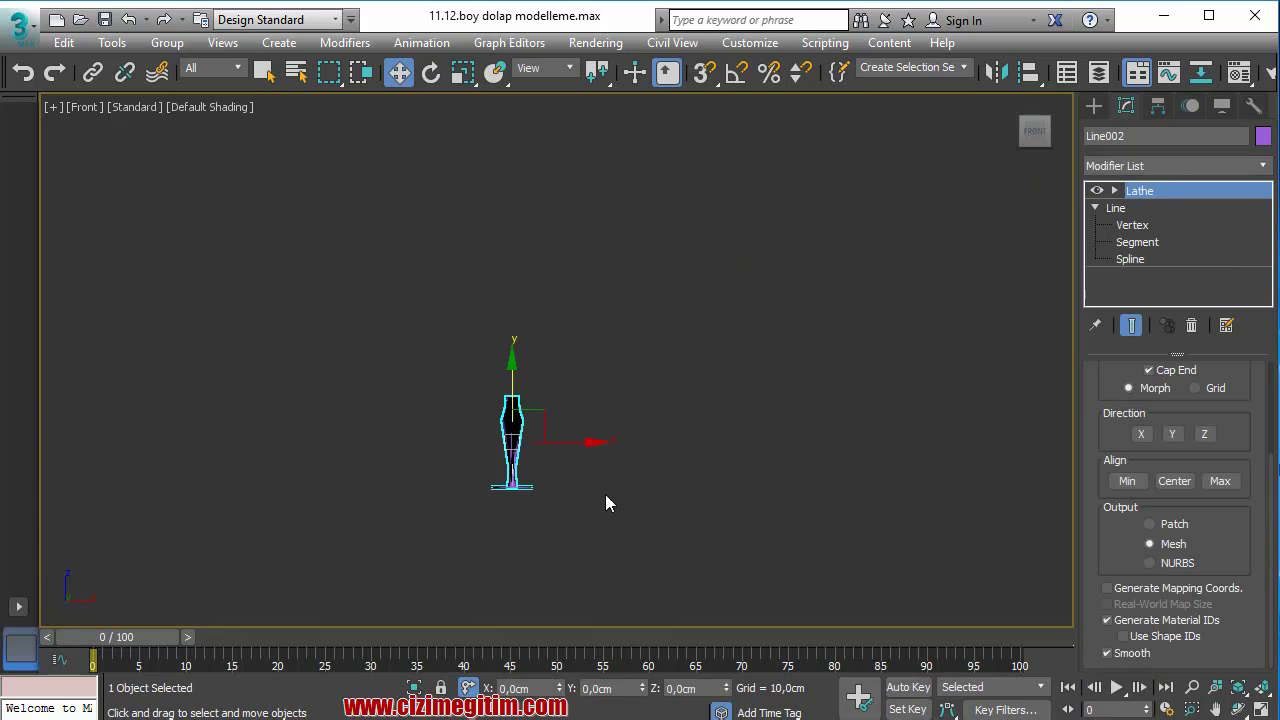
- Orbit to view the lathed vase in 3D and expand the Lathe modifier's sub-objects
click(1238, 708)
drag(646, 411, 595, 423)
scroll(595, 423, up, 4)
key(w)
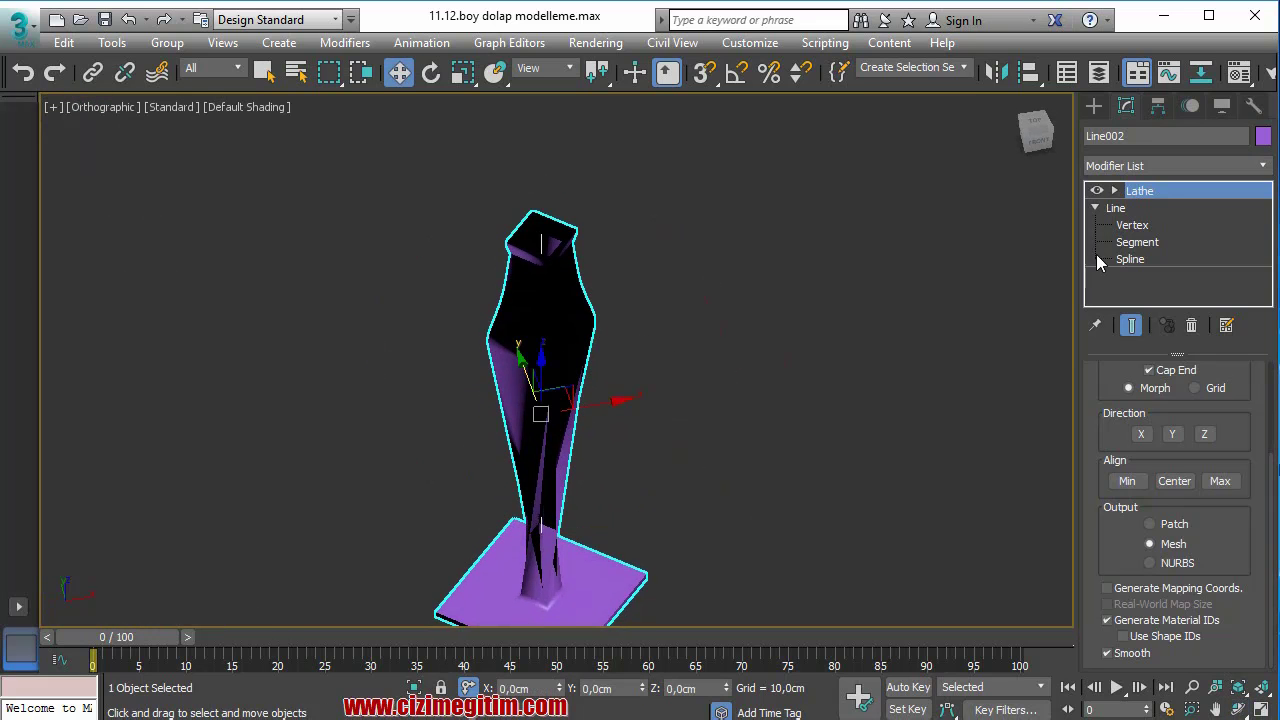
click(1115, 191)
- Shift the Lathe Axis sideways along X to widen the vase into a hollow body
click(1146, 208)
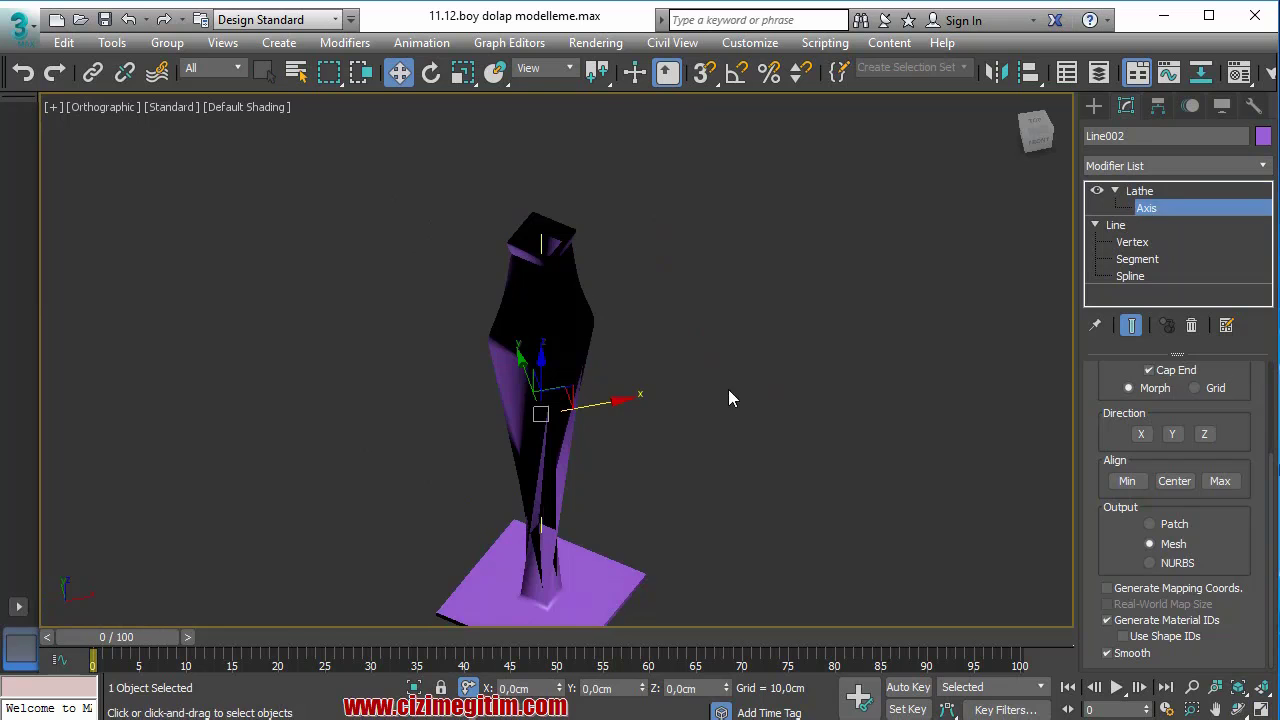
middle_drag(728, 389, 745, 355)
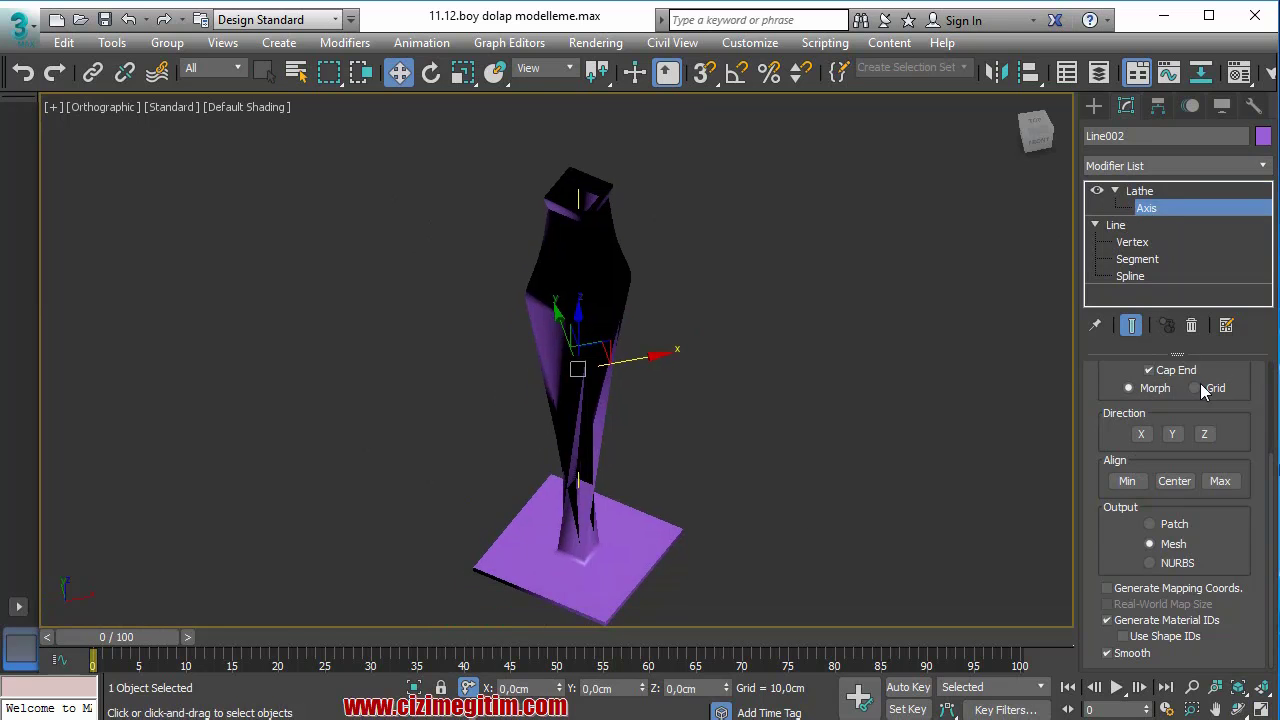
drag(640, 358, 594, 372)
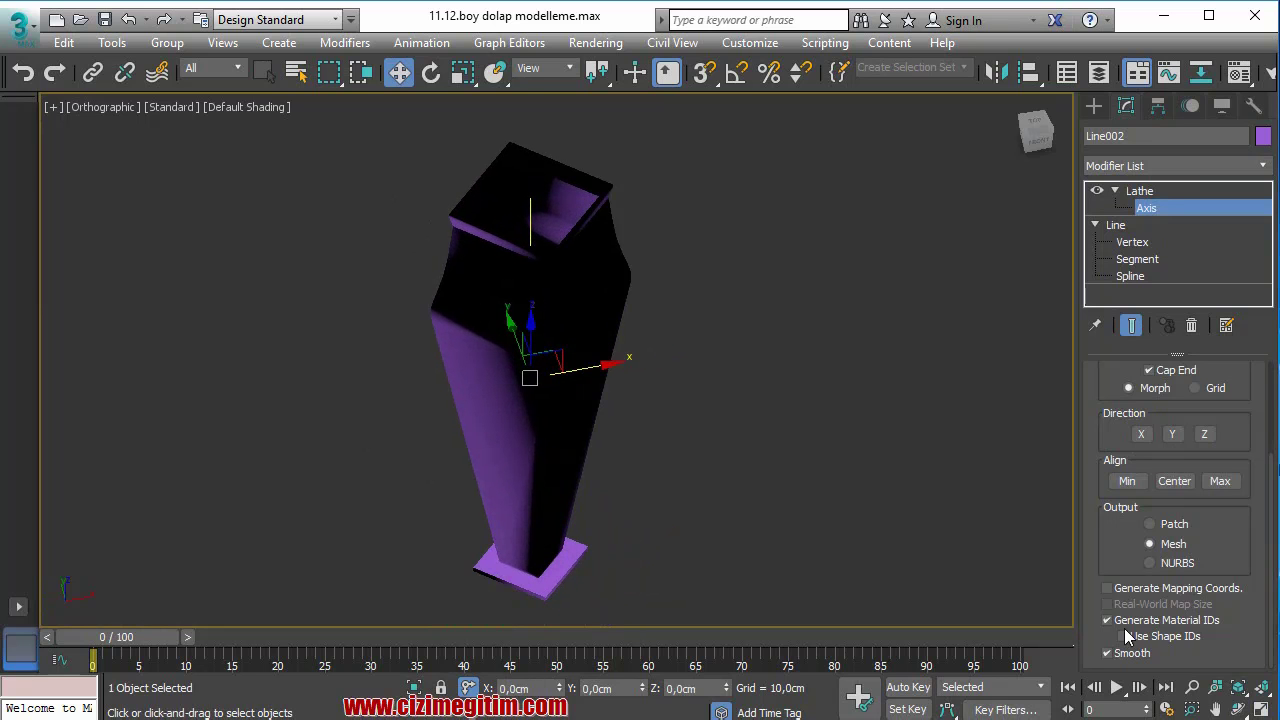
drag(1097, 443, 1089, 581)
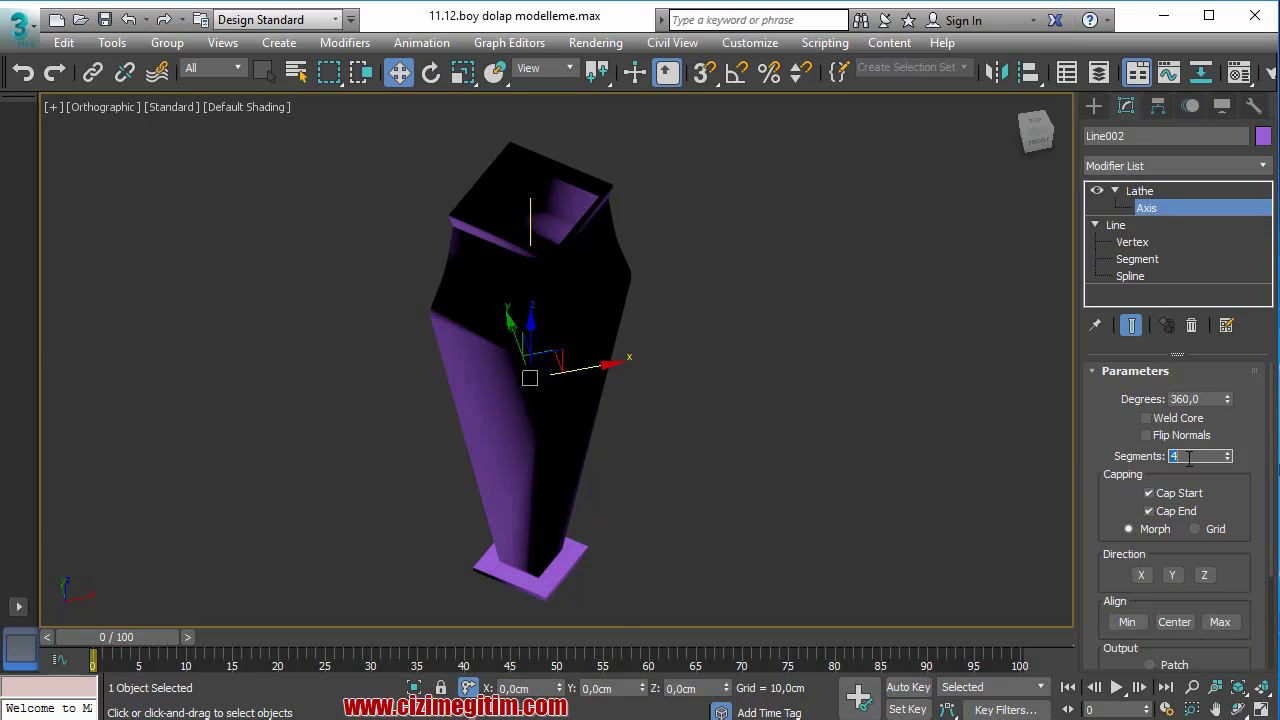
- Set the Lathe to 24 segments and view the vase from above in wireframe
text(4)
key(Return)
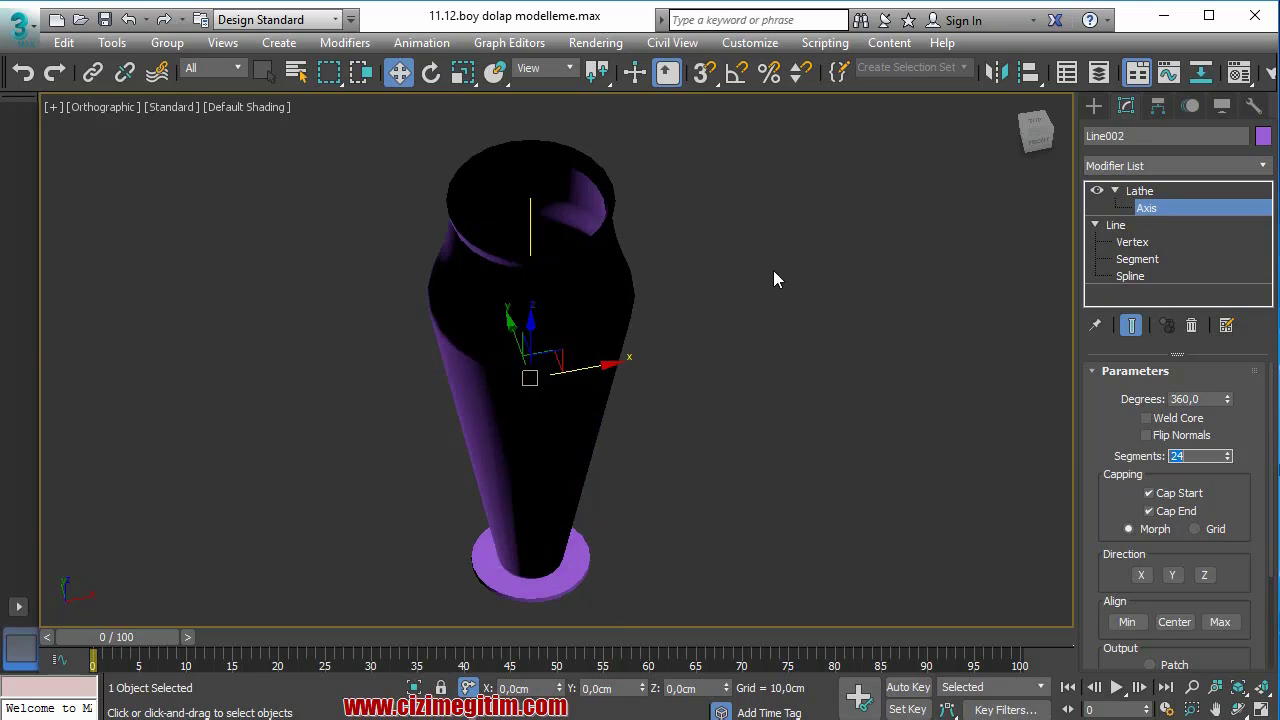
key(F3)
key(F3)
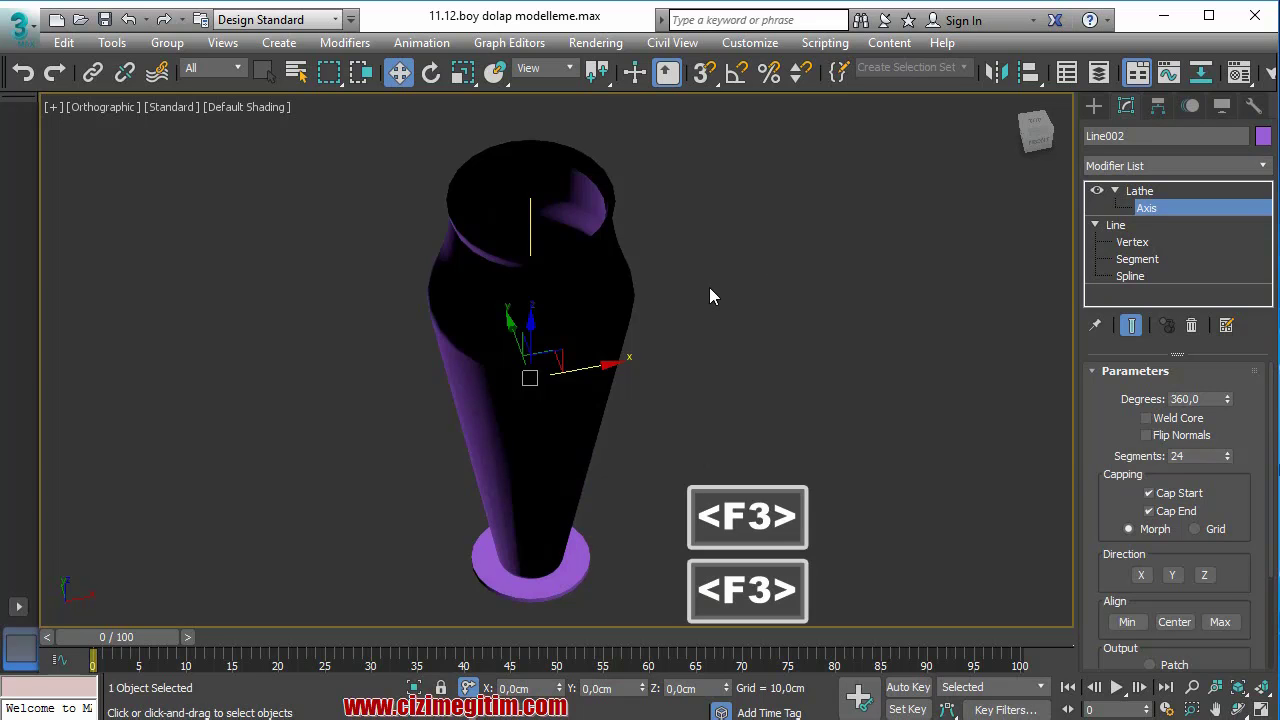
click(1238, 709)
mouse_move(694, 437)
mouse_down()
mouse_move(671, 343)
mouse_move(803, 429)
mouse_move(614, 429)
mouse_move(586, 520)
mouse_move(614, 448)
mouse_move(594, 497)
mouse_up()
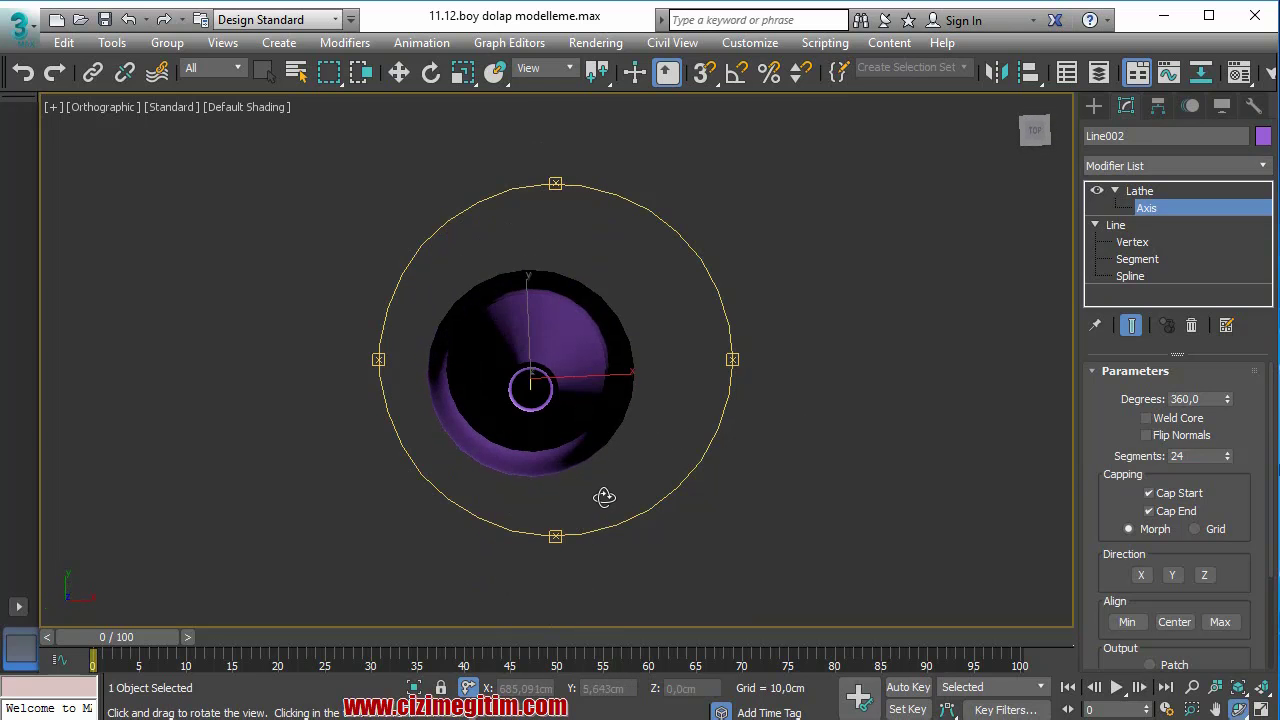
- Move the Lathe Axis left along X to widen the vase, orbiting around to check it
key(w)
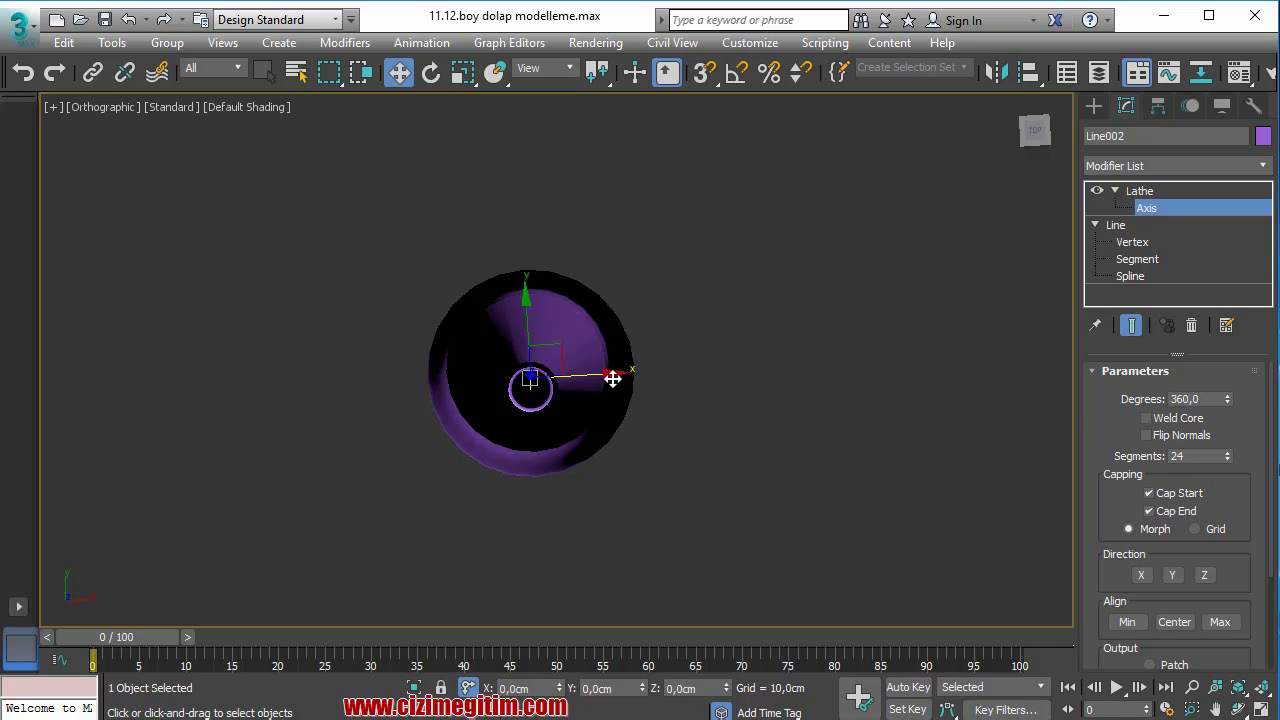
drag(610, 374, 543, 365)
click(1238, 709)
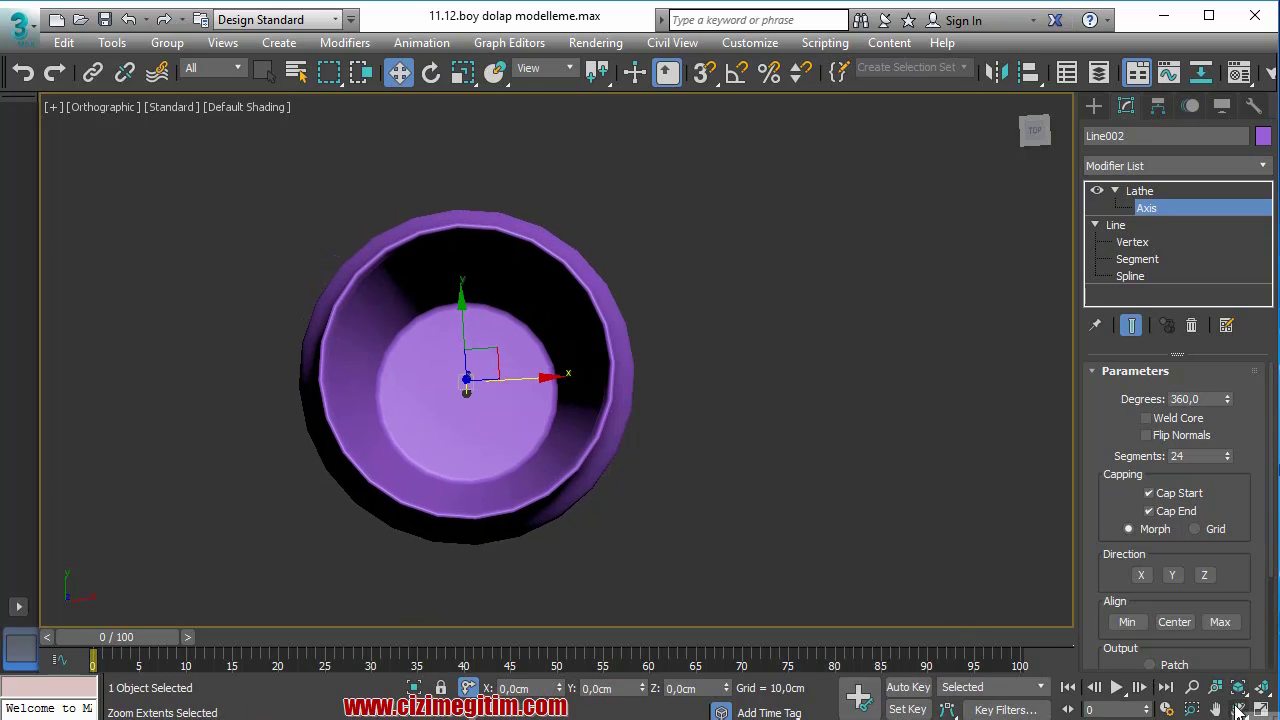
mouse_move(616, 451)
mouse_down()
mouse_move(634, 331)
mouse_move(669, 329)
mouse_up()
scroll(594, 354, down, 3)
mouse_move(594, 354)
mouse_down()
mouse_move(588, 382)
mouse_move(651, 323)
mouse_move(651, 414)
mouse_move(617, 543)
mouse_move(617, 528)
mouse_up()
scroll(566, 349, up, 2)
mouse_move(566, 349)
mouse_down()
mouse_move(563, 413)
mouse_move(558, 396)
mouse_up()
right_click(558, 396)
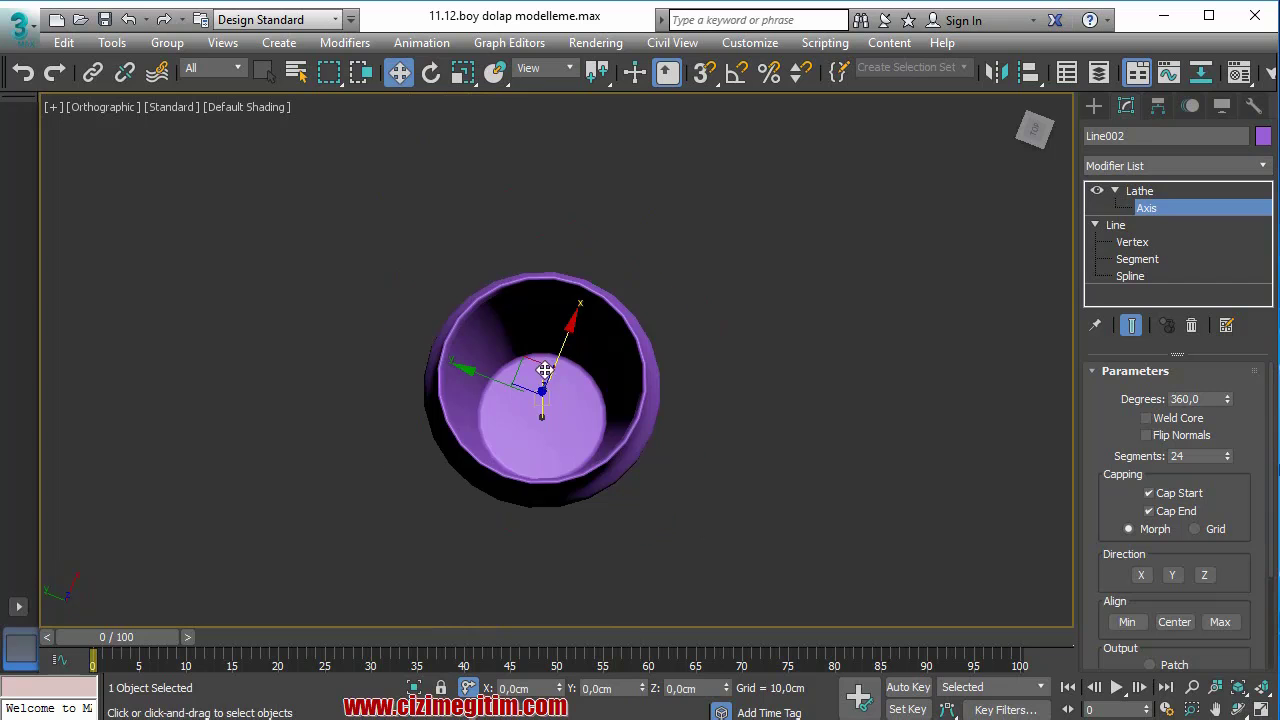
scroll(564, 370, up, 3)
drag(561, 375, 564, 371)
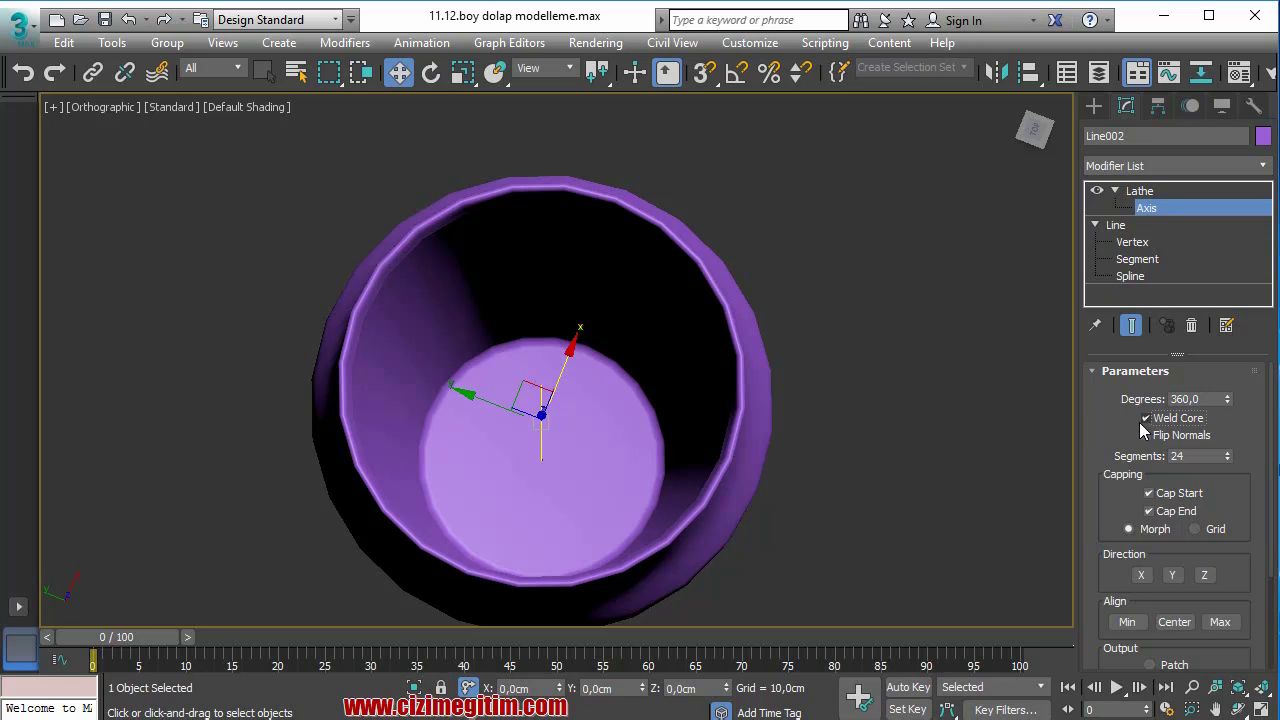
- Try the Align Center, Min and Max axis options, then undo to restore the wide bowl
scroll(1100, 490, down, 2)
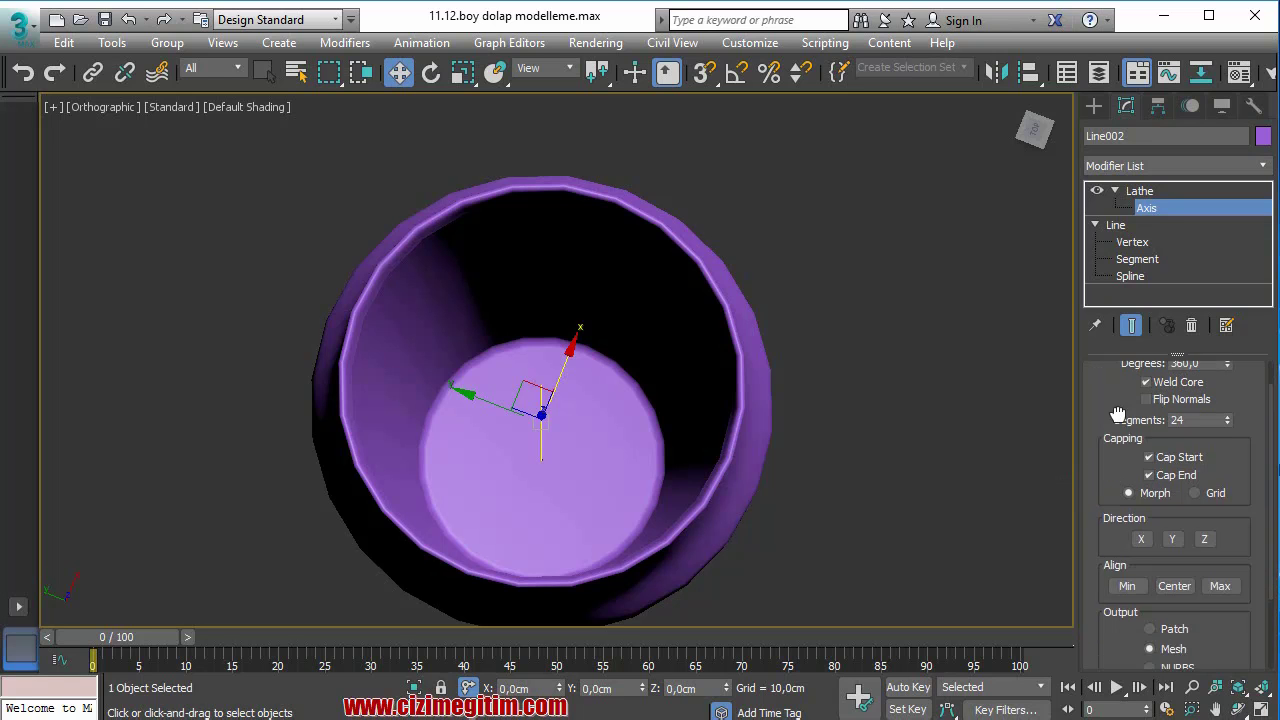
scroll(1115, 505, down, 2)
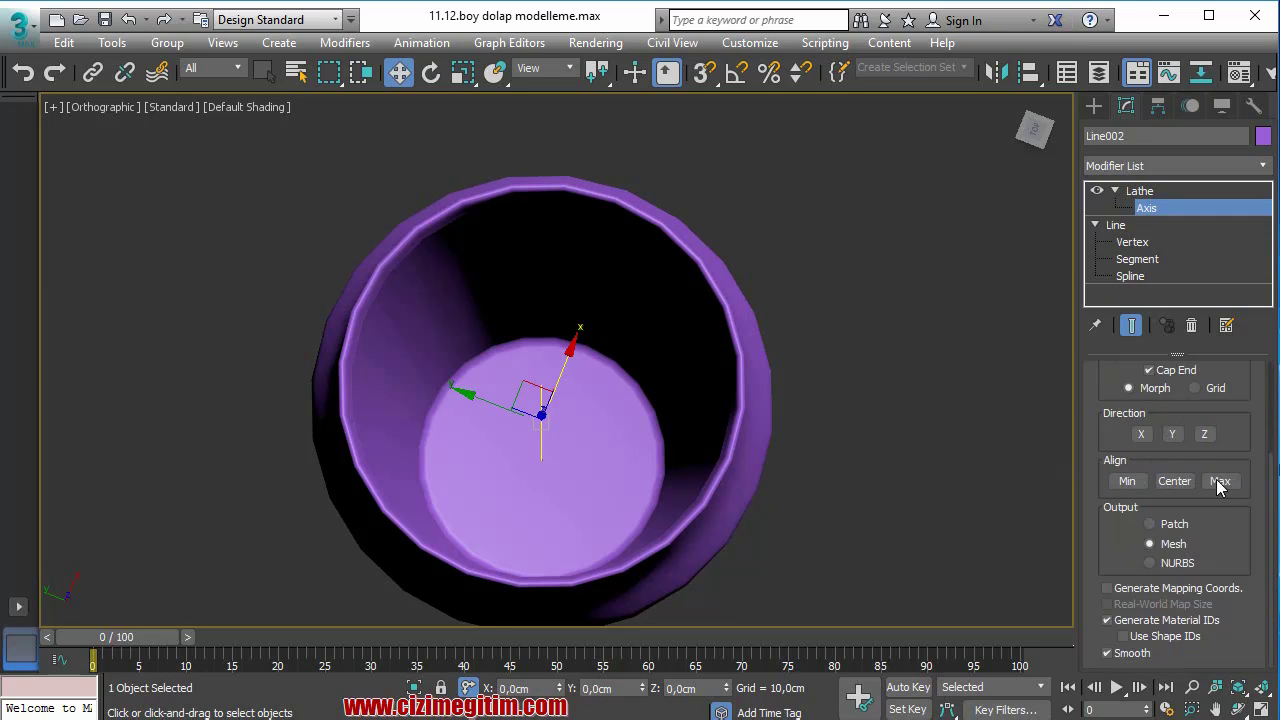
click(1165, 482)
click(1135, 484)
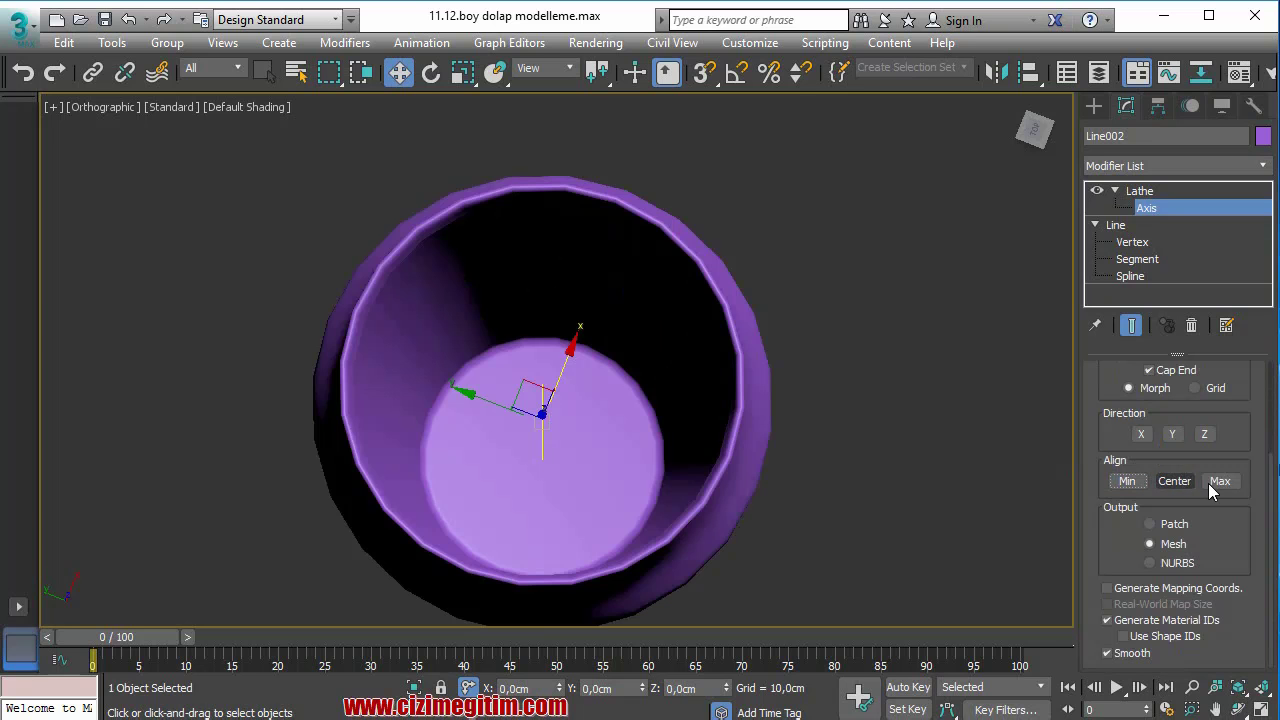
click(1211, 485)
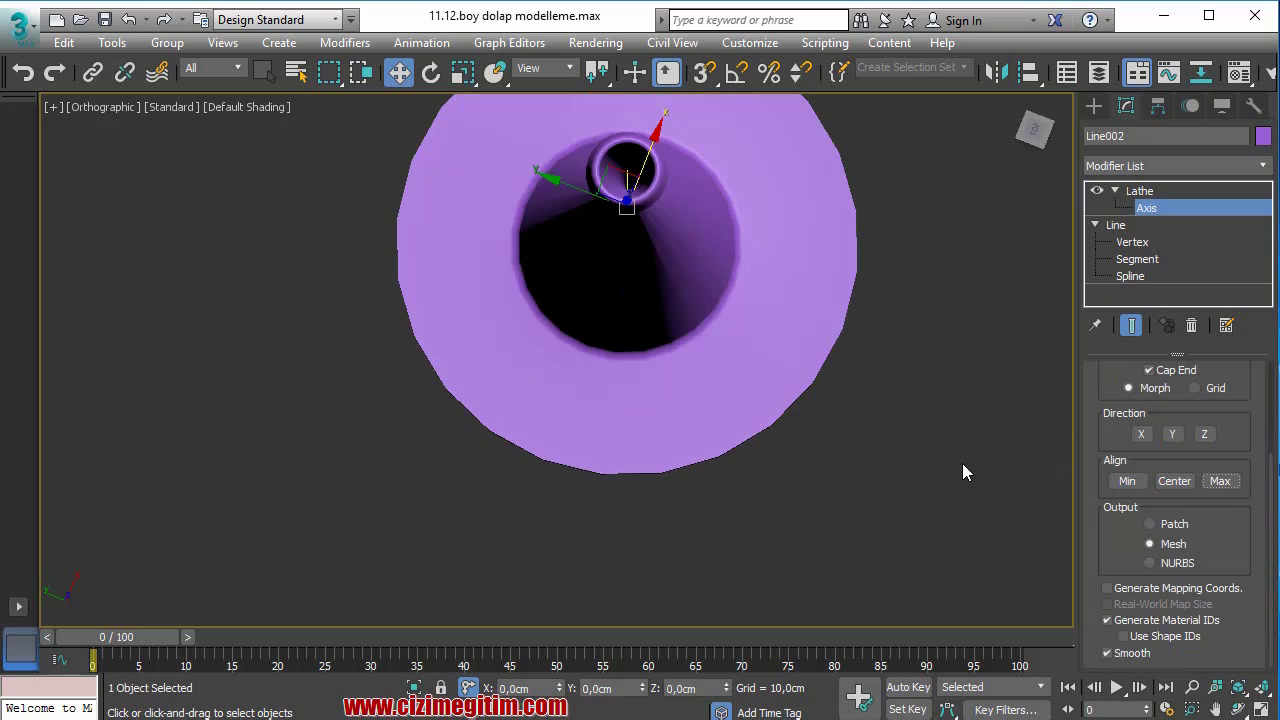
key(ctrl+z)
- Nudge the Lathe Axis slightly along X and orbit to check the tapered hollow vase
ctrl+click(901, 409)
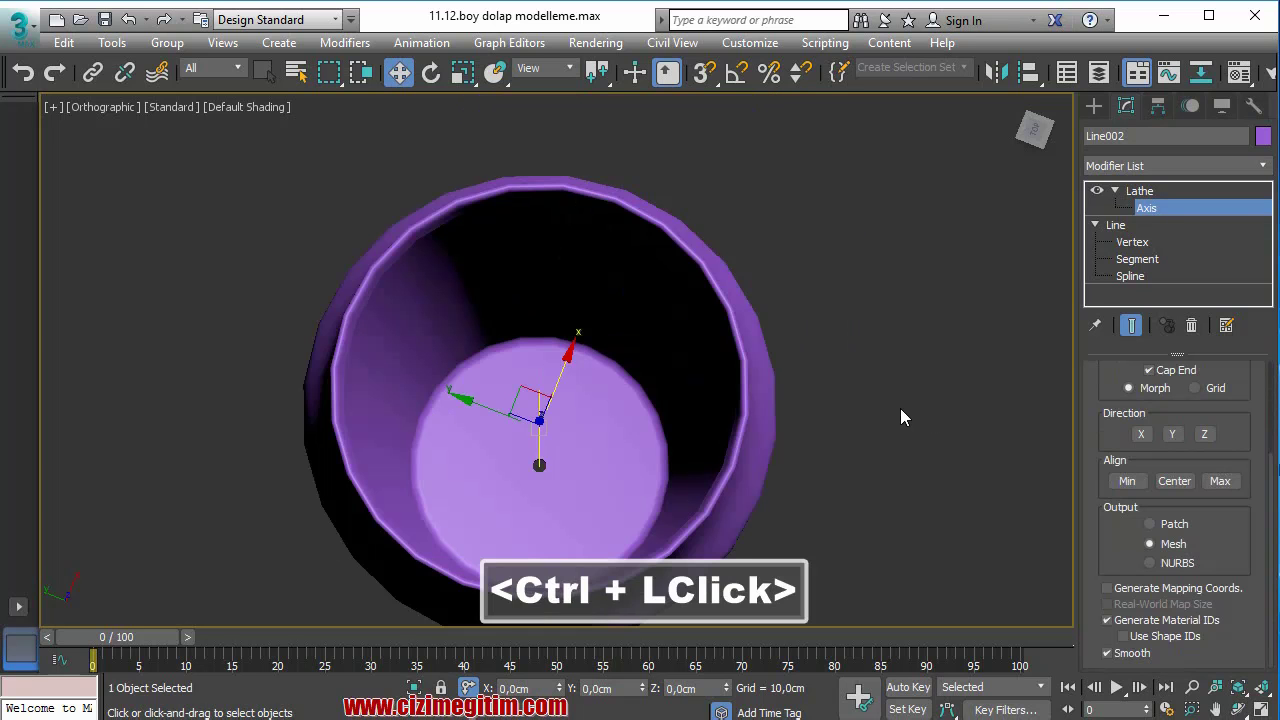
scroll(890, 465, down, 2)
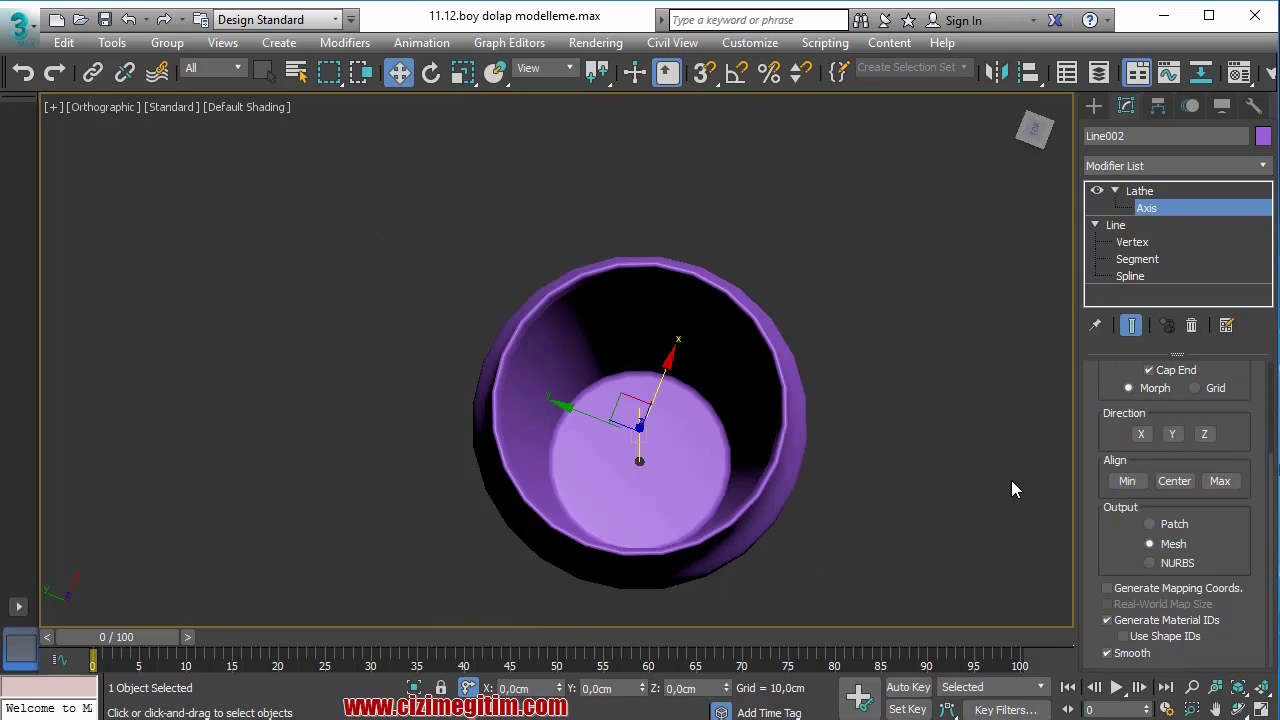
scroll(660, 375, up, 2)
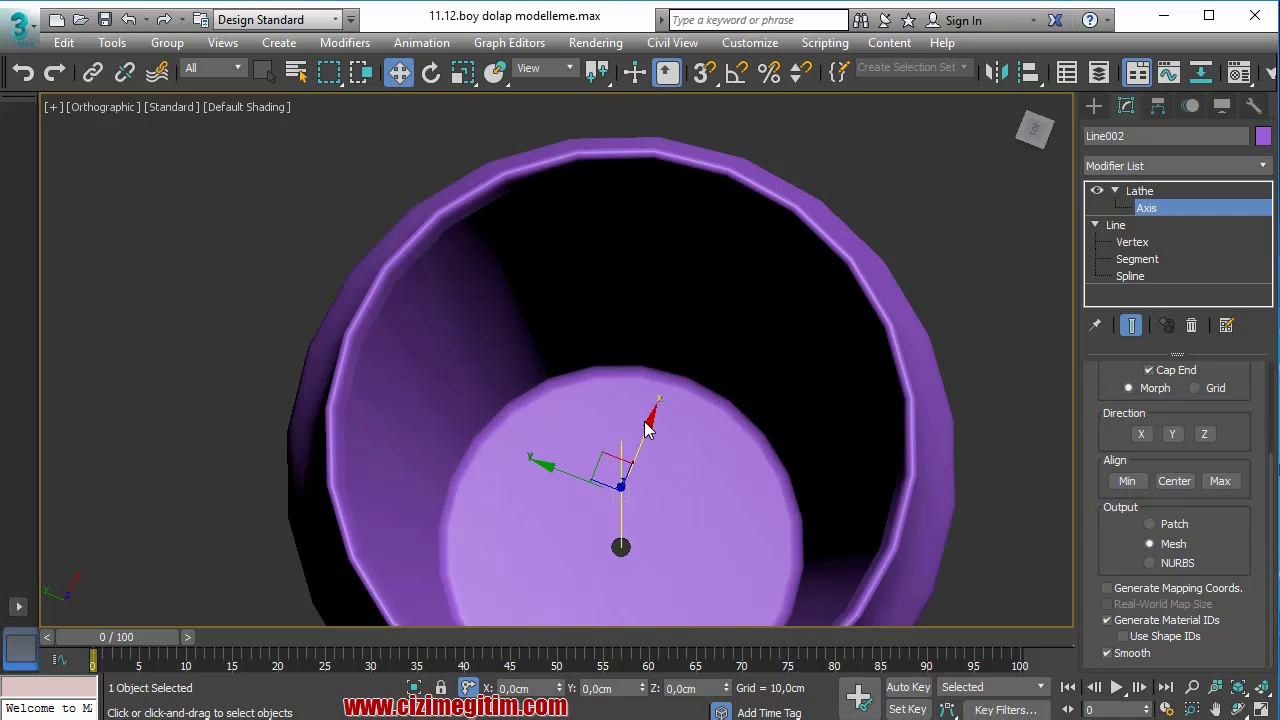
drag(642, 439, 610, 360)
click(1238, 709)
scroll(610, 360, down, 4)
mouse_move(640, 420)
mouse_down()
mouse_move(568, 334)
mouse_move(603, 360)
mouse_move(600, 243)
mouse_move(606, 374)
mouse_up()
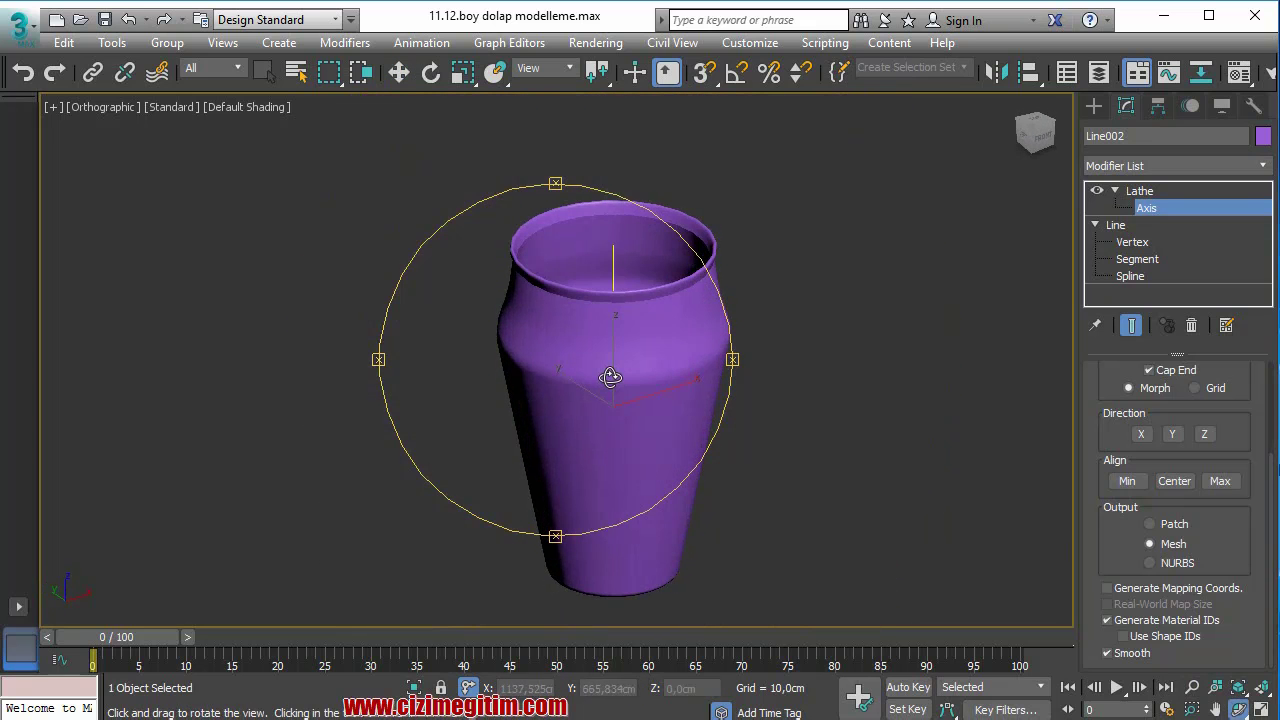
key(w)
drag(1094, 412, 1100, 582)
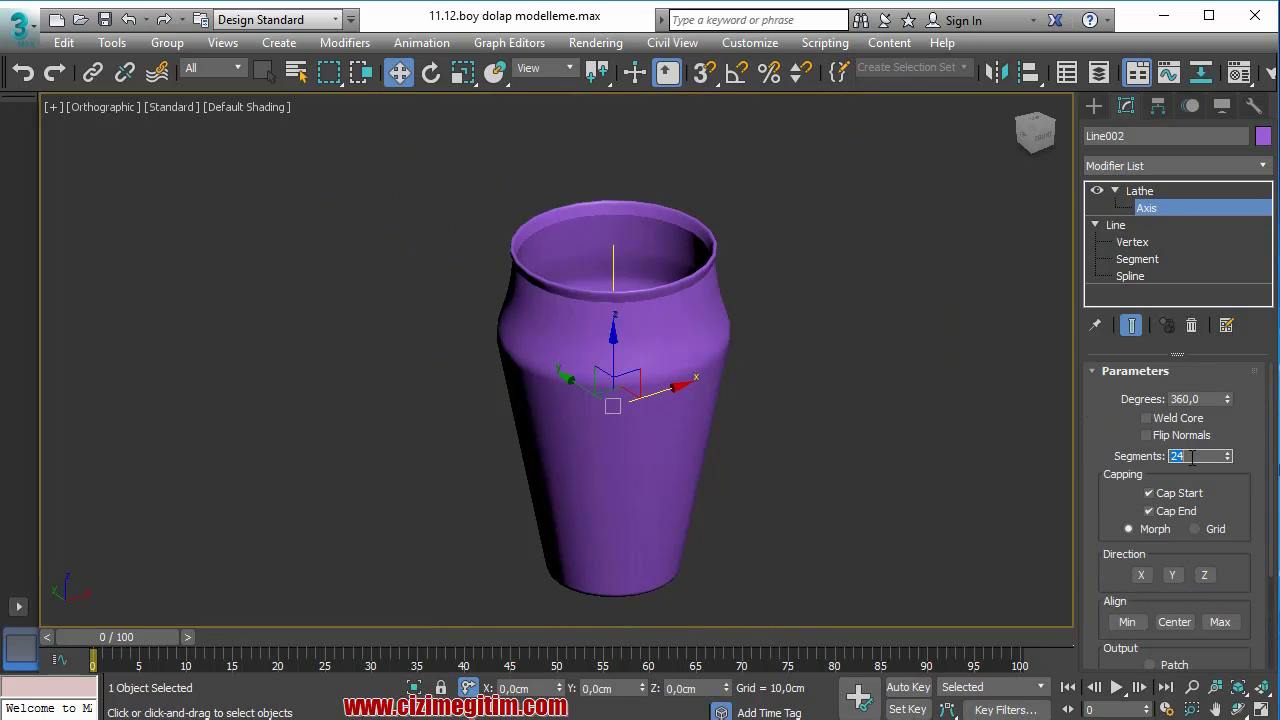
- Set 36 lathe segments, enable Weld Core, and toggle Smooth off and back on
key(Return)
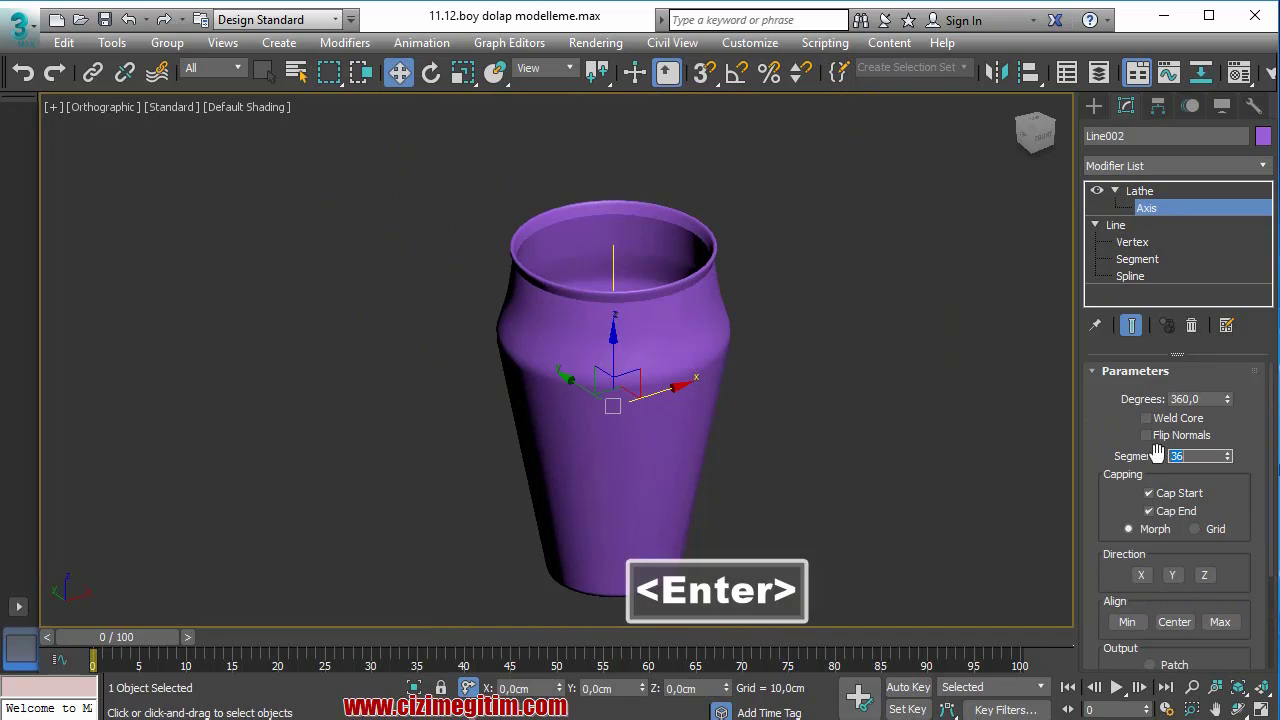
click(1146, 418)
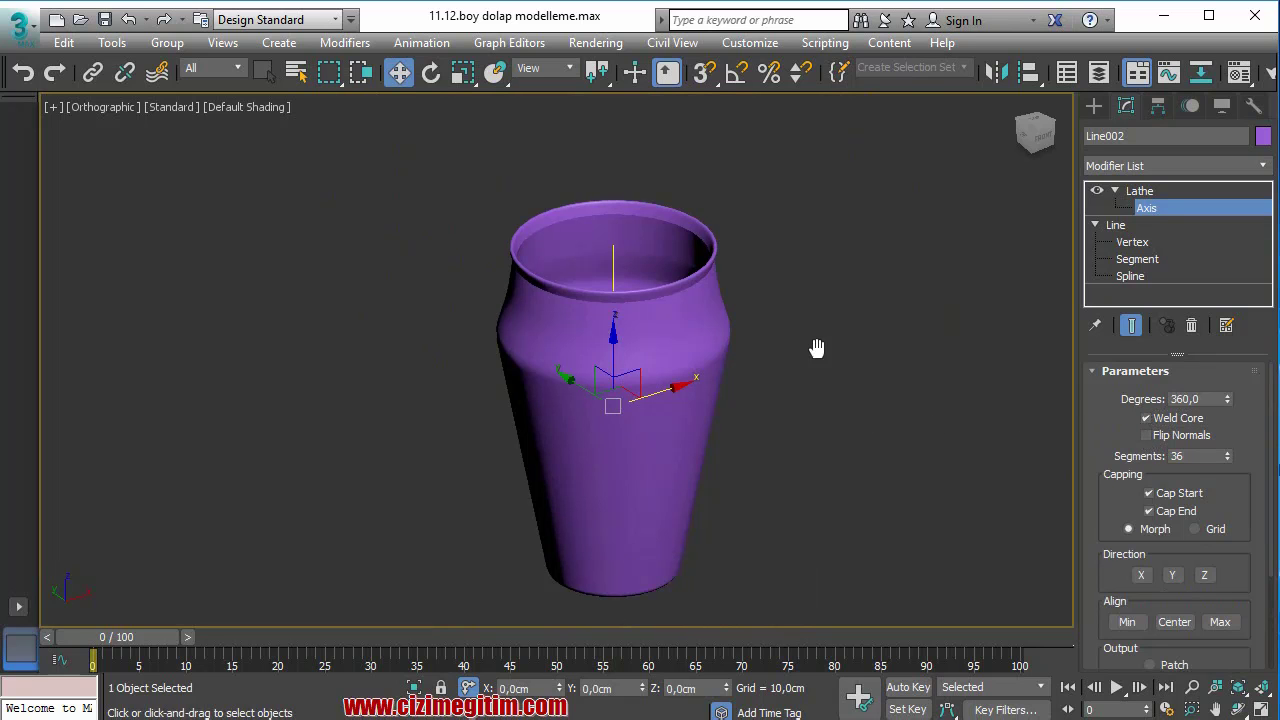
middle_drag(816, 406, 816, 299)
scroll(1115, 480, down, 3)
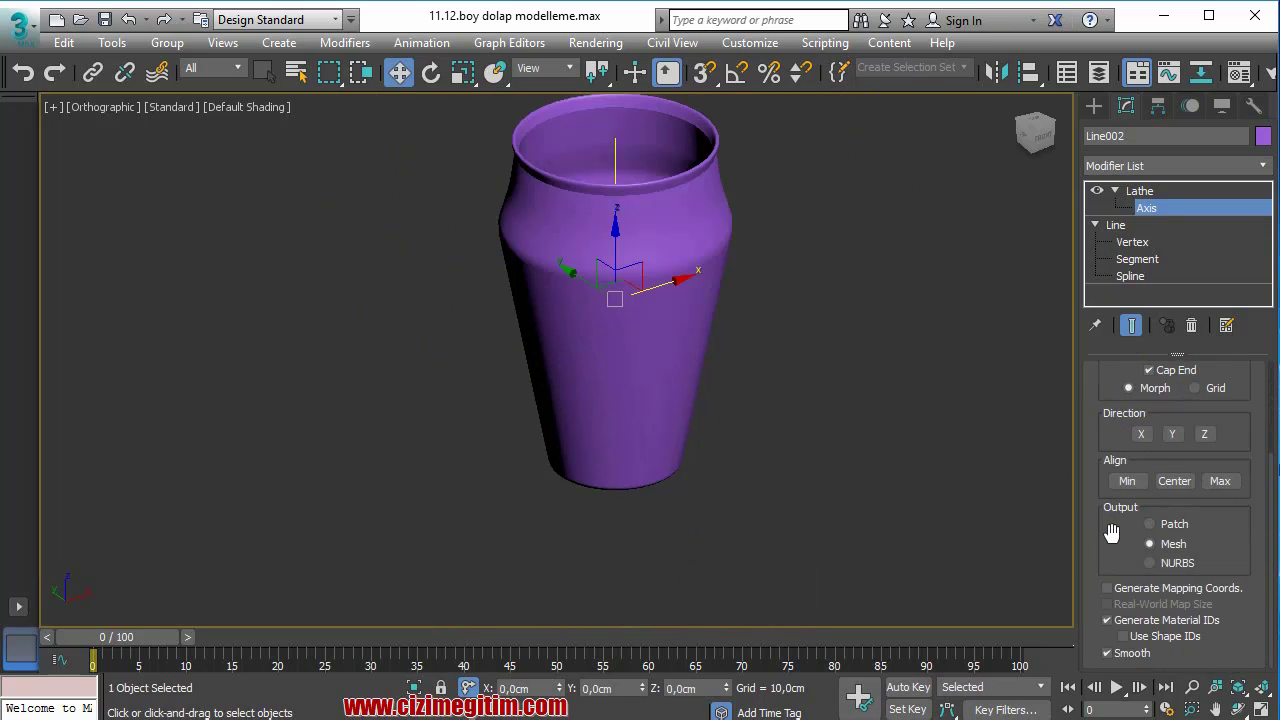
middle_drag(776, 458, 794, 526)
click(1117, 653)
click(1108, 653)
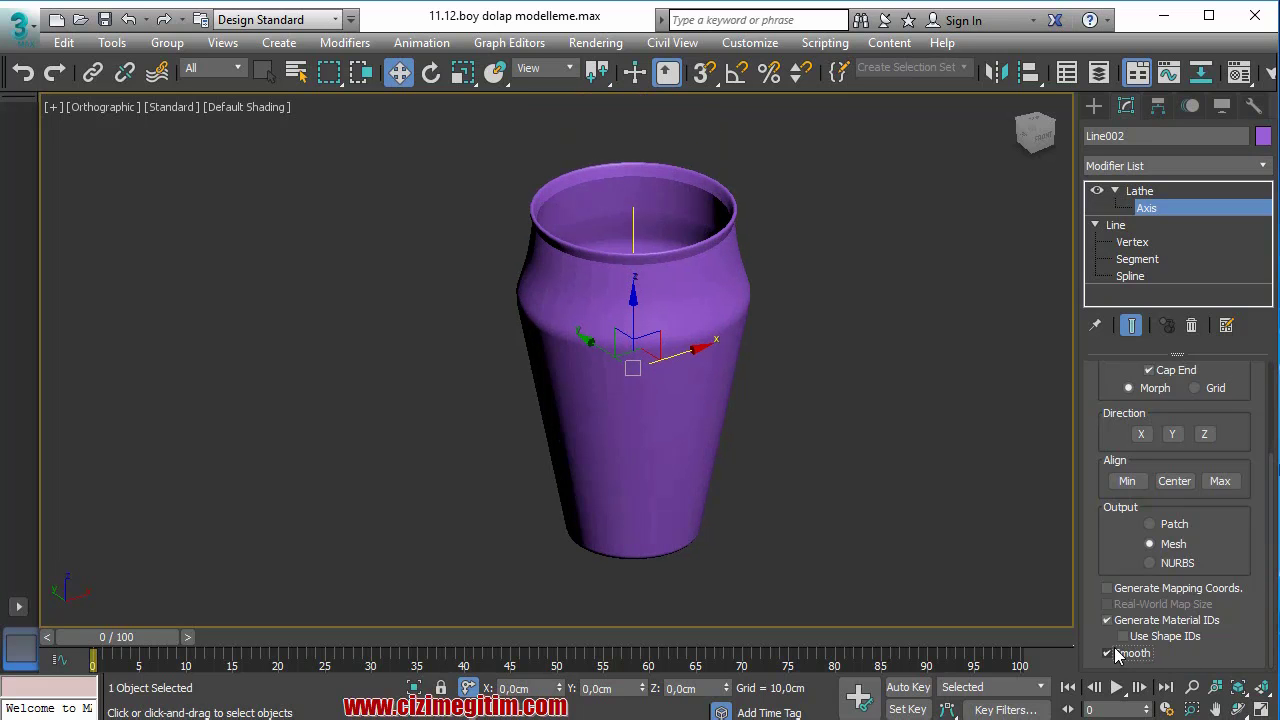
- Return to the Lathe level, restore four viewports, and select the vase in the Front view
scroll(829, 449, down, 1)
scroll(966, 491, down, 1)
scroll(824, 434, down, 2)
mouse_move(826, 434)
middle_down()
mouse_move(816, 391)
mouse_move(828, 426)
mouse_move(655, 435)
middle_up()
click(1148, 195)
click(828, 426)
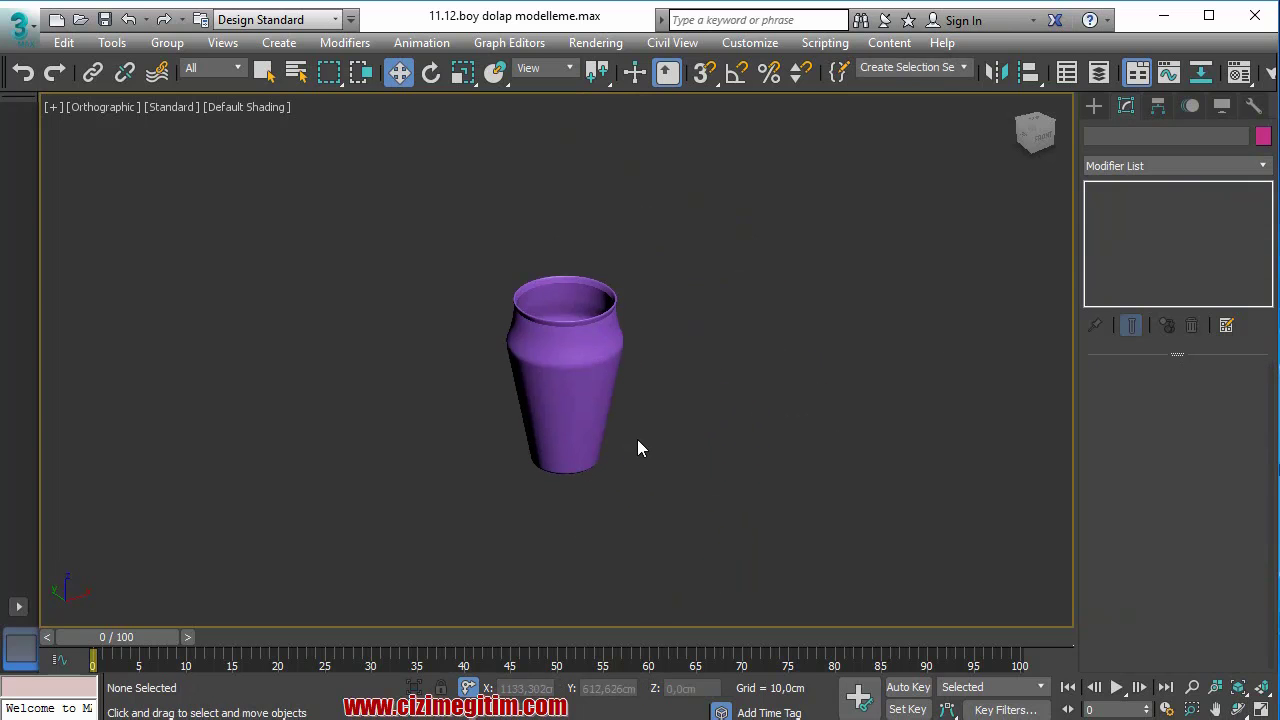
scroll(637, 449, down, 3)
scroll(637, 449, down, 2)
scroll(616, 515, up, 1)
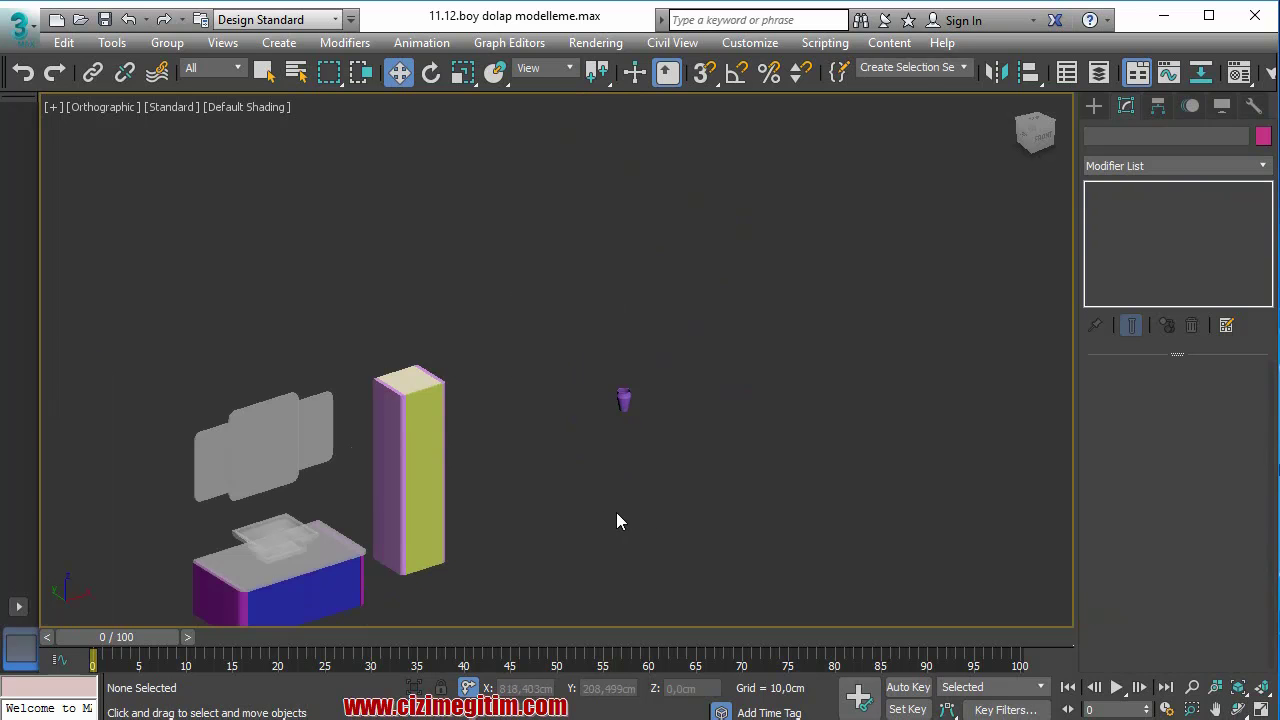
key(alt+w)
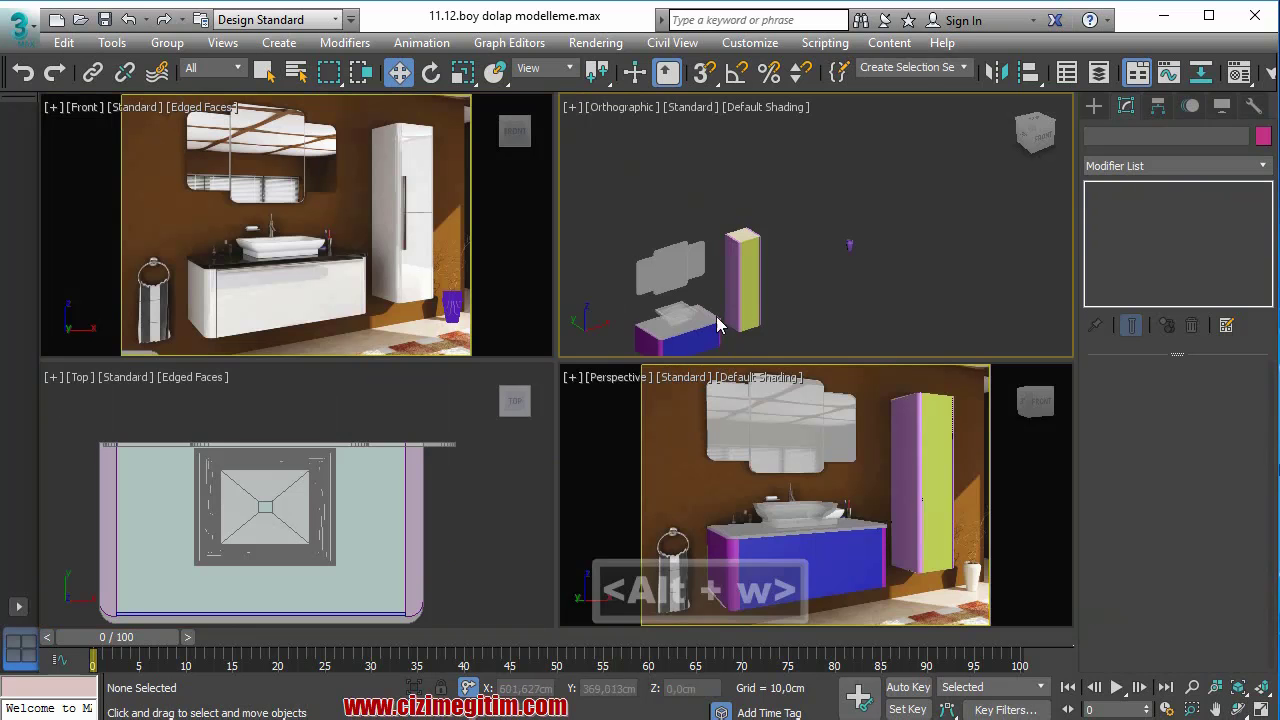
click(451, 304)
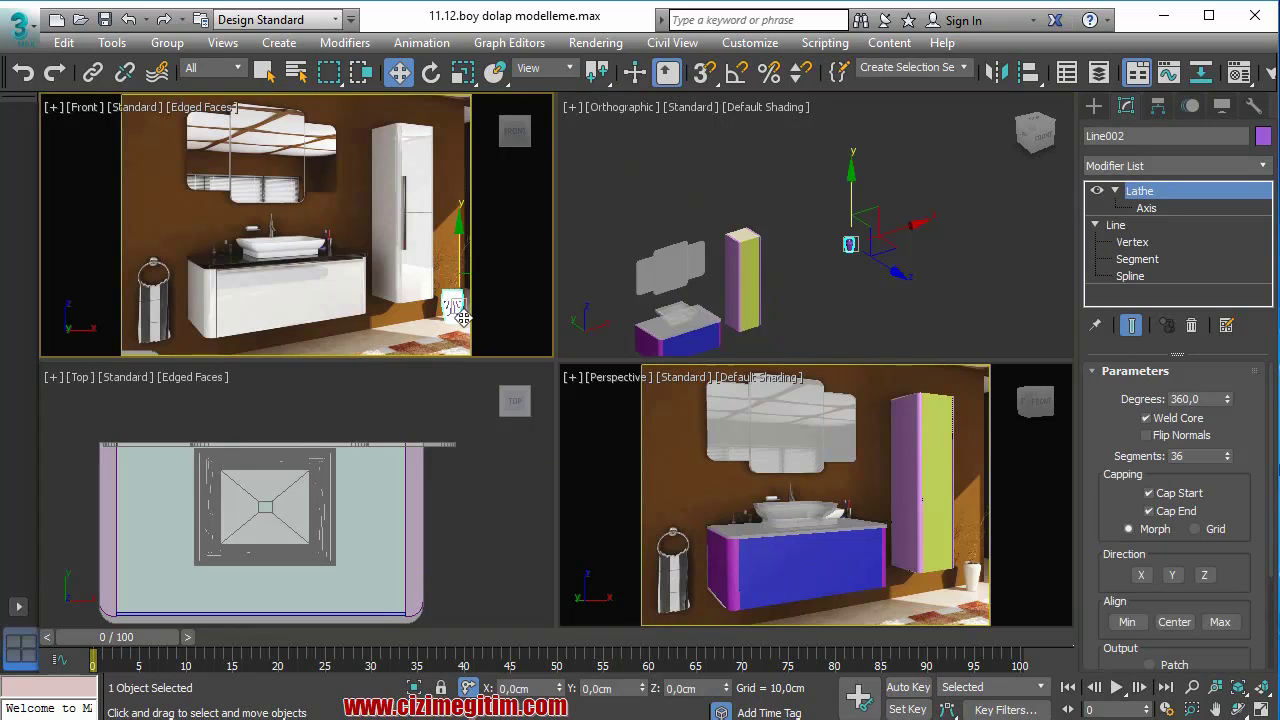
- Maximize the Front view and turn on See-Through in the vase's Object Properties
key(alt+w)
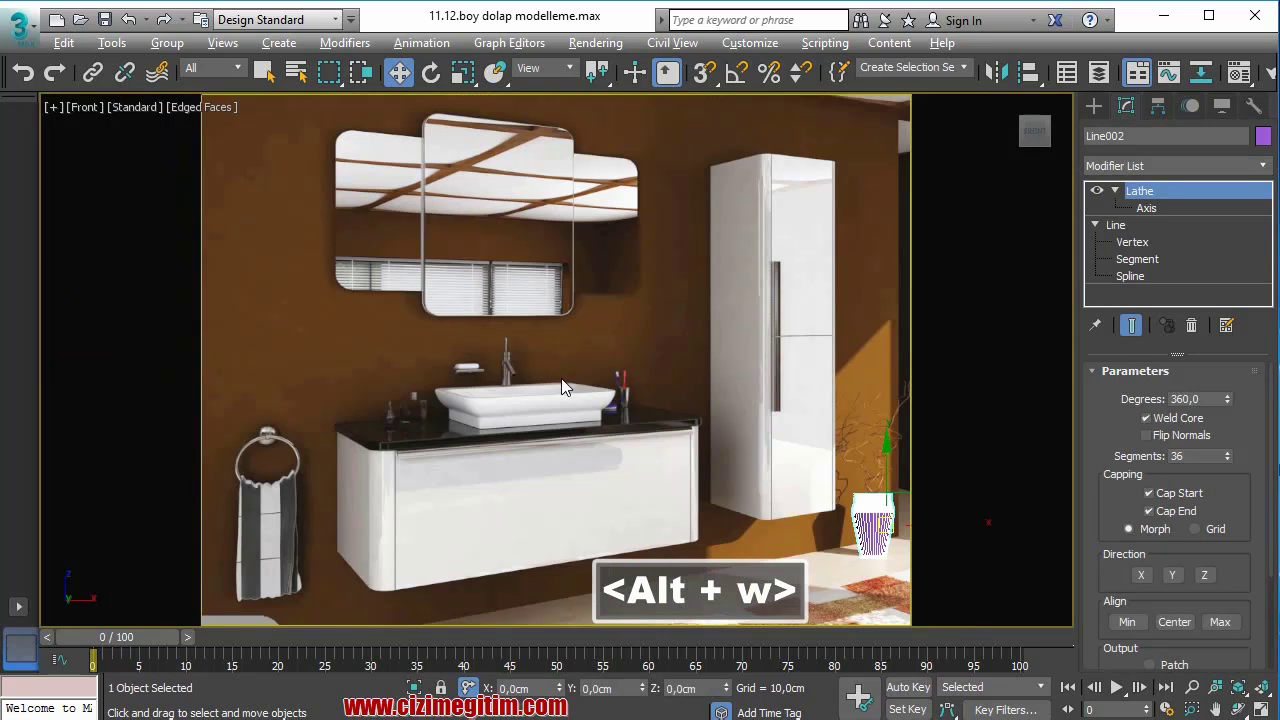
click(101, 331)
click(862, 527)
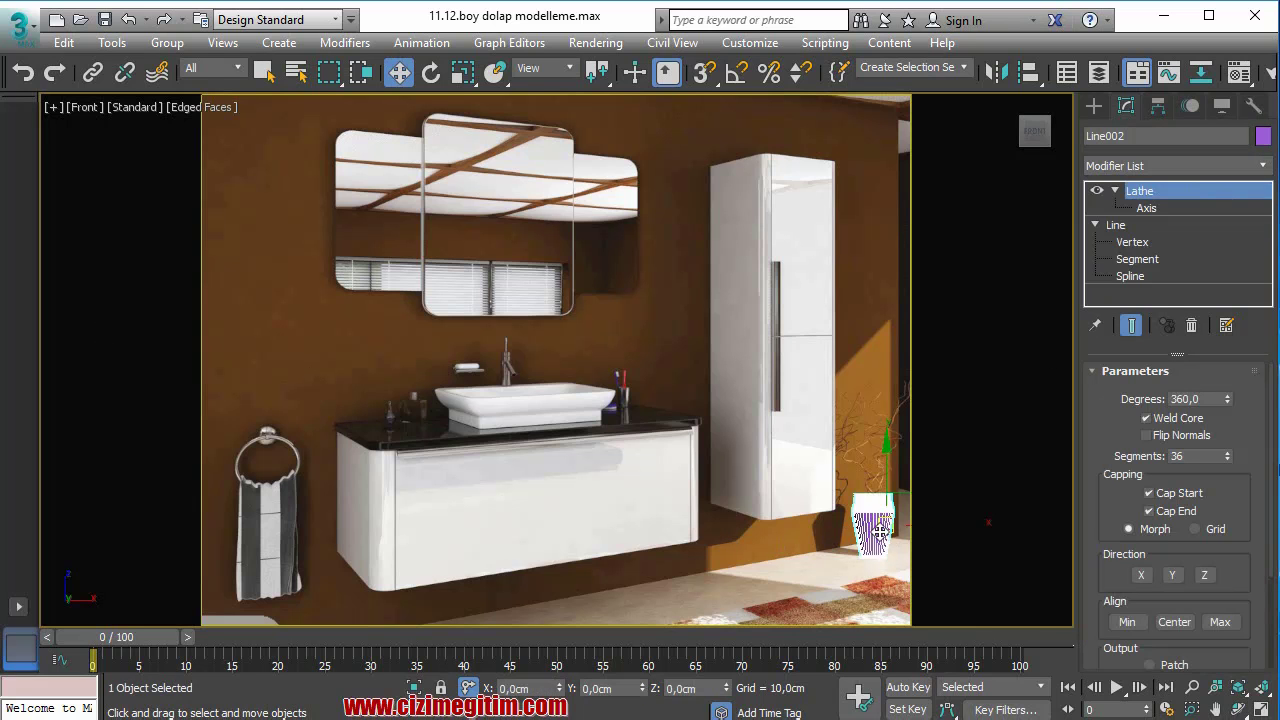
right_click(872, 528)
click(895, 677)
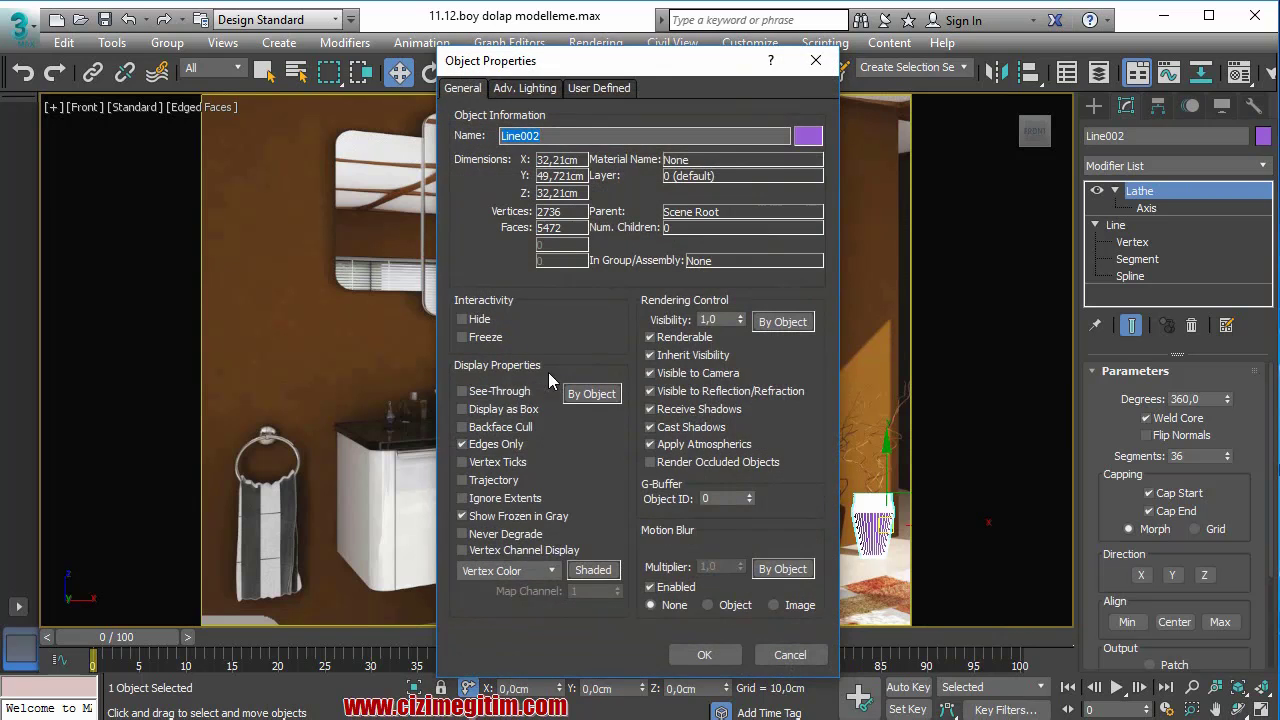
click(491, 394)
click(704, 654)
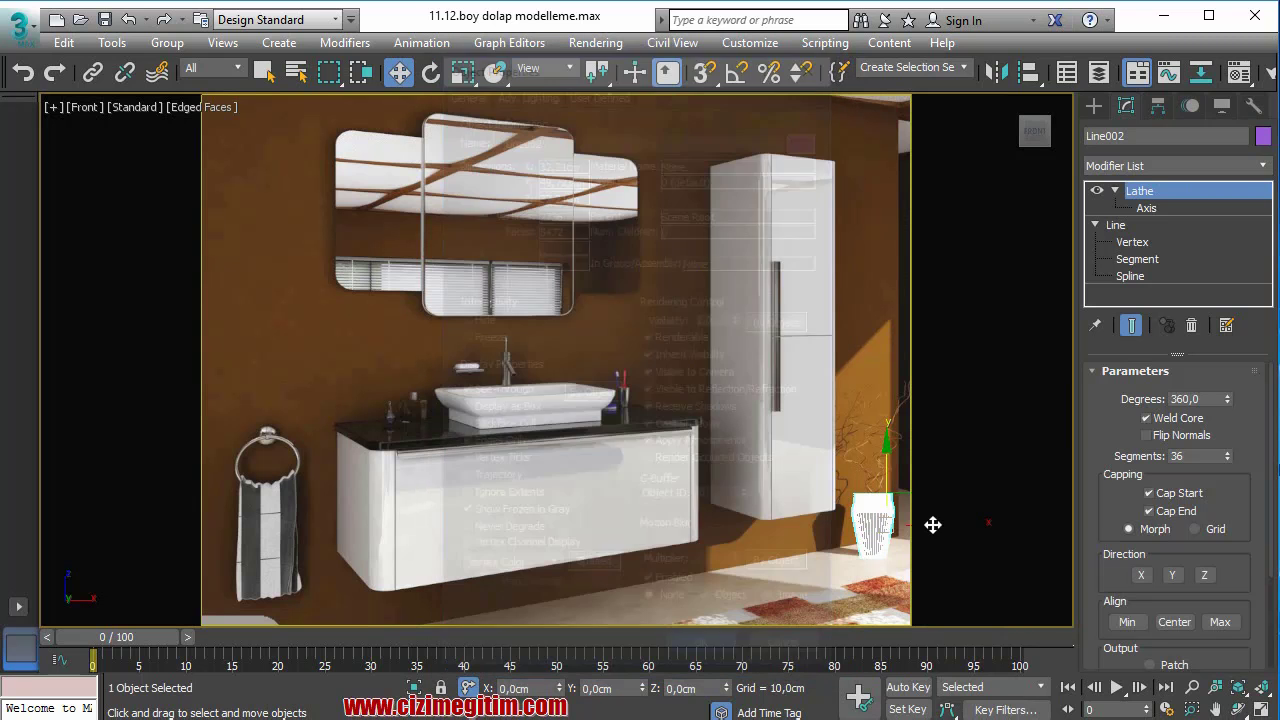
- Switch the Front view from Edged Faces to Default Shading
click(952, 512)
click(877, 513)
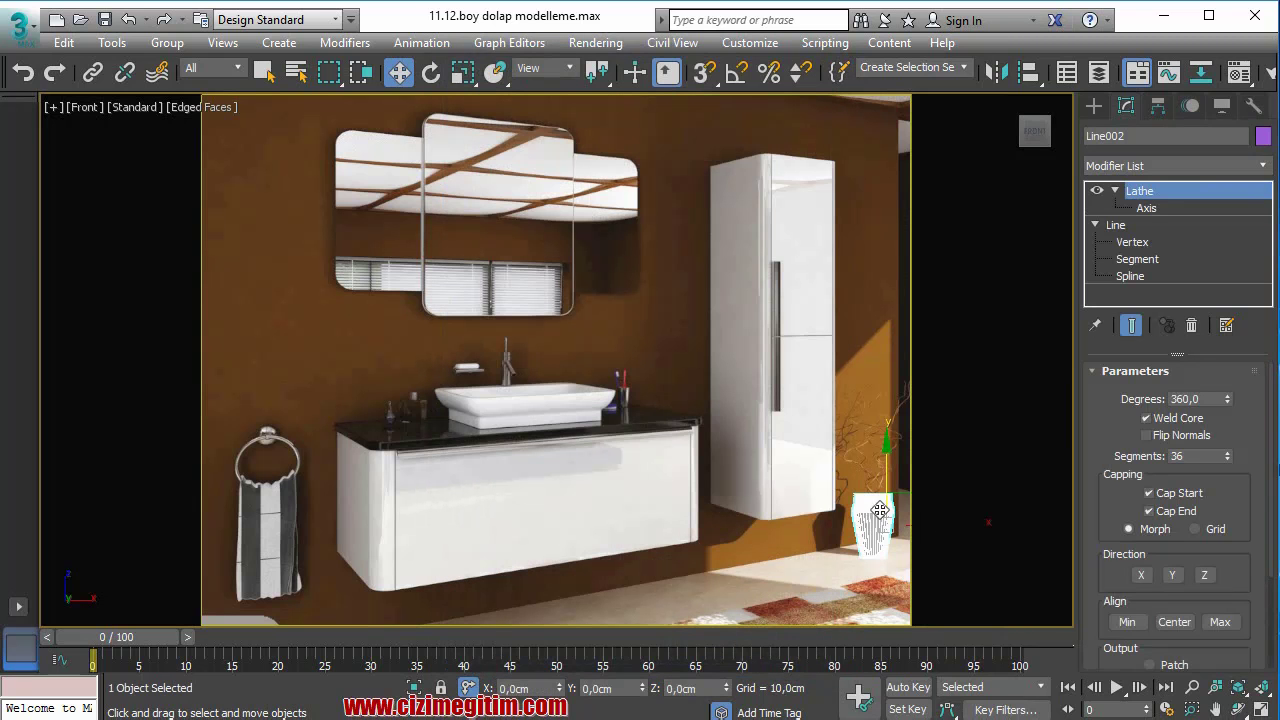
key(F4)
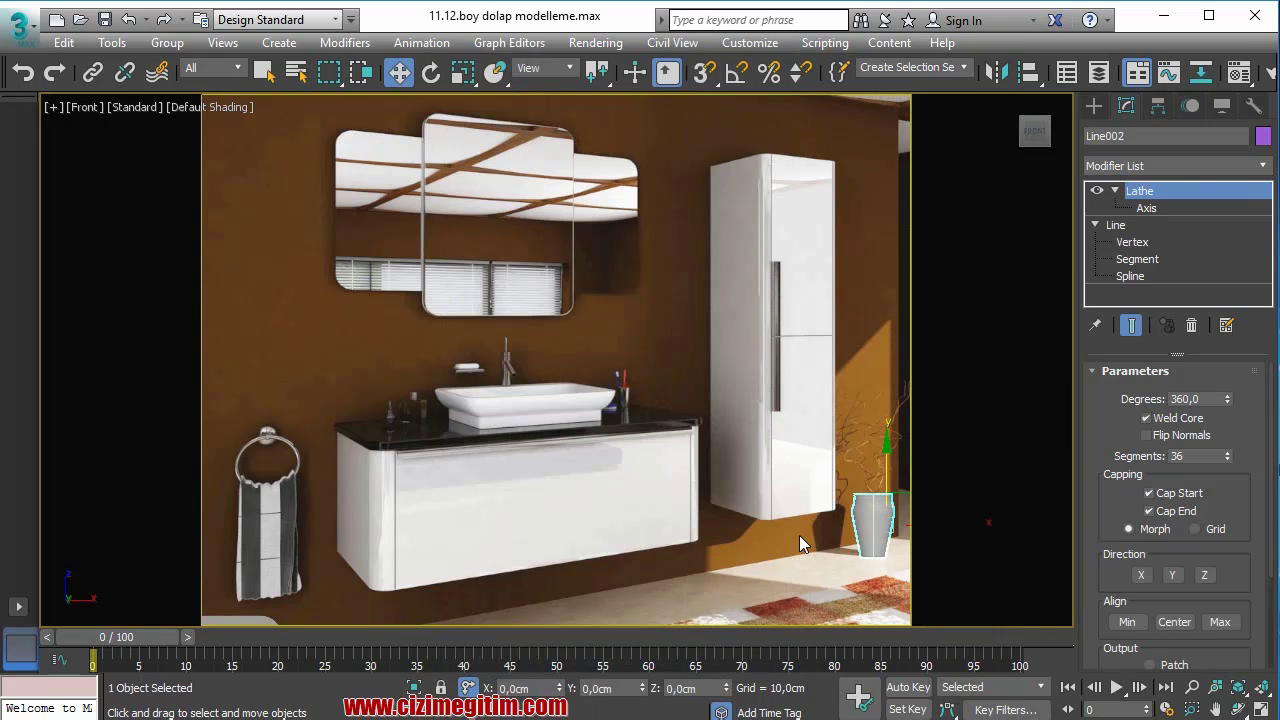
click(799, 535)
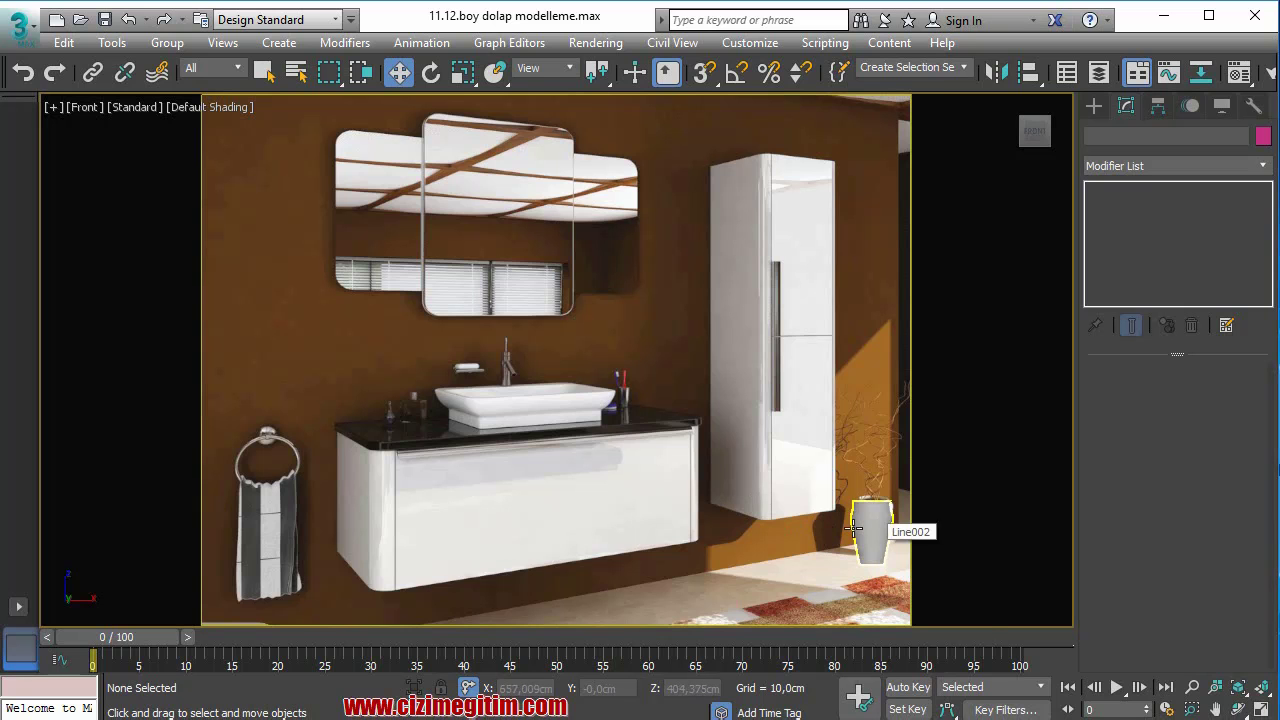
- Restore the four-viewport layout with Alt+W
key(alt+w)
- Select the vase and turn the Orthographic viewport into a framed Front view
scroll(857, 250, up, 3)
scroll(850, 240, up, 2)
scroll(845, 225, up, 2)
click(842, 205)
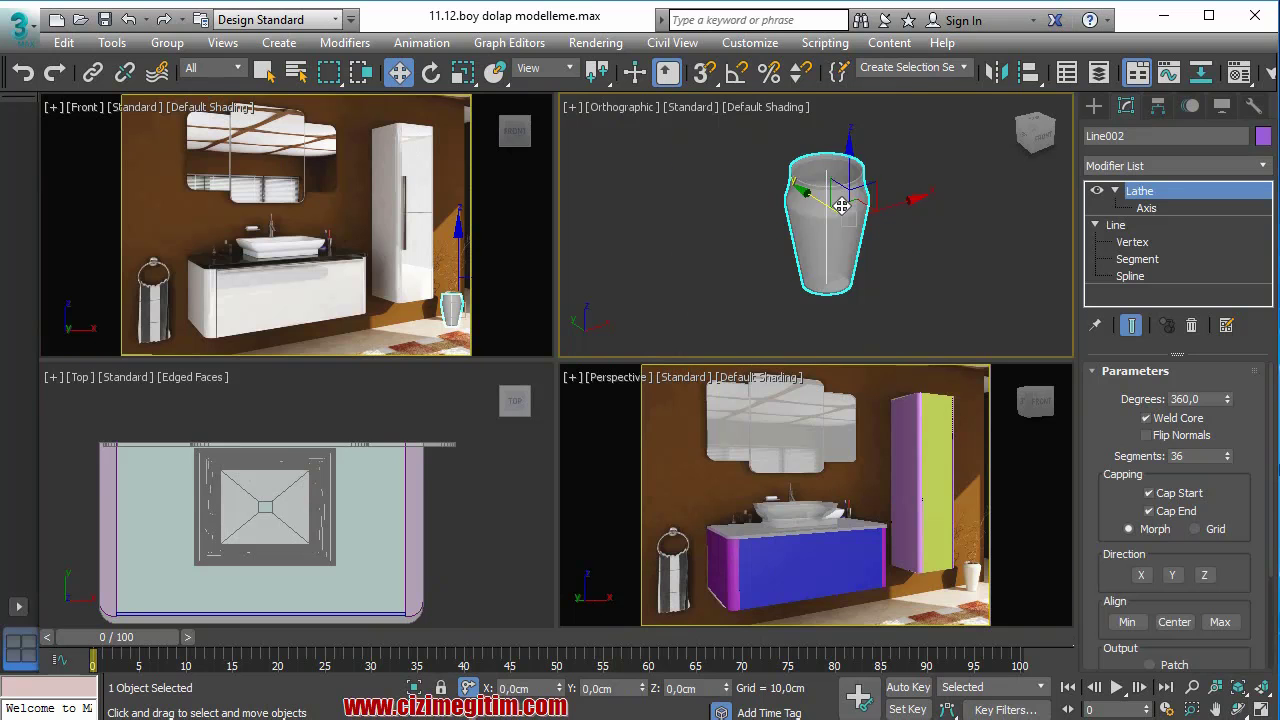
key(f)
middle_drag(842, 205, 878, 243)
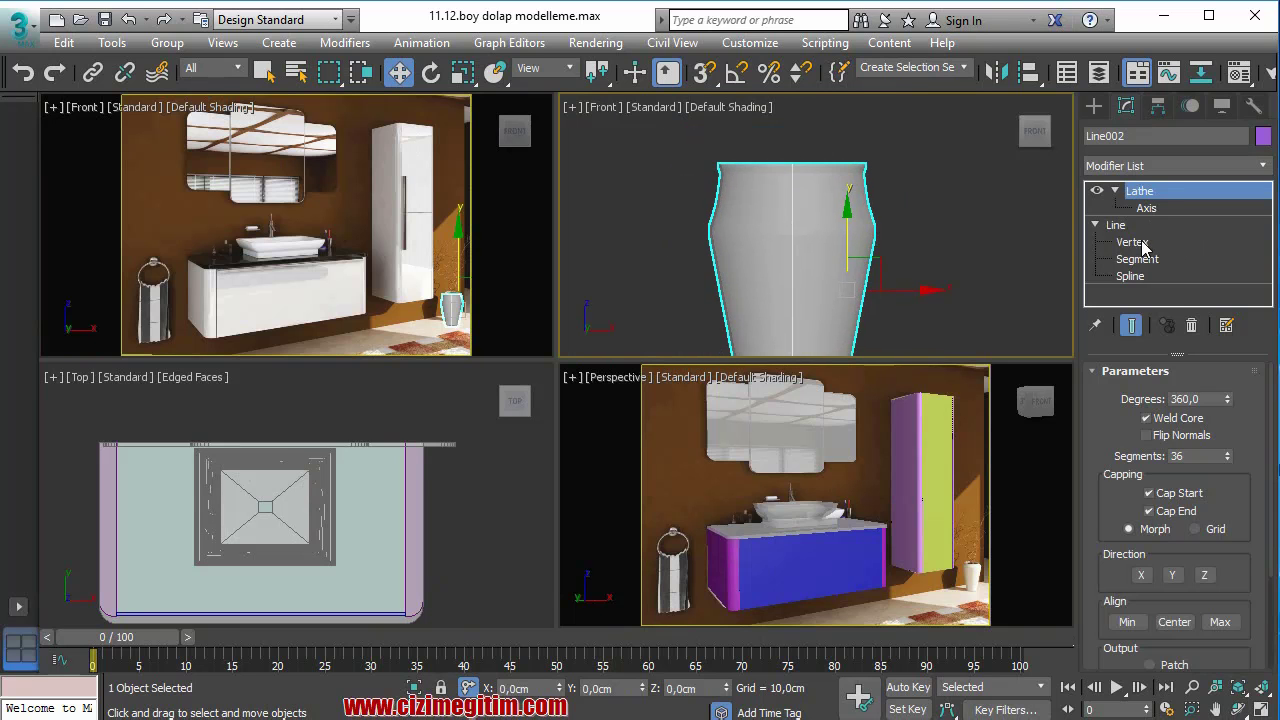
- Enter the Line's Vertex level and box-select the profile's four top vertices
click(1140, 243)
scroll(840, 167, up, 2)
drag(889, 240, 918, 213)
mouse_move(916, 213)
middle_down()
mouse_move(924, 247)
mouse_move(937, 186)
mouse_move(918, 227)
mouse_move(914, 177)
middle_up()
scroll(870, 180, up, 3)
scroll(865, 170, up, 2)
- Convert the two rim vertices to Corner points and lower them slightly
scroll(858, 155, up, 2)
click(827, 110)
drag(942, 172, 924, 150)
right_click(903, 247)
click(870, 136)
click(928, 190)
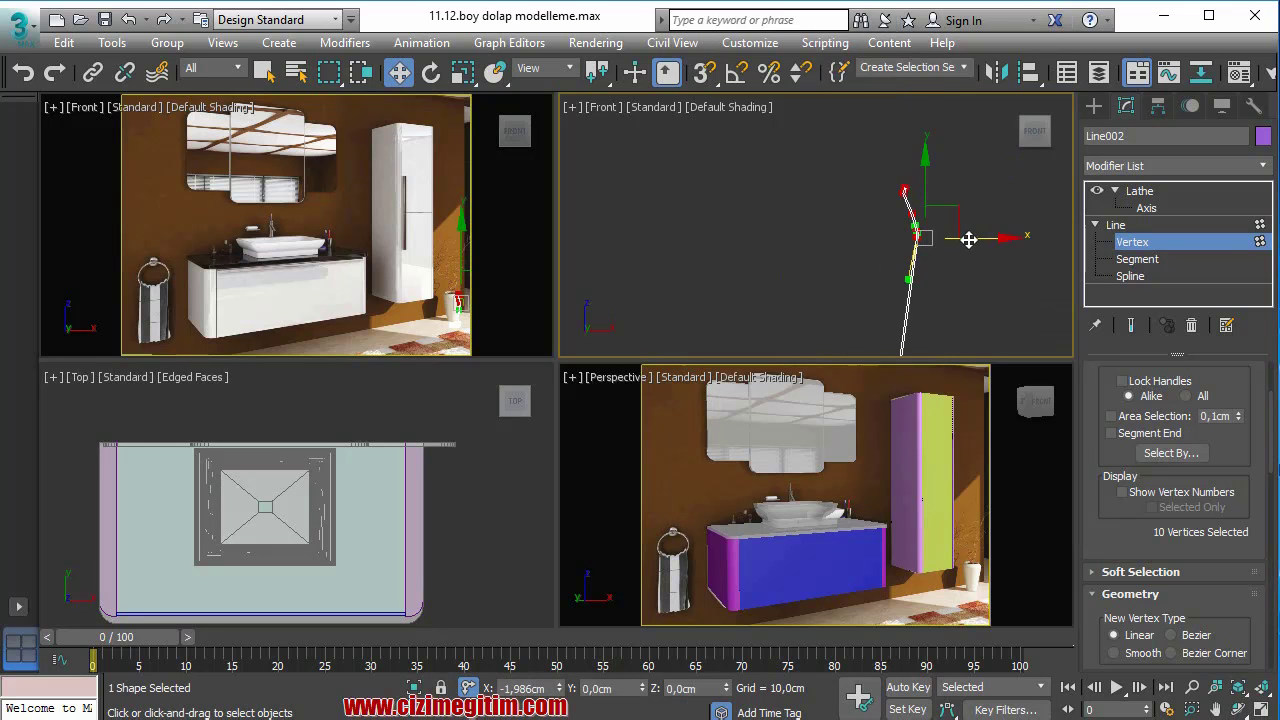
- Return to the Lathe level, deselect, and orbit to inspect the straight angled rim
scroll(971, 239, down, 1)
scroll(963, 247, down, 1)
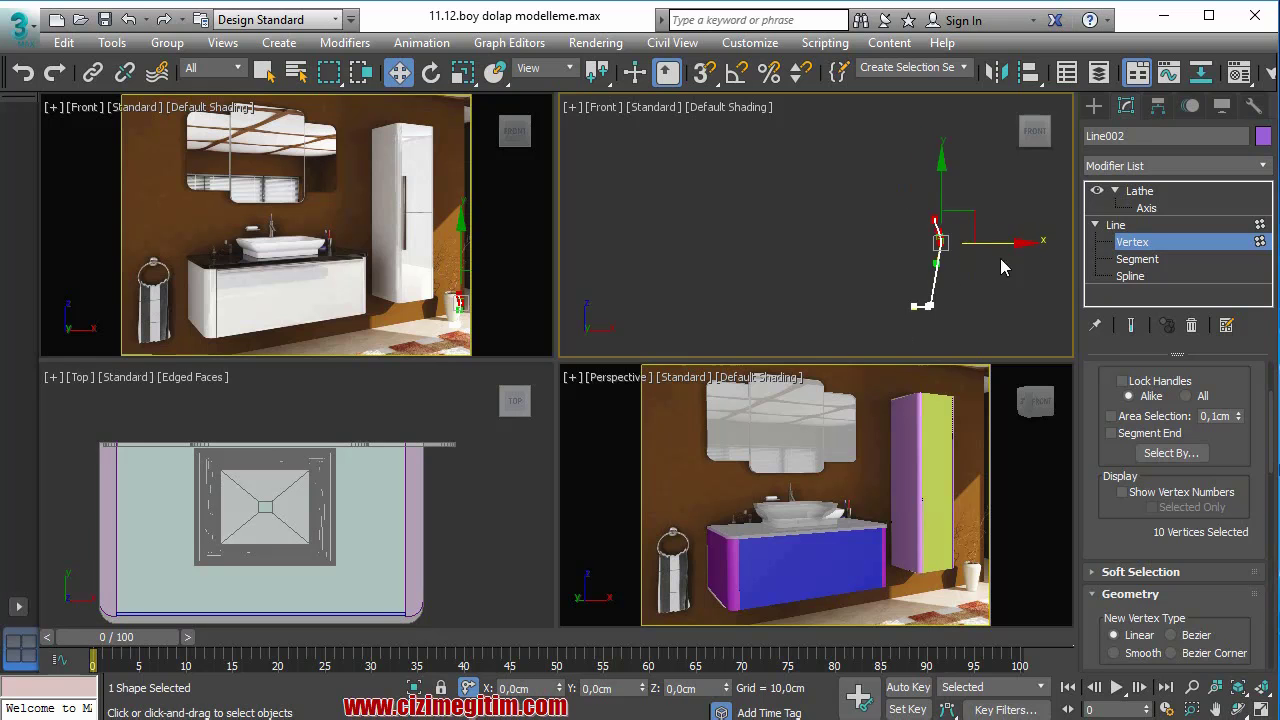
click(1145, 191)
click(965, 215)
scroll(910, 227, up, 5)
click(1238, 707)
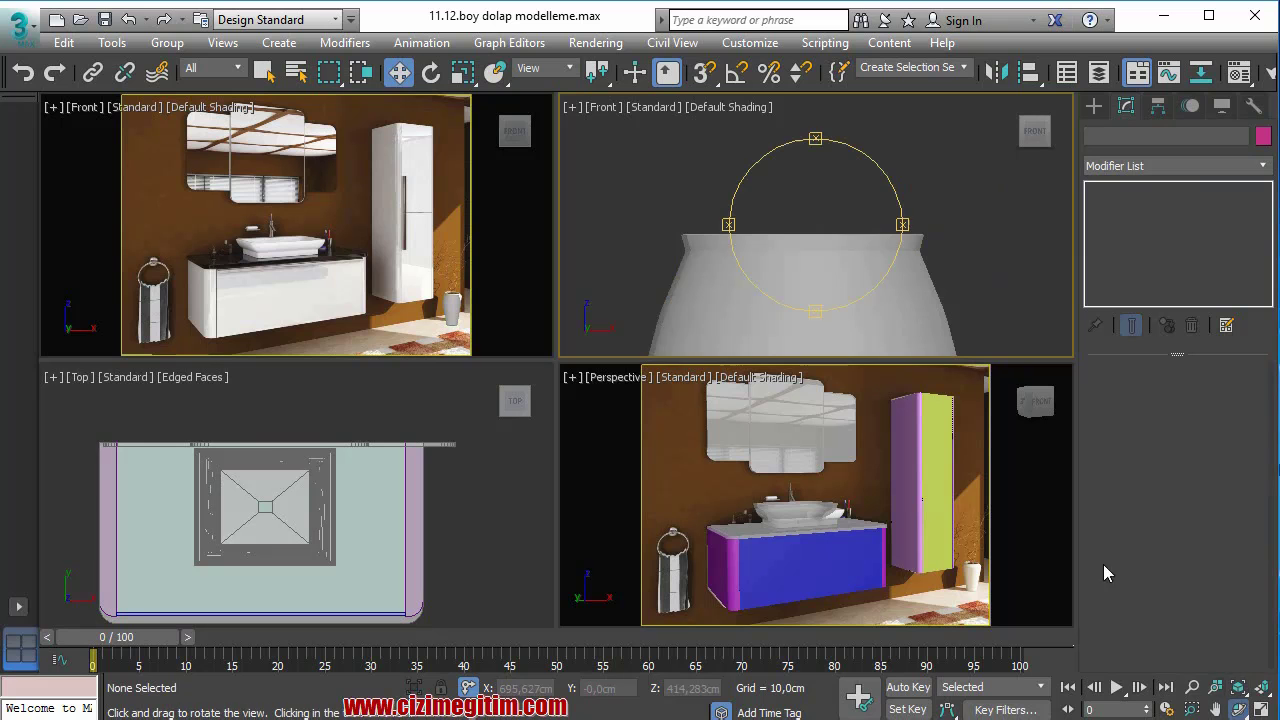
mouse_move(843, 278)
mouse_down()
mouse_move(849, 310)
mouse_move(811, 180)
mouse_move(829, 257)
mouse_move(817, 271)
mouse_move(812, 187)
mouse_up()
scroll(810, 200, up, 2)
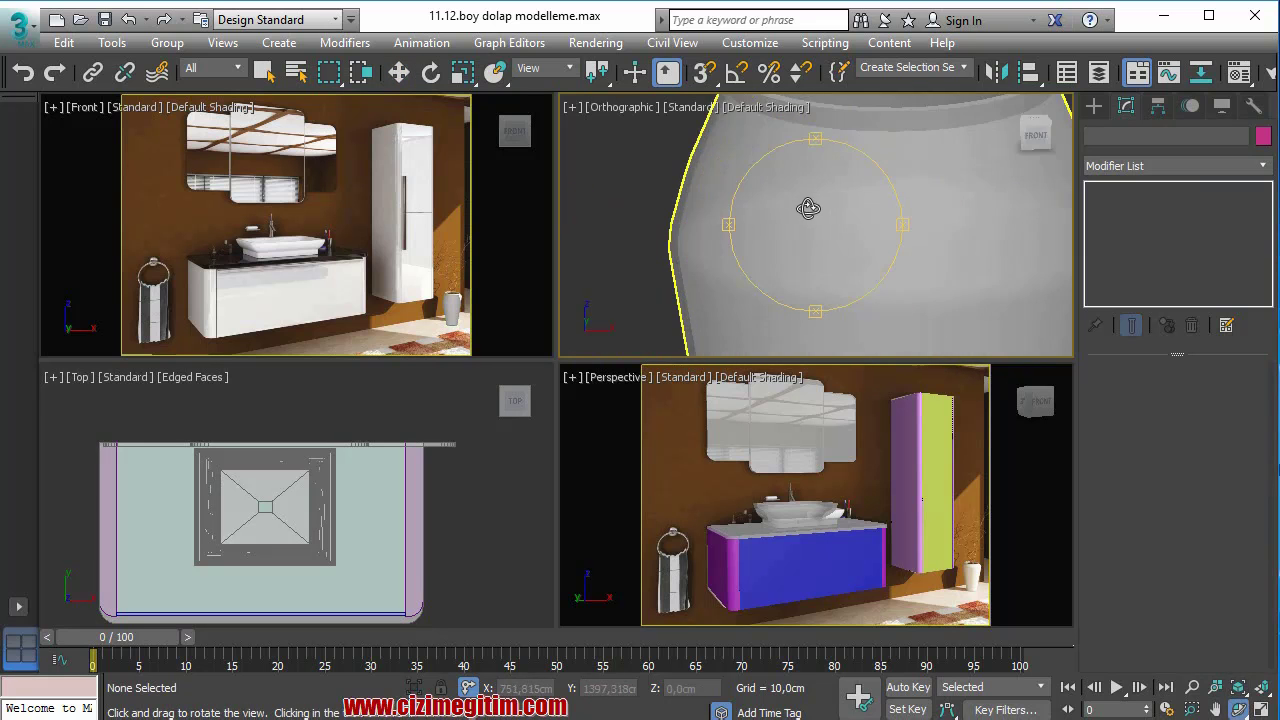